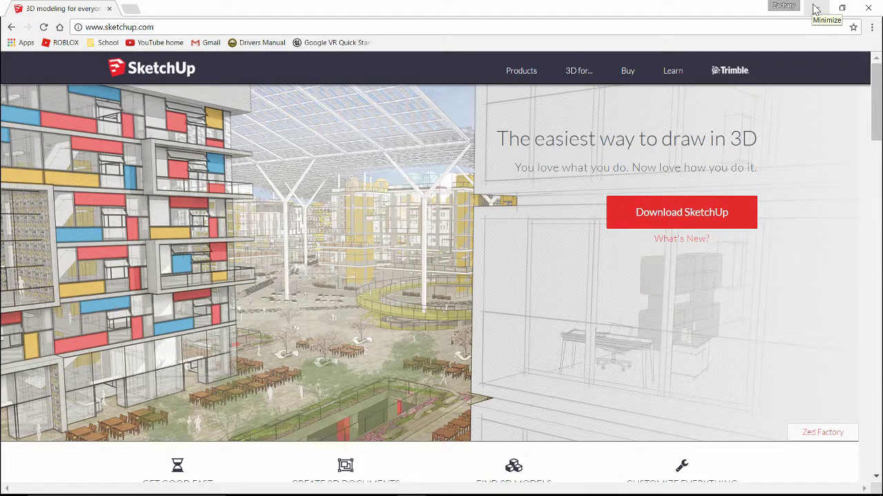
Look through the Downloads folder for the SketchUp Make installer, and close the folder window
left_click(816, 9)
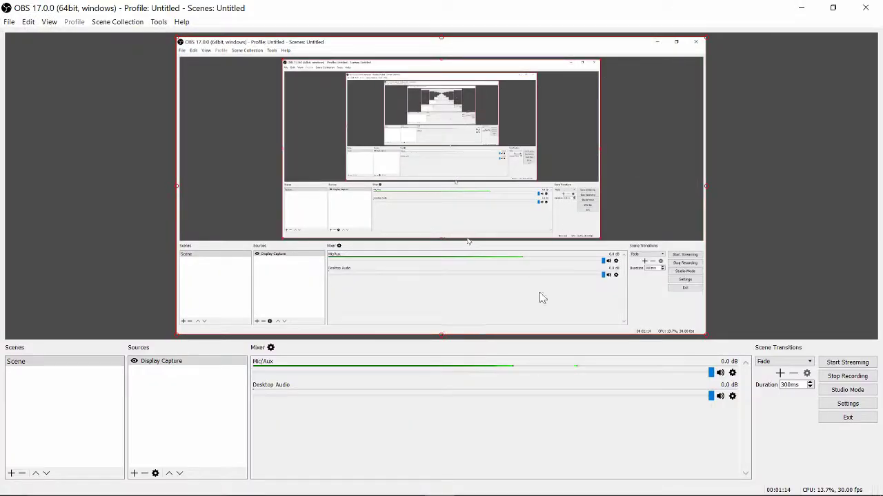
left_click(813, 7)
left_click(296, 484)
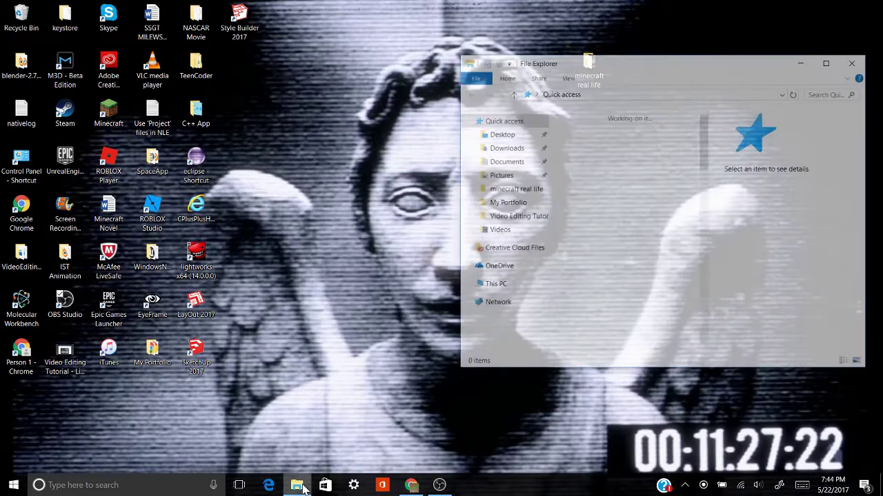
left_click(511, 150)
scroll(646, 252, "down", 7)
scroll(646, 251, "up", 5)
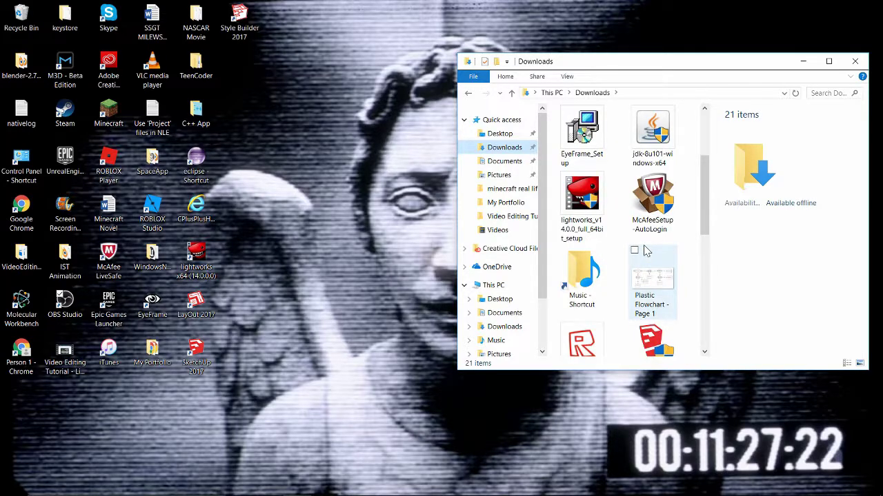
scroll(647, 252, "down", 1)
mouse_move(657, 254)
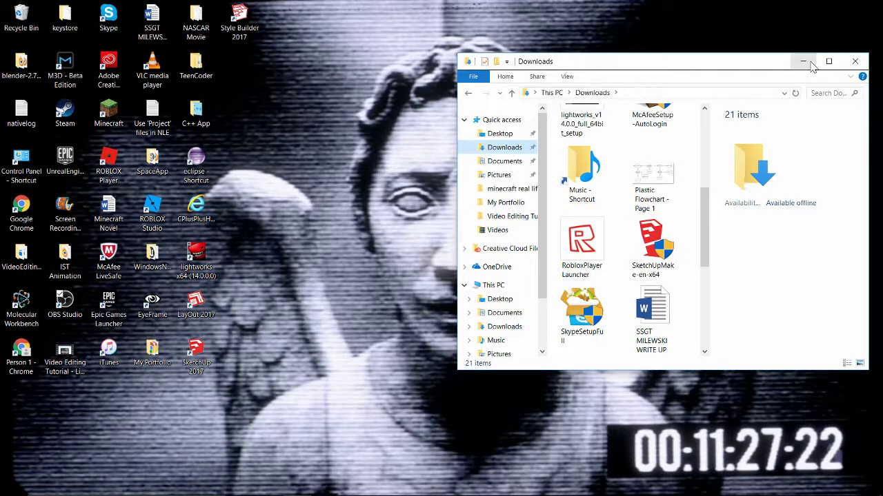
left_click(854, 62)
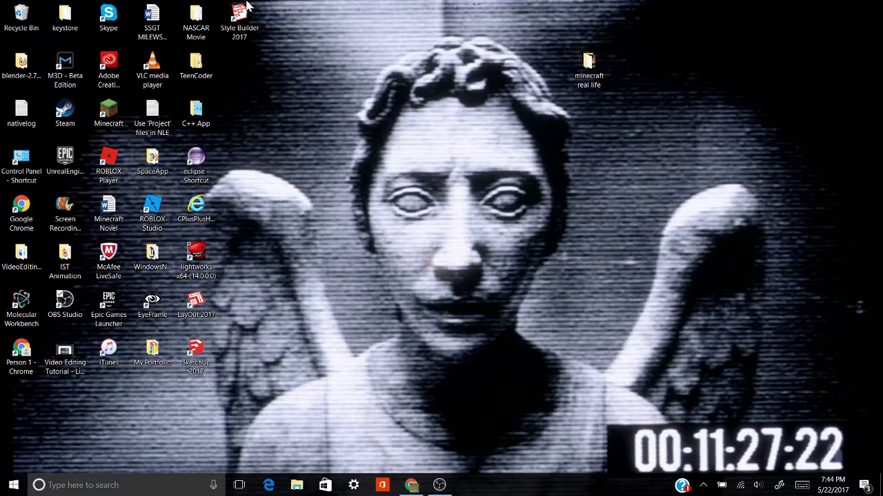
Move the Style Builder 2017 shortcut below SketchUp 2017 on the desktop and launch SketchUp 2017
mouse_move(243, 28)
left_mouse_down()
mouse_move(249, 372)
mouse_move(248, 131)
mouse_move(233, 6)
mouse_move(272, 76)
mouse_move(215, 441)
mouse_move(211, 414)
left_mouse_up()
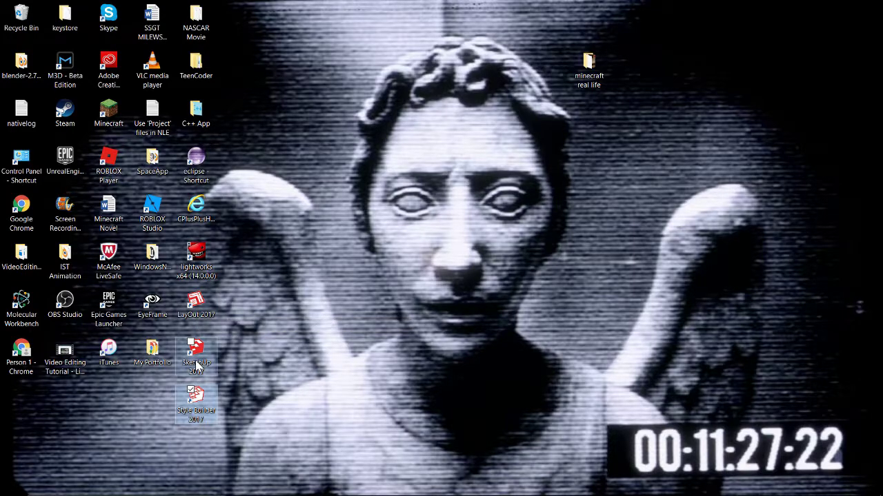
left_click(200, 367)
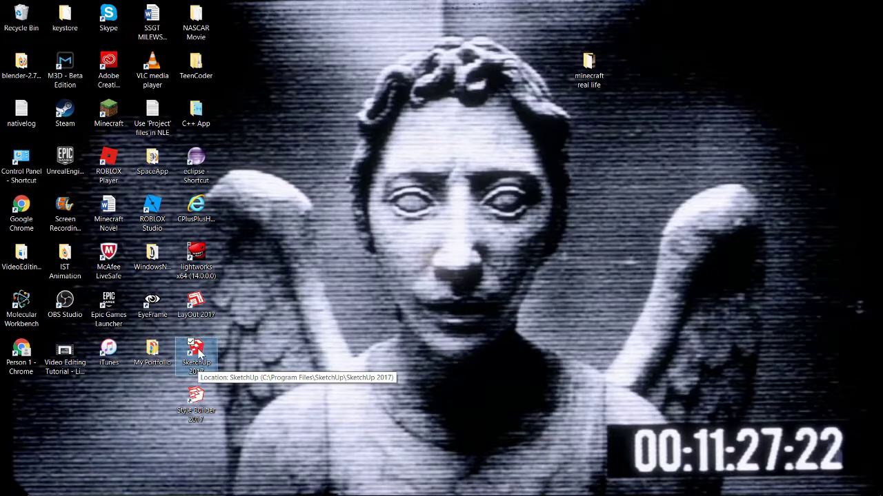
double_click(201, 353)
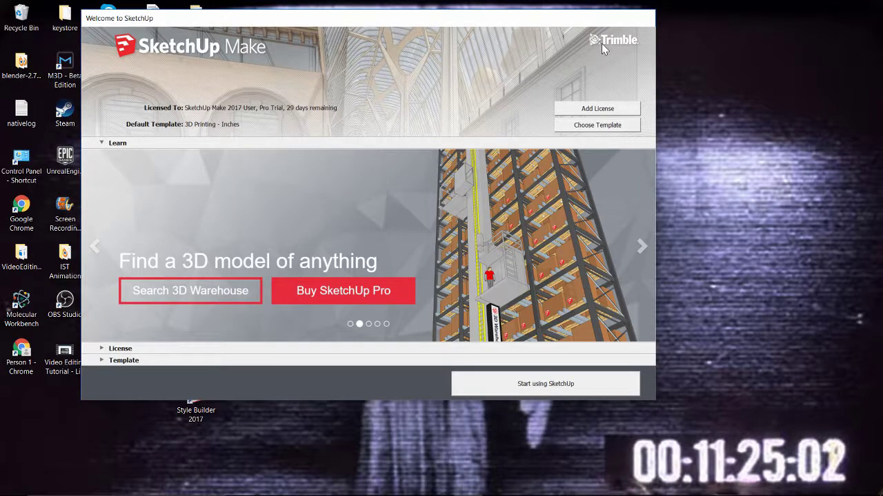
Browse the available templates and start a new model with the 3D Printing - Inches template
left_click(103, 361)
scroll(205, 242, "down", 5)
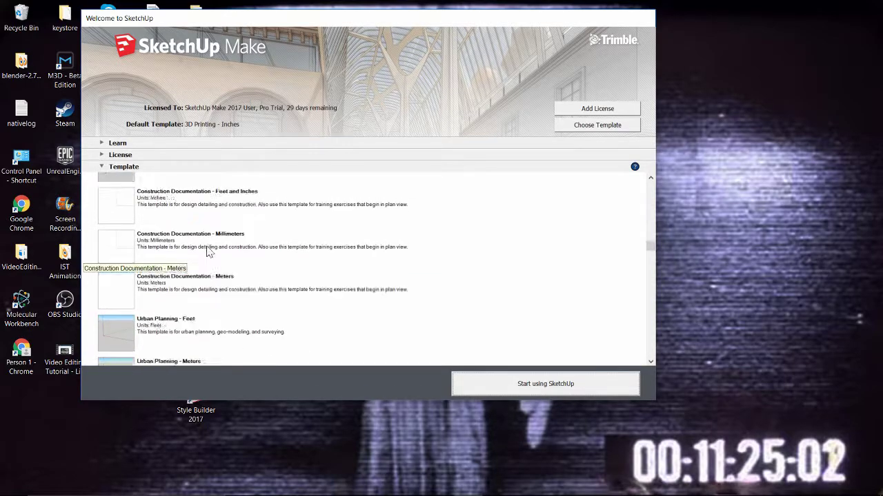
scroll(209, 251, "up", 3)
scroll(209, 252, "down", 10)
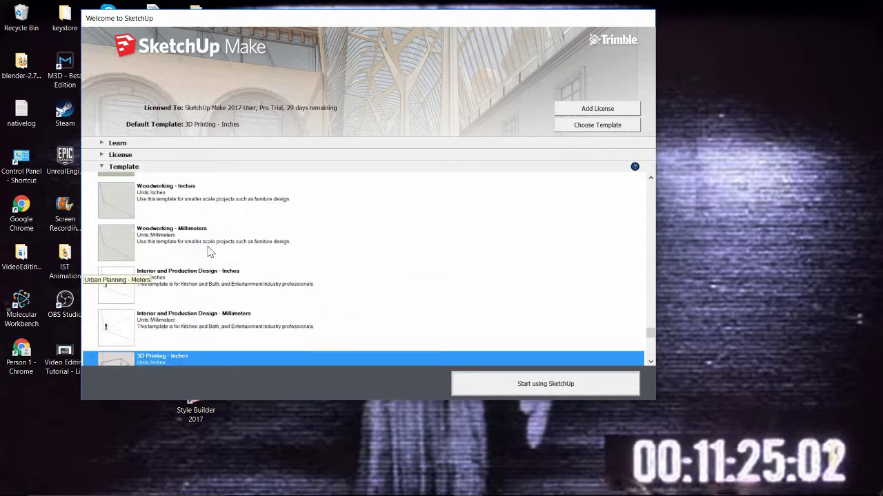
scroll(210, 252, "down", 2)
scroll(209, 252, "up", 7)
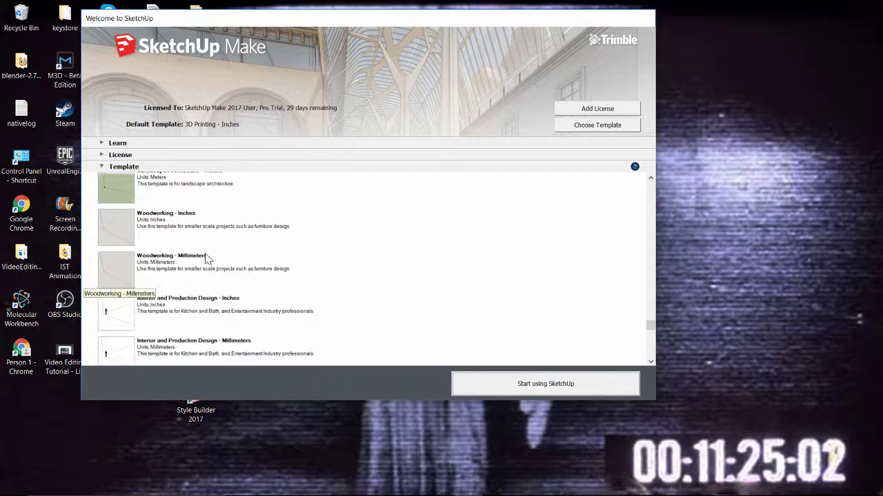
scroll(204, 261, "down", 7)
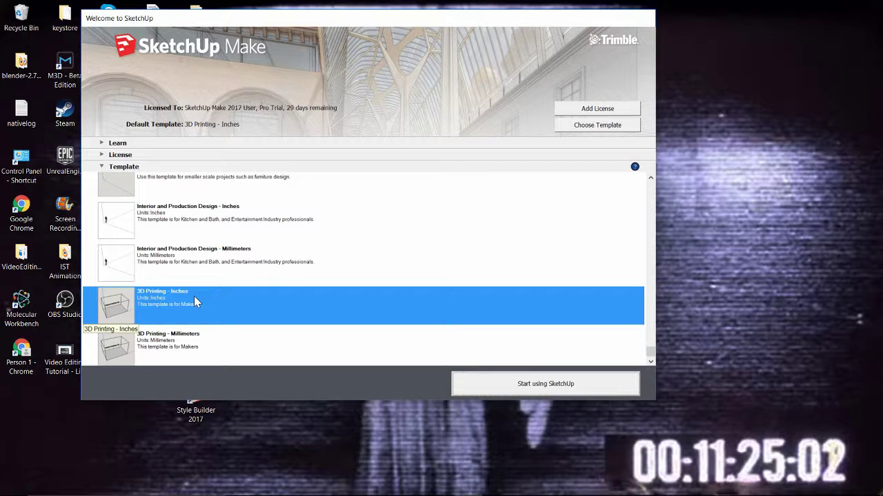
left_click(532, 392)
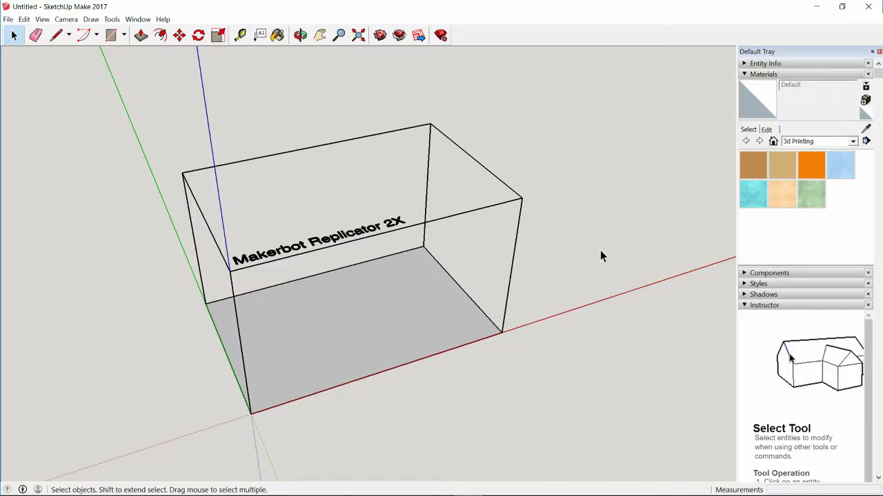
Examine the Makerbot Replicator 2X build volume from above and from low side angles
key("o")
left_click_drag(599, 250, 494, 318)
left_click_drag(495, 318, 287, 246)
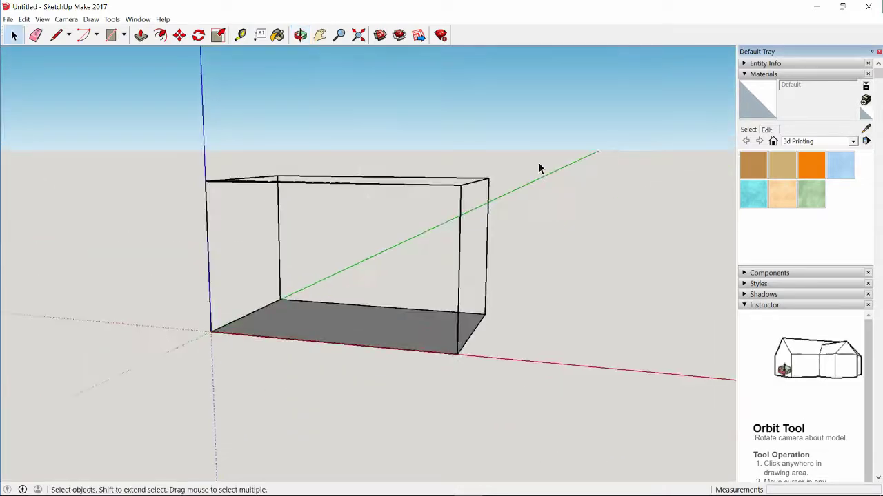
left_click_drag(288, 246, 459, 306)
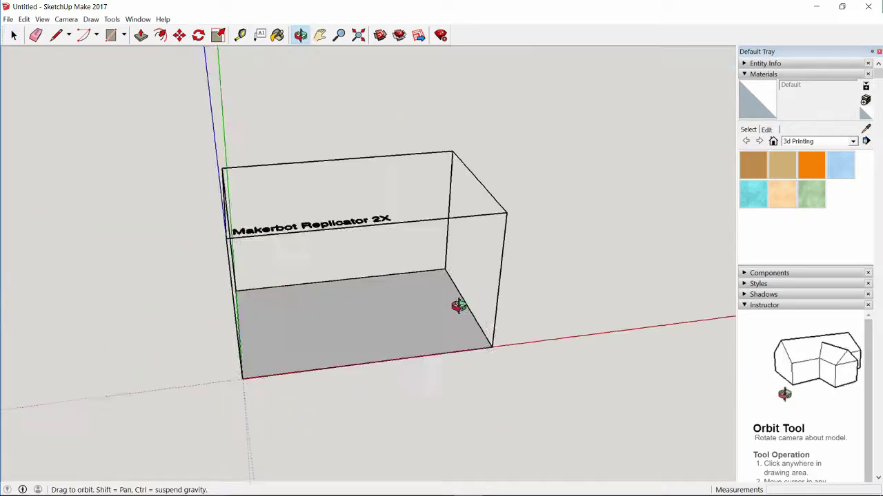
key("space")
middle_click_drag(458, 306, 417, 167)
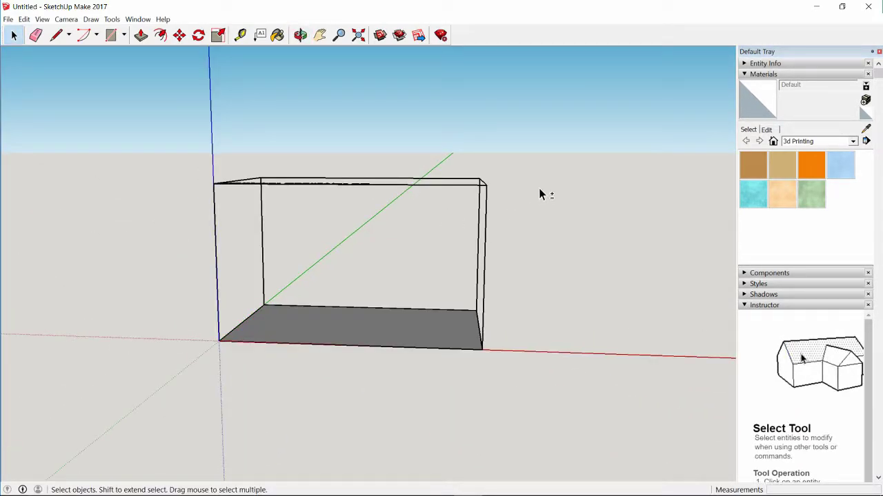
key("o")
left_click_drag(579, 182, 356, 227)
key("space")
middle_click_drag(356, 227, 529, 188)
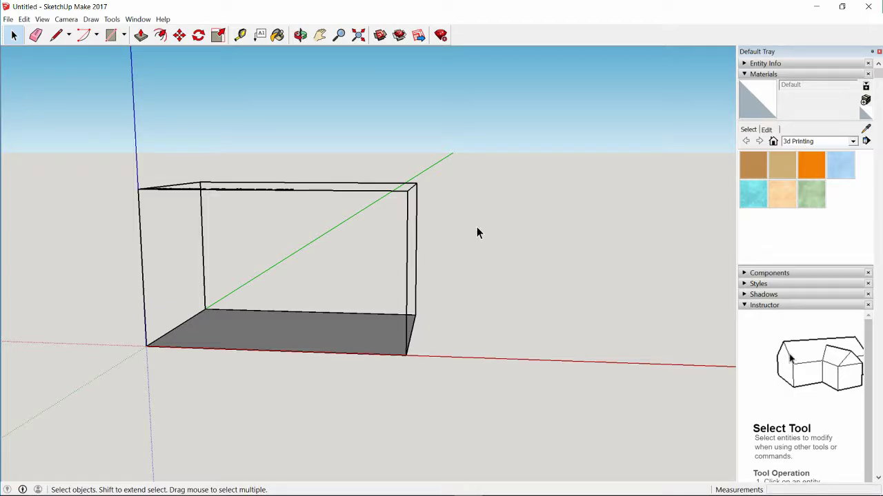
Try selecting the build volume with partial and full selection windows, and clear the selection
left_click_drag(341, 138, 518, 343)
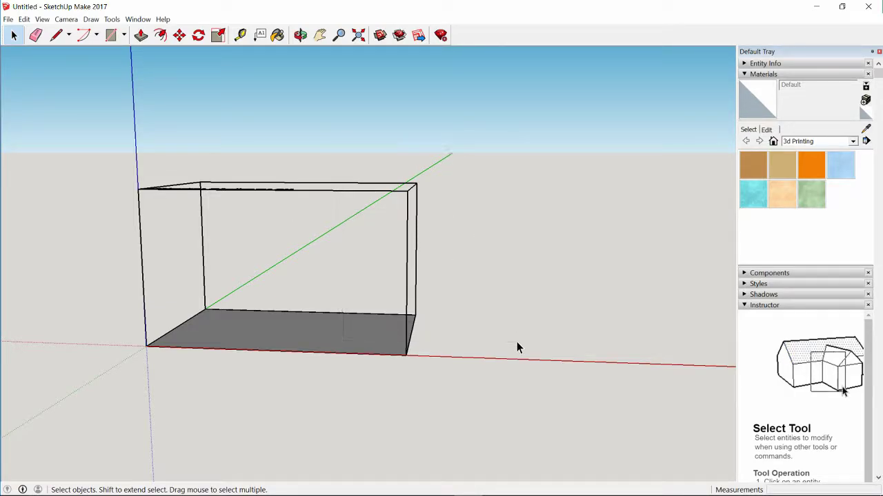
left_click_drag(355, 160, 442, 298)
left_click_drag(103, 155, 480, 399)
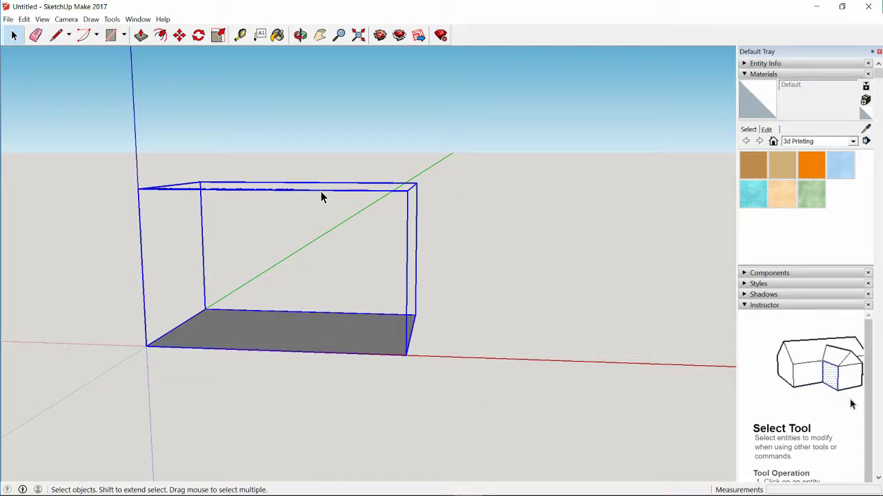
left_click(384, 159)
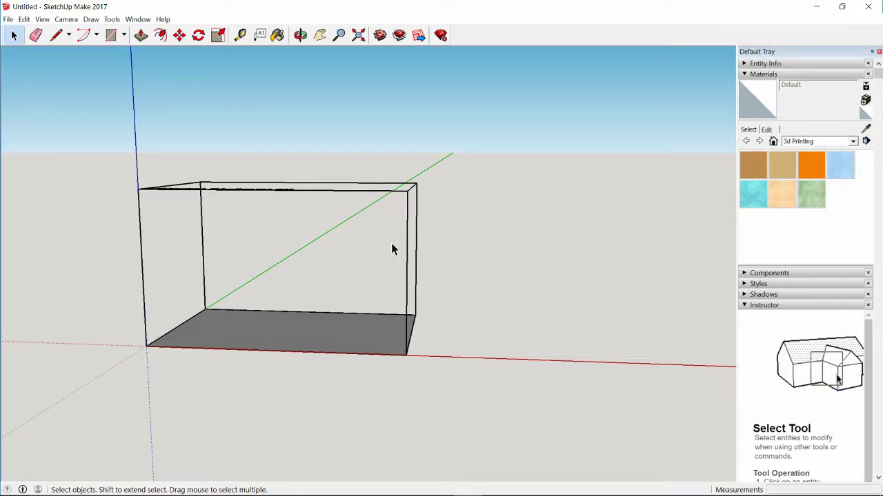
Delete the Makerbot Replicator 2X build volume from the model
middle_click_drag(399, 165, 526, 190)
middle_click_drag(516, 144, 413, 124)
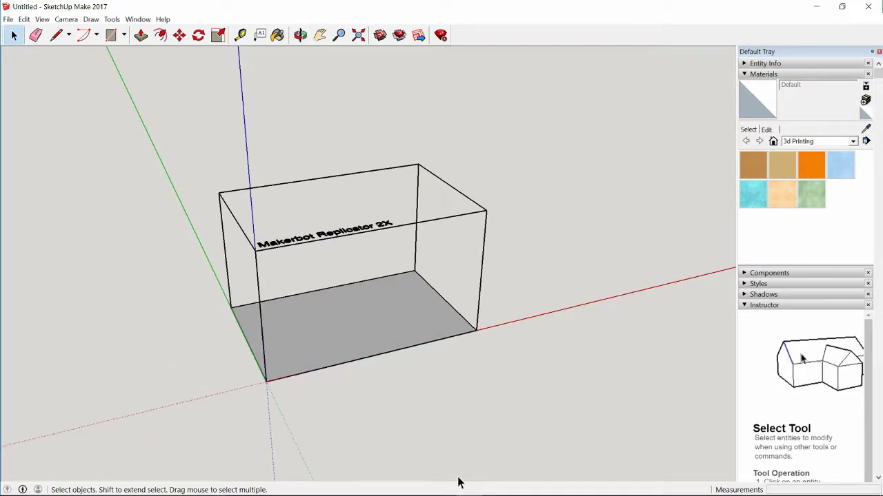
middle_click_drag(658, 140, 386, 157)
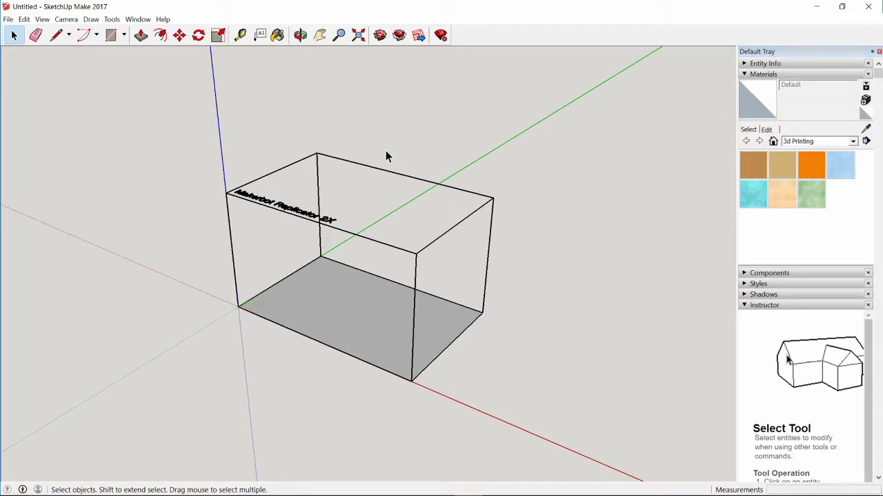
left_click(411, 257)
middle_click_drag(319, 181, 364, 329)
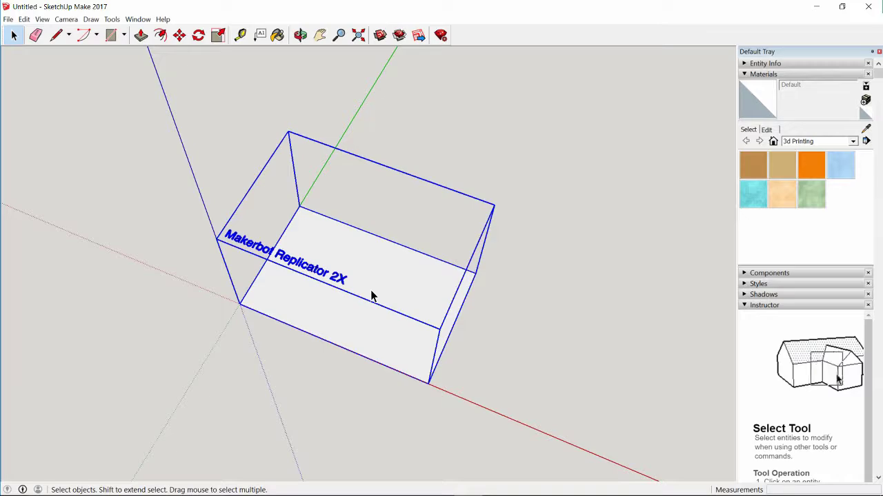
key("Delete")
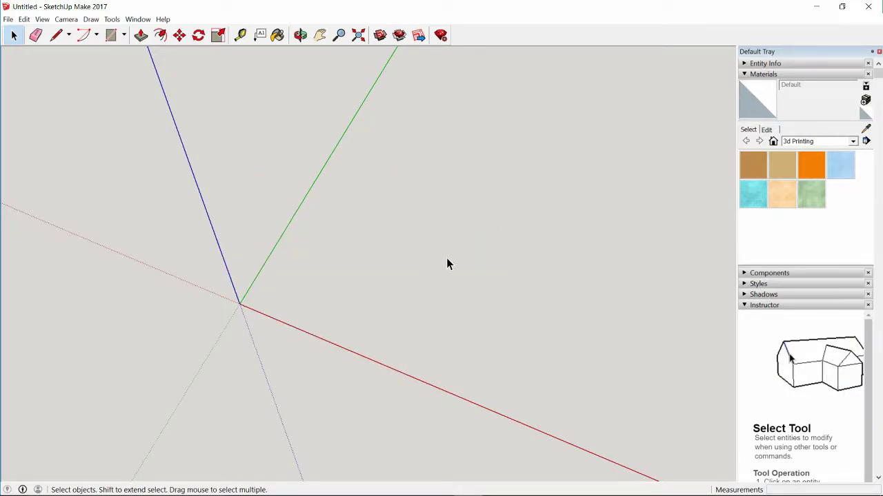
Draw a freehand trial rectangle from the origin on the ground plane with the Rectangle tool, and undo it
middle_click_drag(446, 264, 398, 255)
middle_click_drag(230, 194, 258, 192)
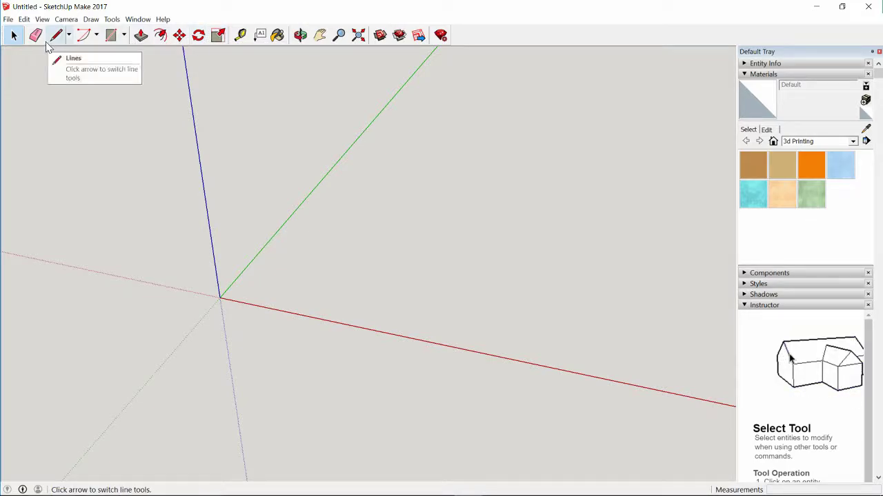
left_click(118, 38)
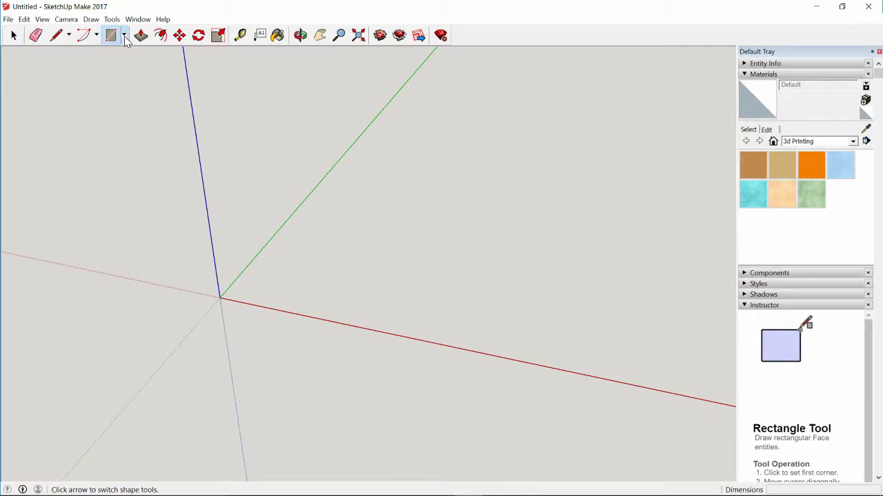
left_click(124, 38)
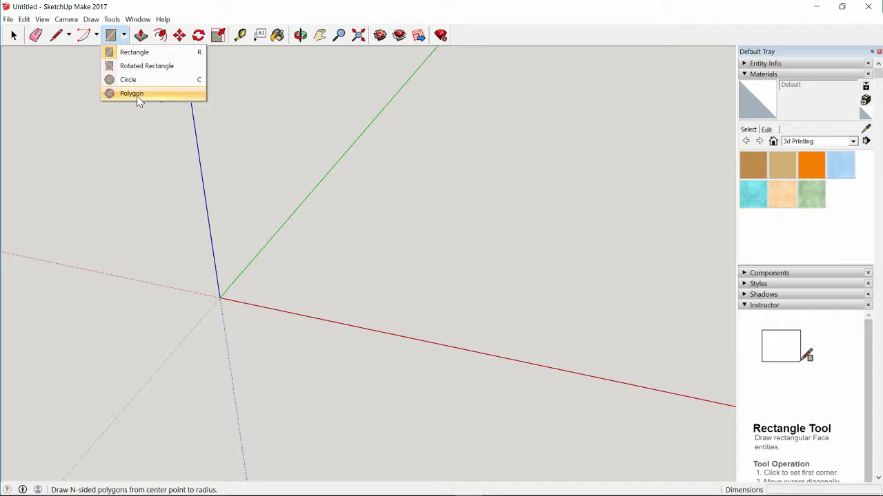
left_click(135, 52)
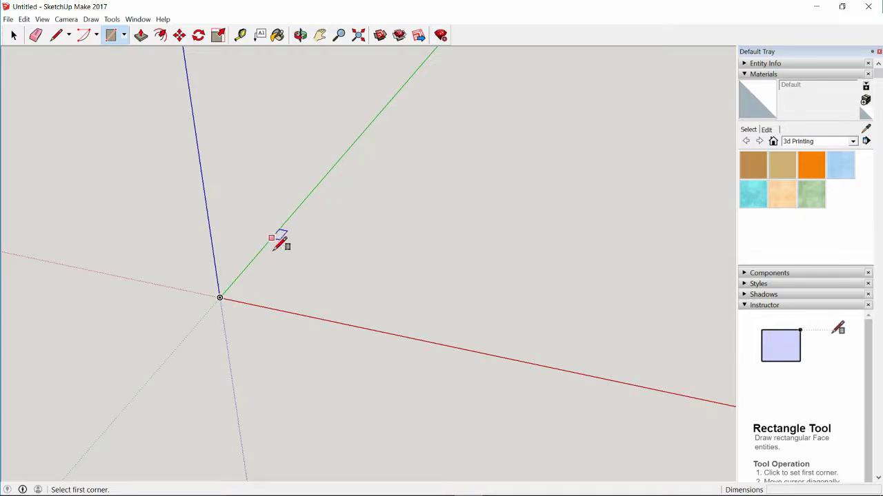
left_click(220, 298)
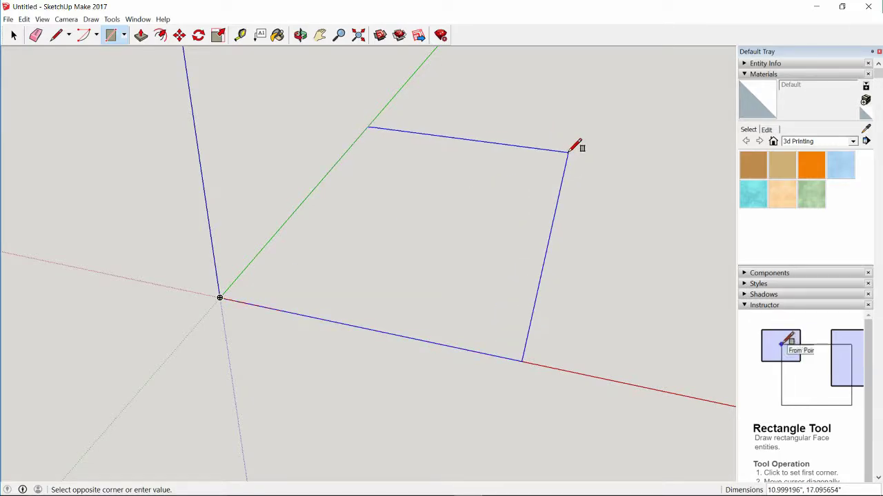
middle_click_drag(565, 148, 411, 236)
left_click(434, 232)
key("ctrl+z")
Draw a 5 by 5 inch square on the ground plane with its first corner at the origin
left_click(275, 213)
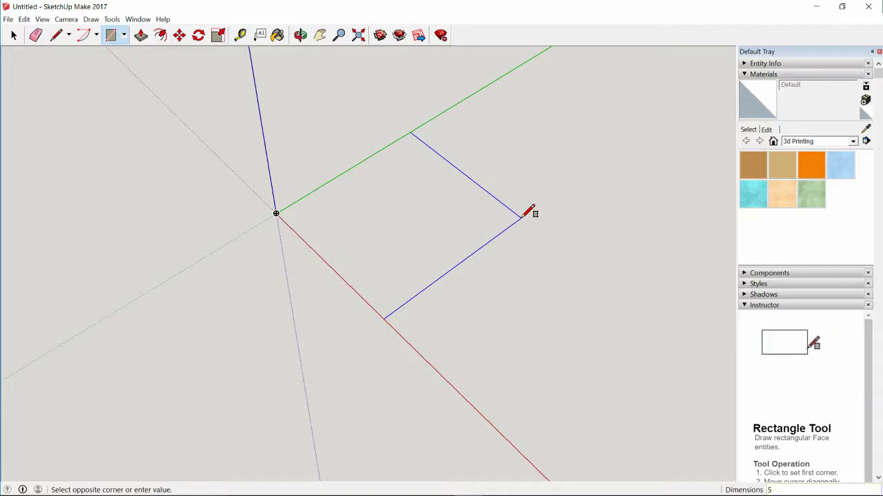
type(",")
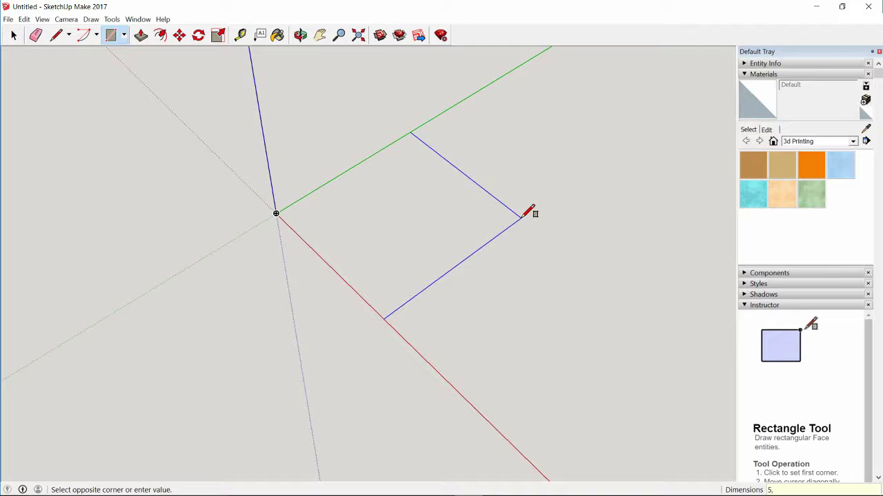
type("5")
key("Return")
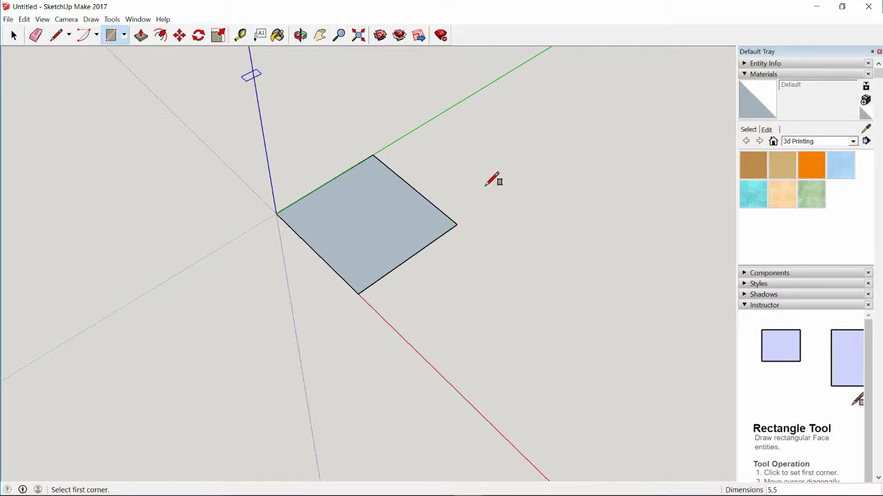
Draw a freehand trial rectangle about 3.1 by 5.9 inches, tilted about 48 degrees, beside the square with the Rotated Rectangle tool
left_click(125, 35)
left_click(135, 67)
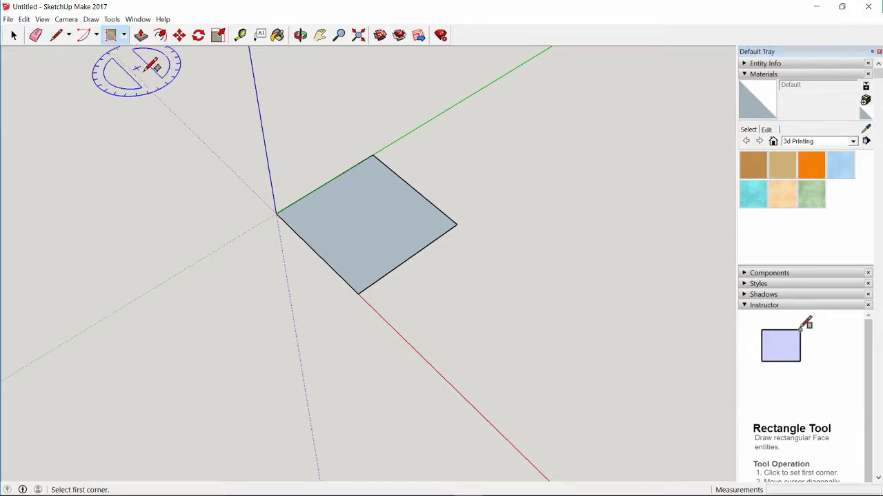
middle_click_drag(611, 228, 441, 159)
left_click(168, 274)
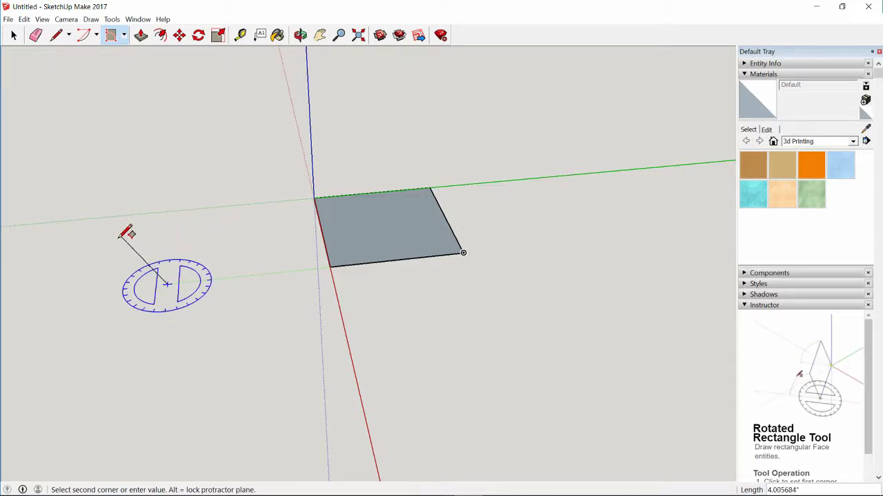
left_click(231, 317)
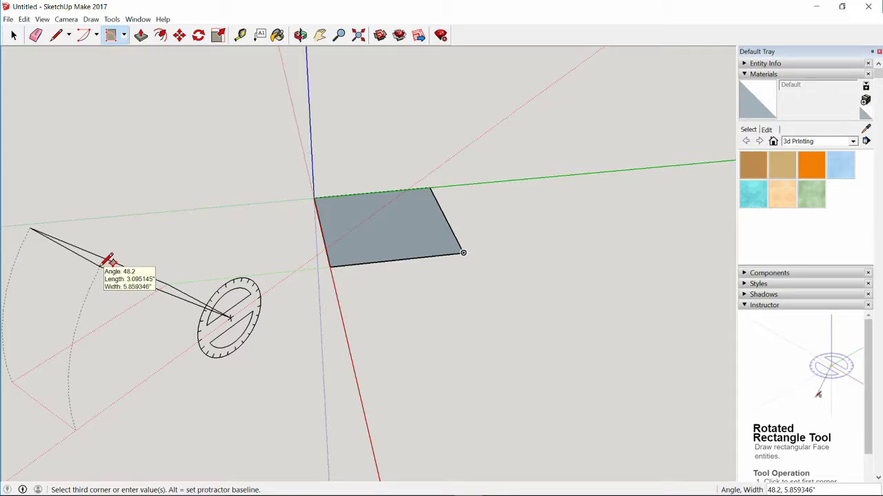
left_click(108, 261)
middle_click_drag(227, 245, 93, 163)
middle_click_drag(197, 211, 148, 202)
middle_click_drag(197, 181, 158, 102)
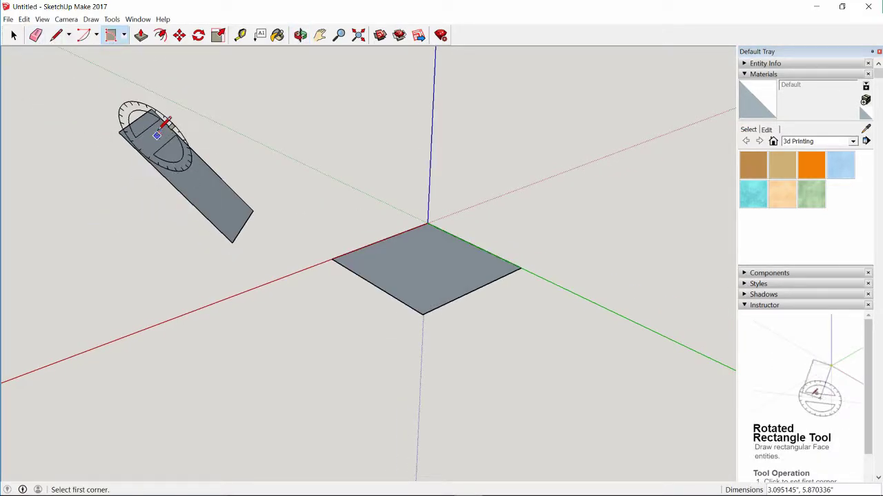
Erase the tilted rectangle with the Eraser, undo the erasure and look up the Undo and Redo commands
left_click(38, 36)
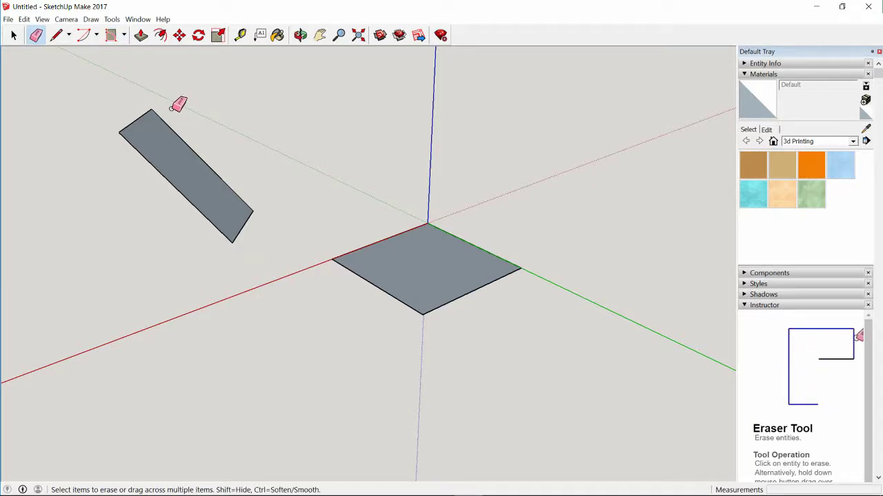
left_click(234, 197)
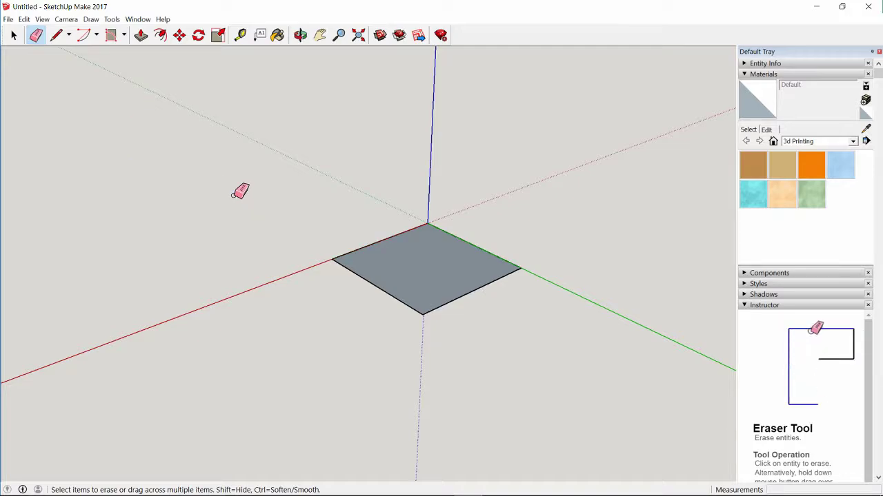
key("ctrl+z")
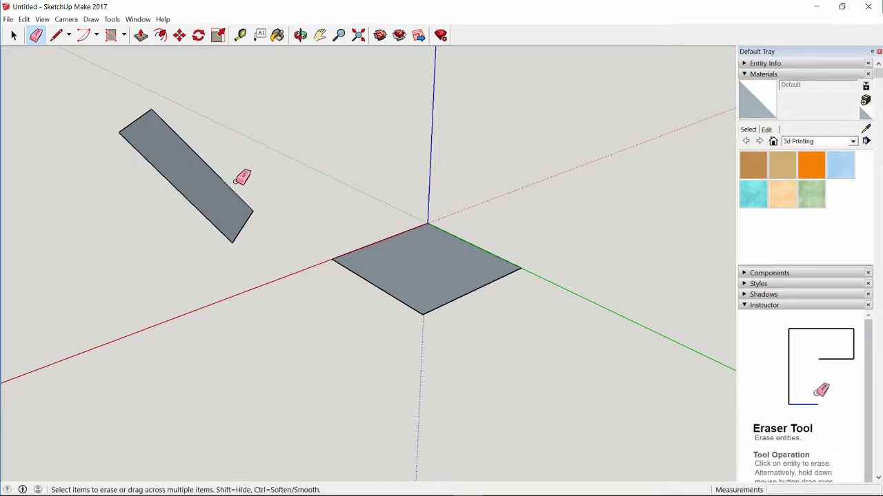
left_click(8, 19)
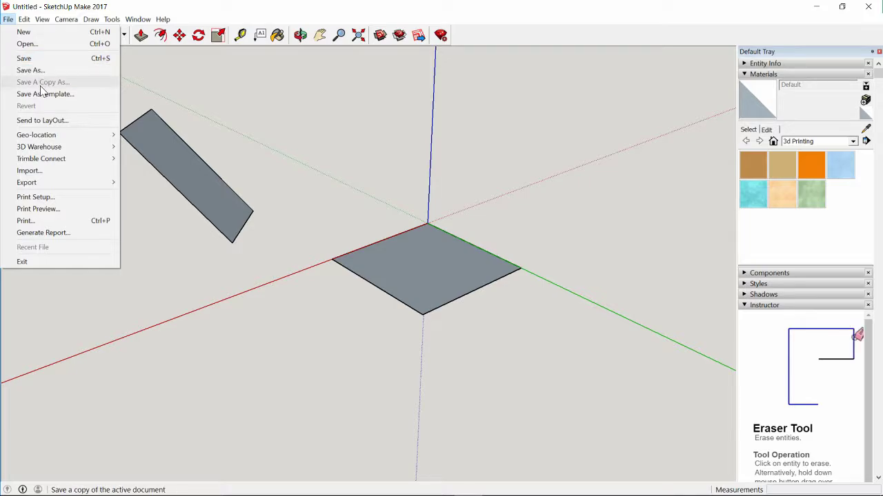
mouse_move(24, 19)
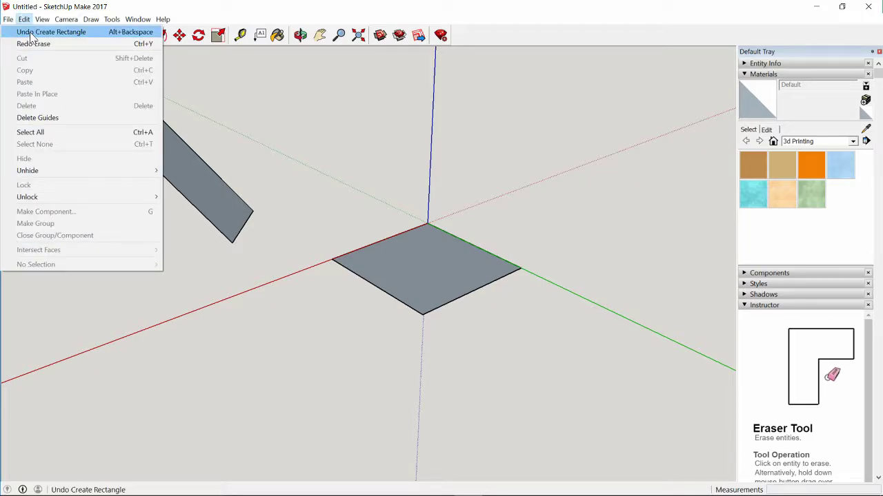
left_click(272, 144)
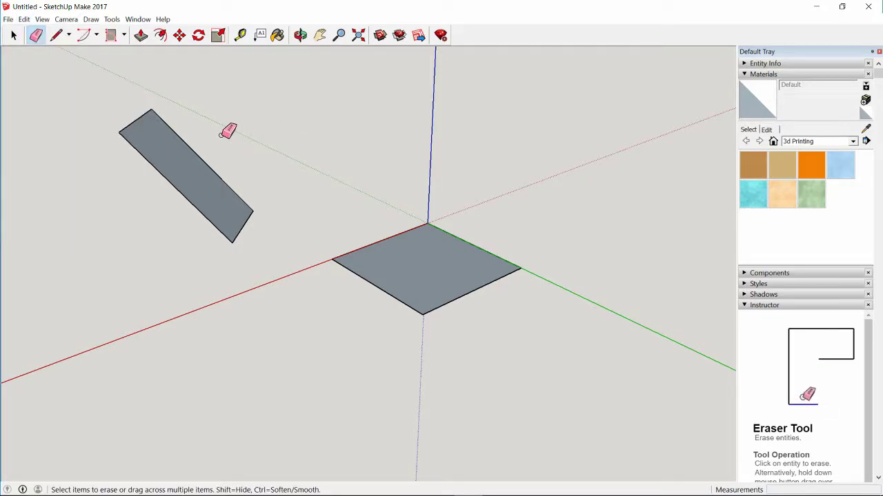
Erase all the edges of the tilted rectangle with the Eraser, keeping only the square at the origin
left_click(193, 152)
mouse_move(256, 118)
middle_mouse_down()
mouse_move(252, 173)
mouse_move(202, 163)
middle_mouse_up()
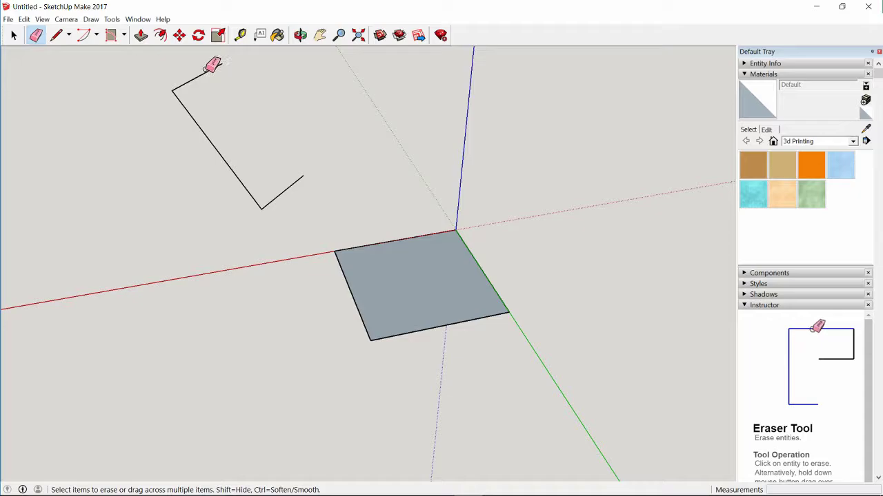
mouse_move(173, 113)
left_mouse_down()
mouse_move(236, 126)
mouse_move(298, 191)
left_mouse_up()
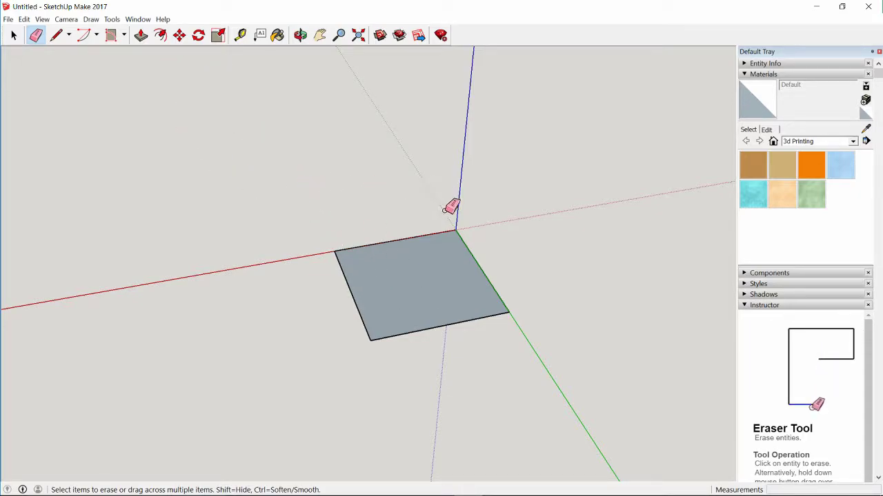
Draw a trial circle with a radius of 3 inches on the ground plane beside the square, and undo it
mouse_move(556, 305)
middle_mouse_down()
mouse_move(429, 278)
mouse_move(373, 233)
middle_mouse_up()
middle_click_drag(351, 158, 689, 333)
mouse_move(269, 301)
middle_mouse_down()
mouse_move(388, 302)
mouse_move(228, 306)
middle_mouse_up()
left_click(123, 35)
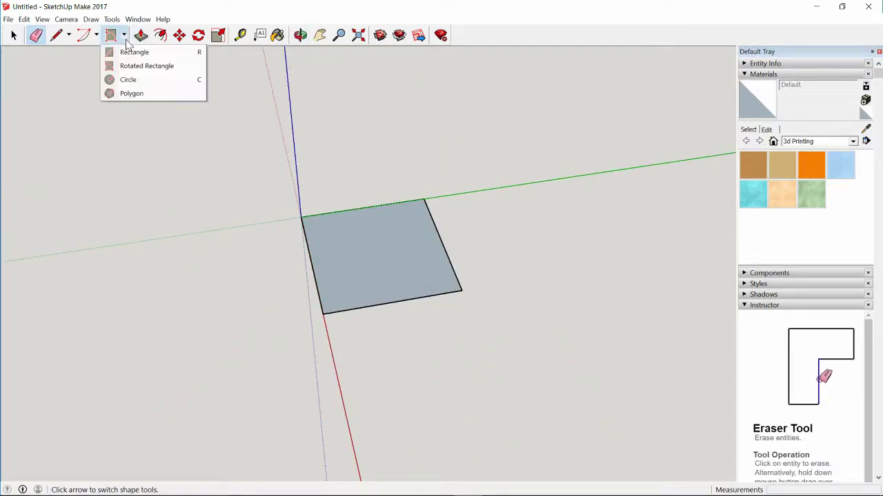
left_click(128, 82)
left_click(122, 194)
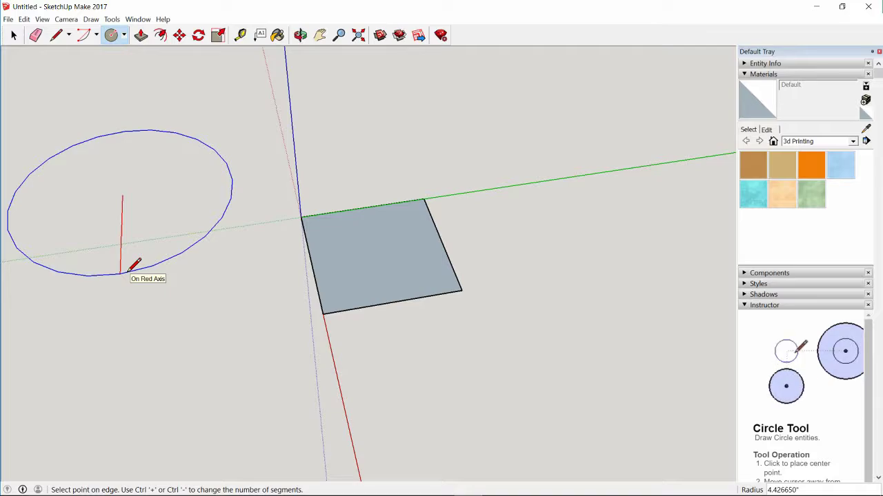
type("3")
key("Return")
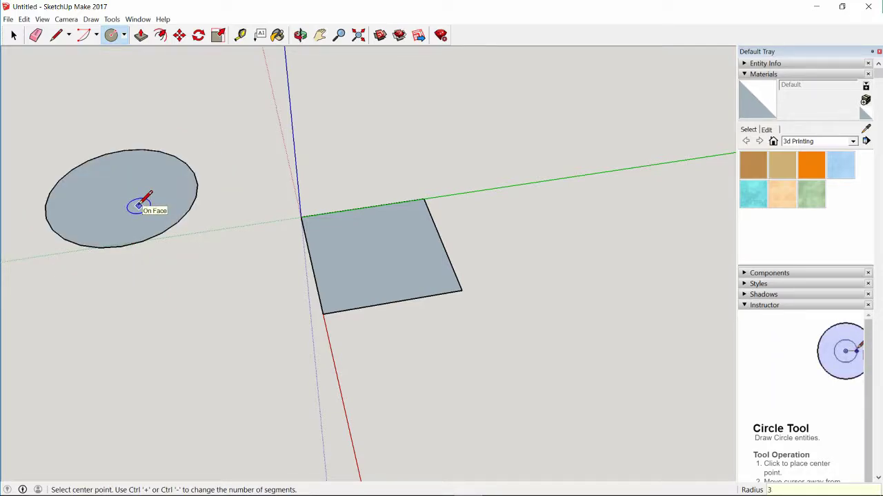
key("ctrl+z")
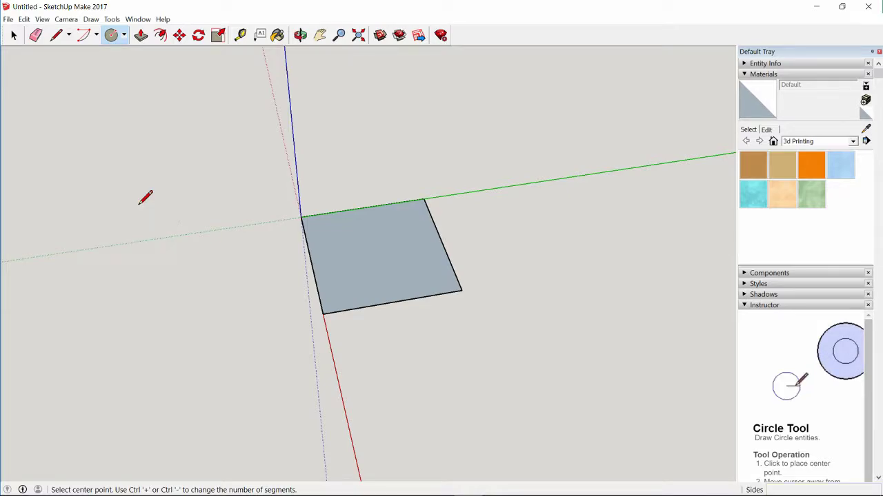
Draw a trial hexagon with an inscribed radius of 4 inches on the ground plane using the Polygon tool, and undo it
left_click(125, 36)
left_click(123, 92)
left_click(73, 145)
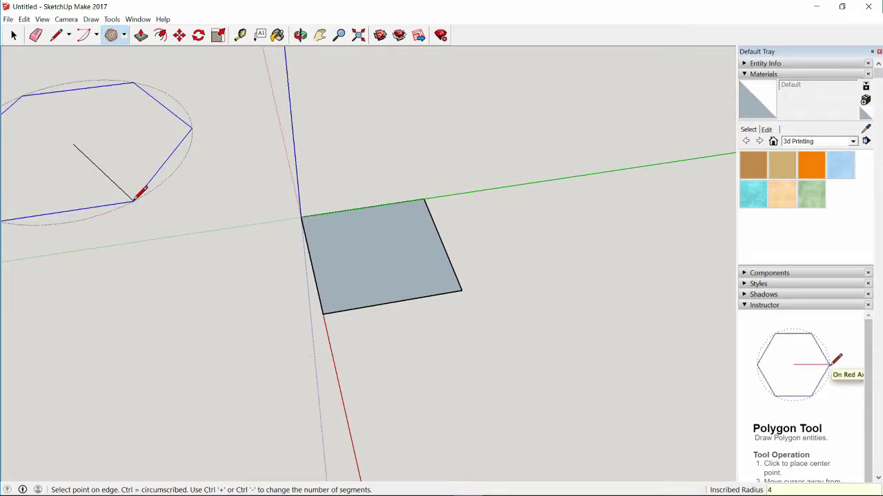
key("Return")
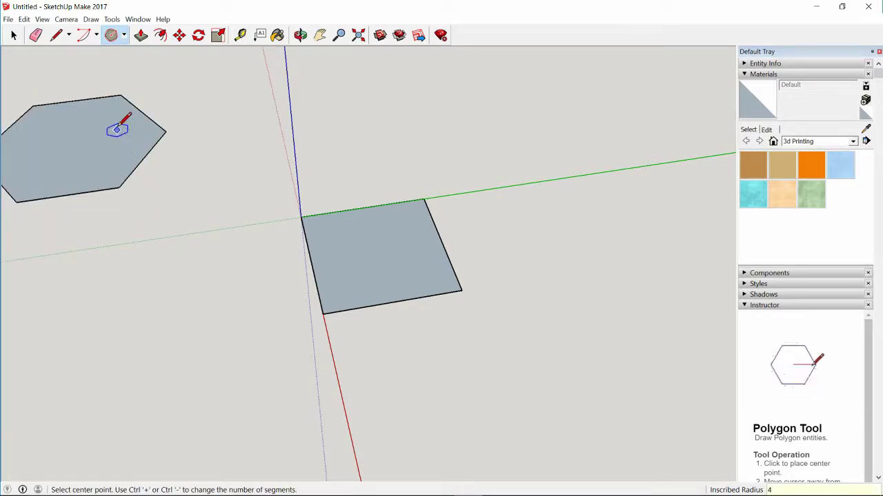
key("ctrl+z")
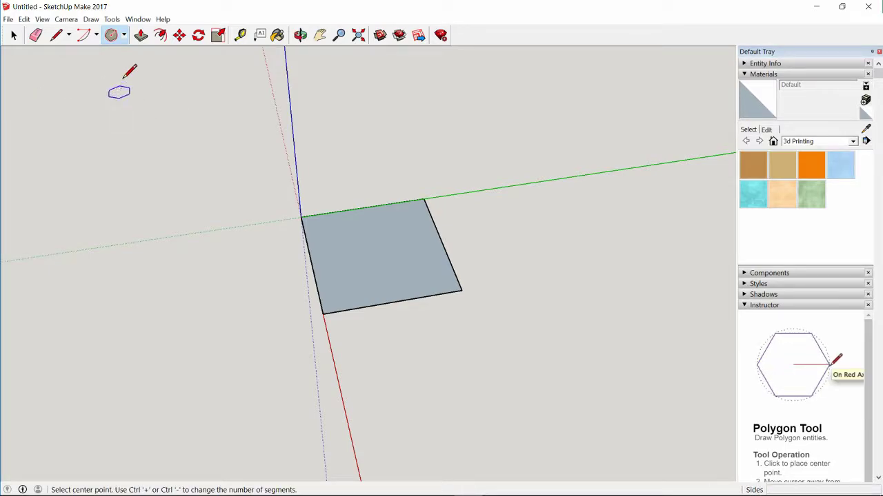
Push/Pull the square at the origin upward by 4 inches to make a box
left_click(140, 36)
middle_click_drag(481, 321, 391, 274)
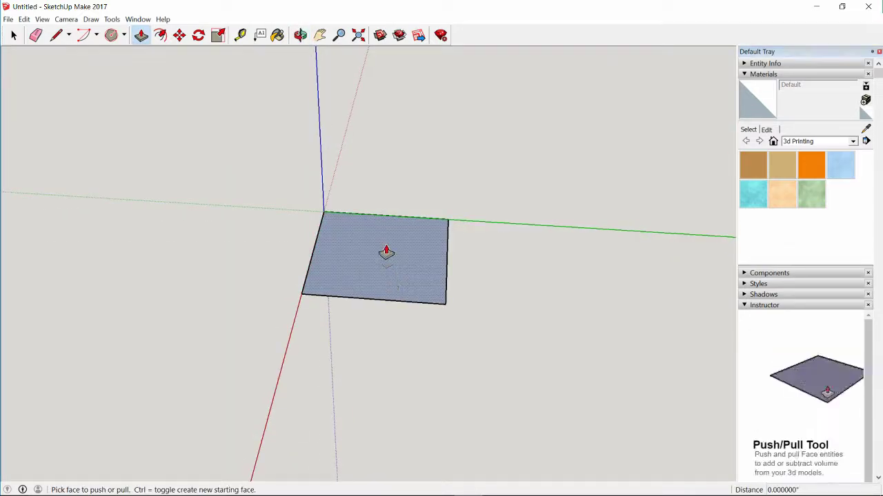
middle_click_drag(514, 345, 492, 258)
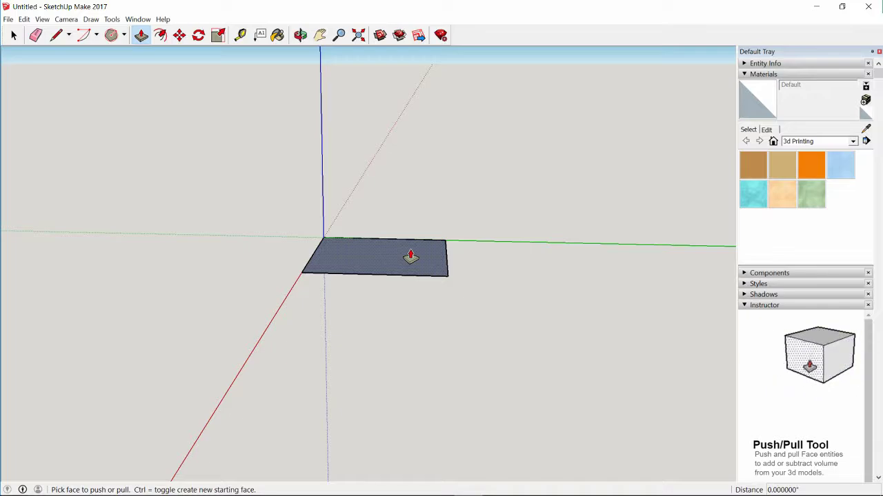
middle_click_drag(418, 234, 435, 204)
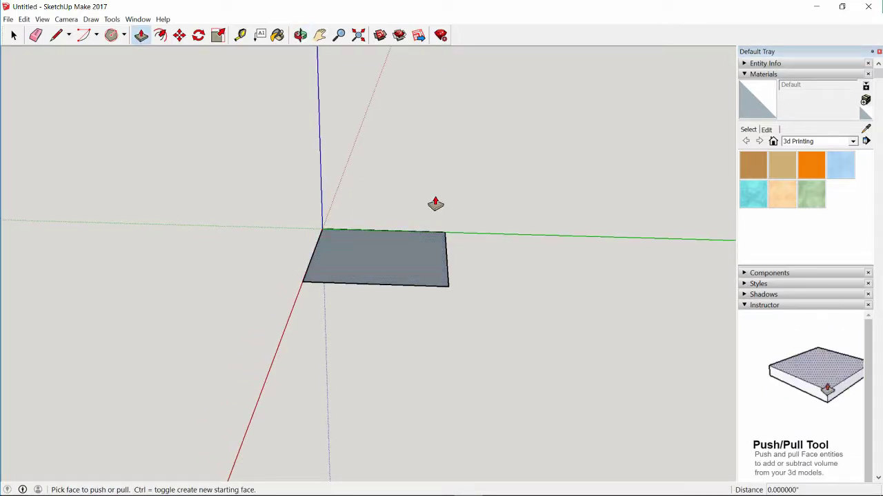
left_click(375, 266)
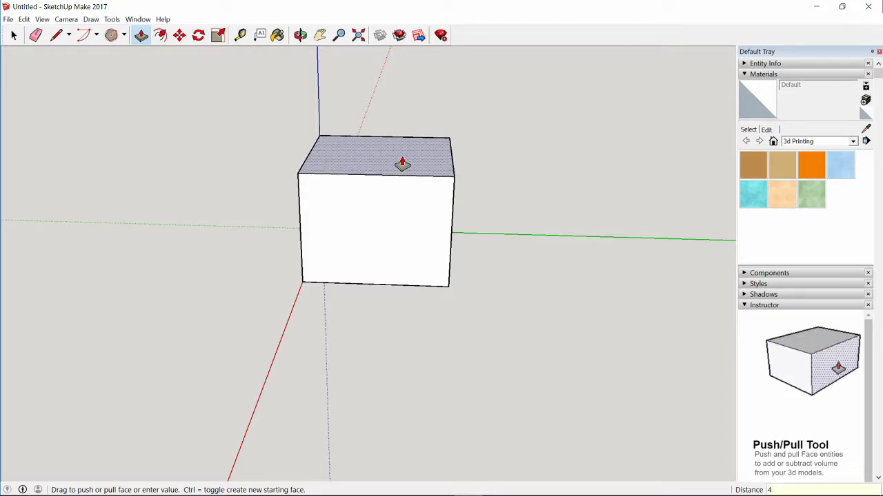
key("Return")
Try pulling two adjacent side faces of the box outward by about 1.8 and 3.1 inches, and undo both extensions
middle_click_drag(434, 382, 457, 282)
middle_click_drag(266, 335, 482, 341)
middle_click_drag(579, 321, 301, 309)
middle_click_drag(411, 293, 495, 326)
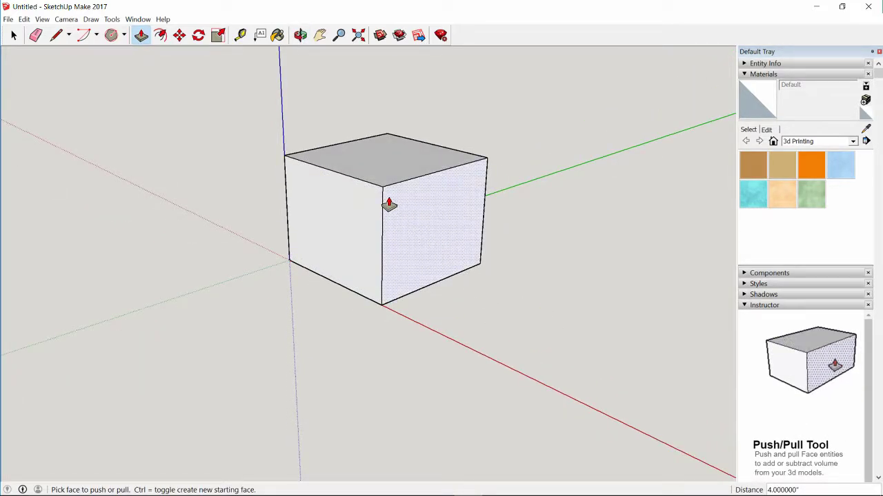
left_click(366, 232)
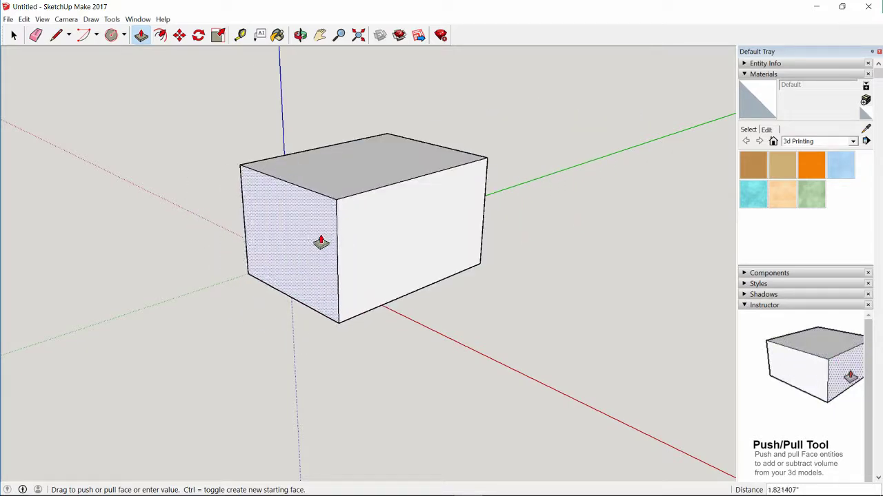
left_click(373, 252)
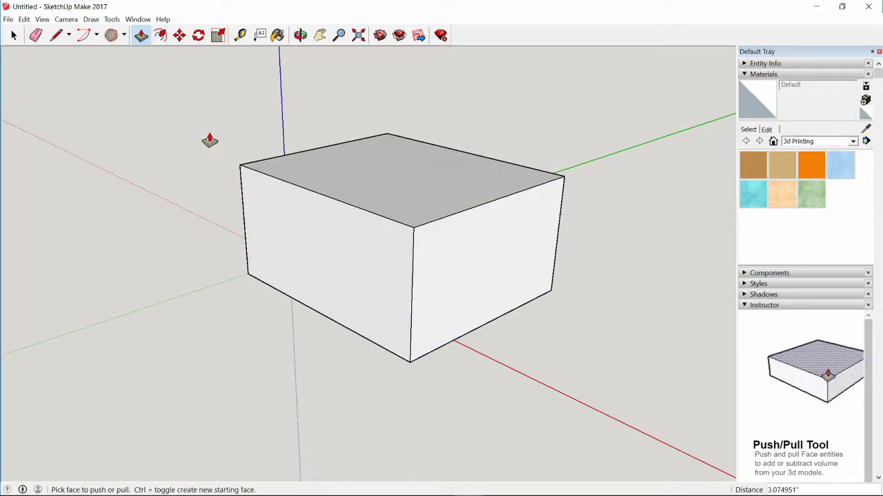
key("ctrl+z")
key("ctrl+z")
key("ctrl+z")
key("ctrl+z")
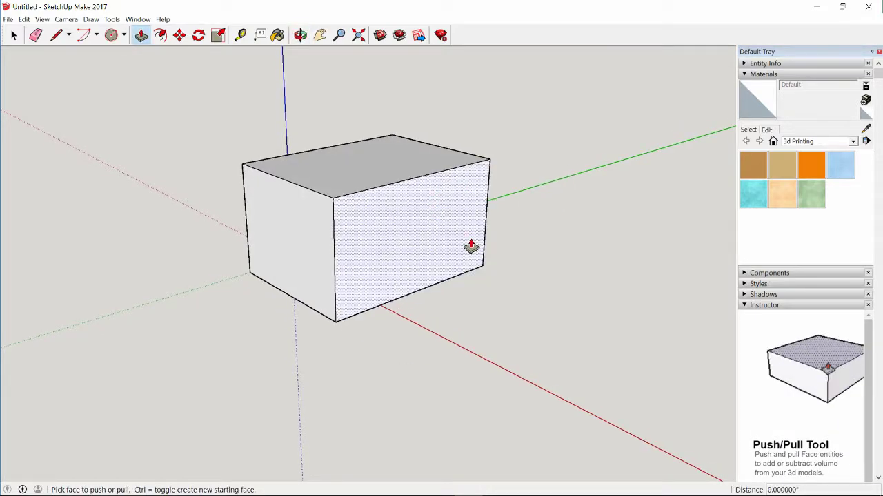
key("ctrl+y")
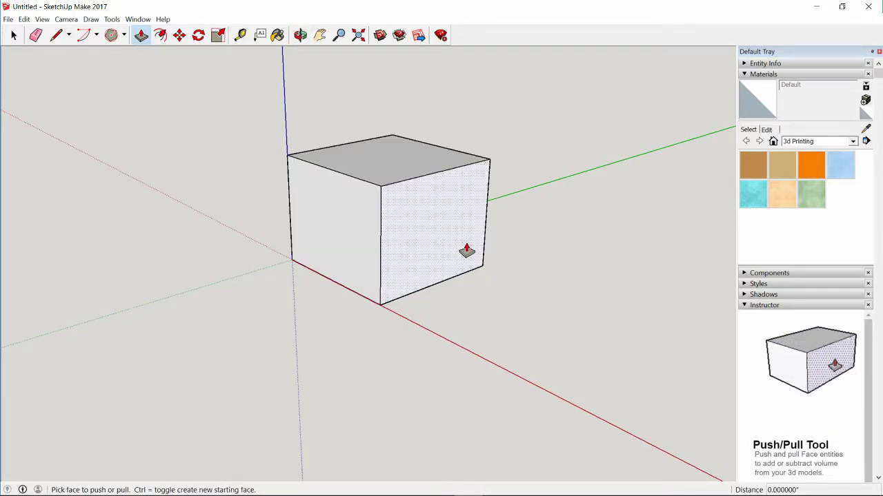
Offset the edges of the box's top face inward freehand to outline a smaller square
left_click(160, 36)
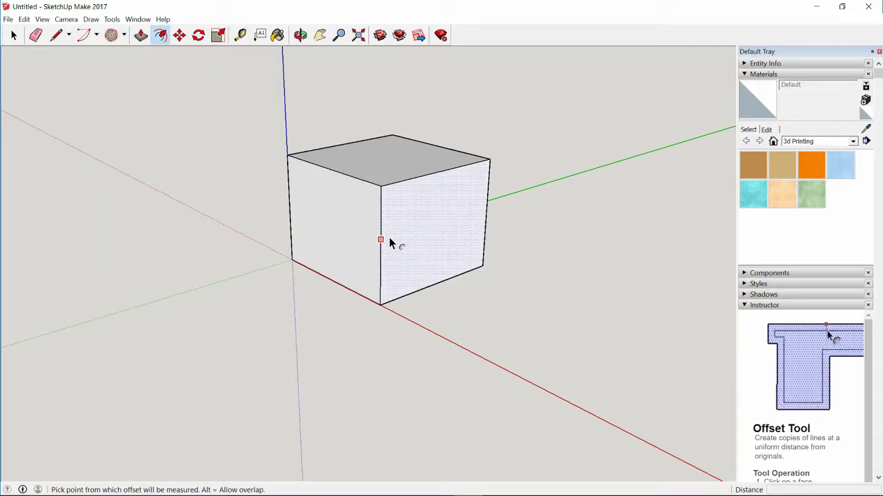
middle_click_drag(390, 242, 380, 214)
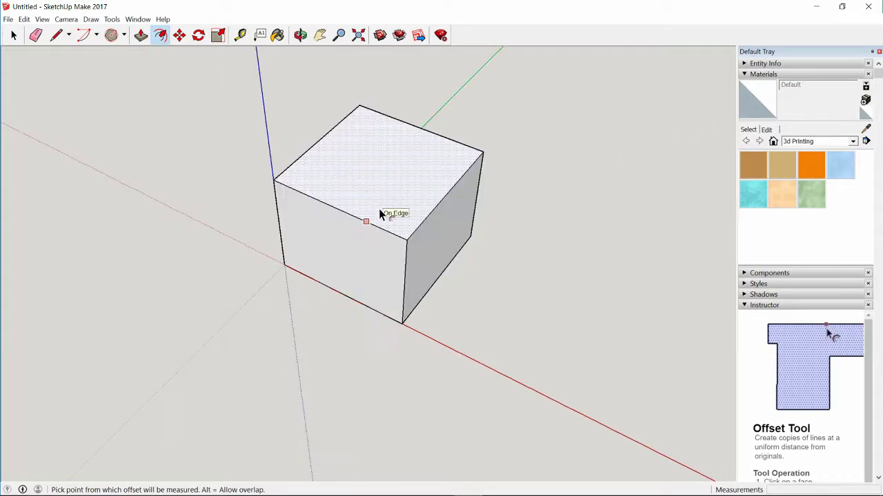
left_click(378, 167)
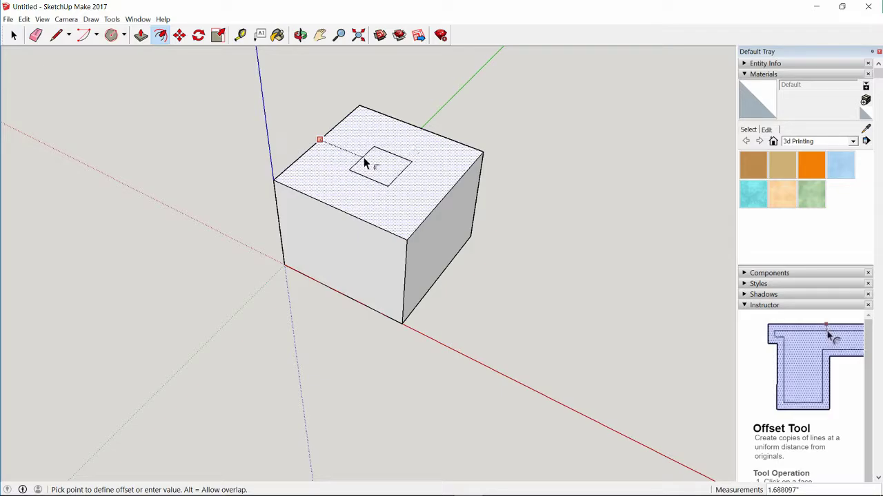
left_click(319, 172)
Try a second freehand offset from the inner square on the box's top face, and undo it
middle_click_drag(473, 187, 395, 214)
left_click(405, 239)
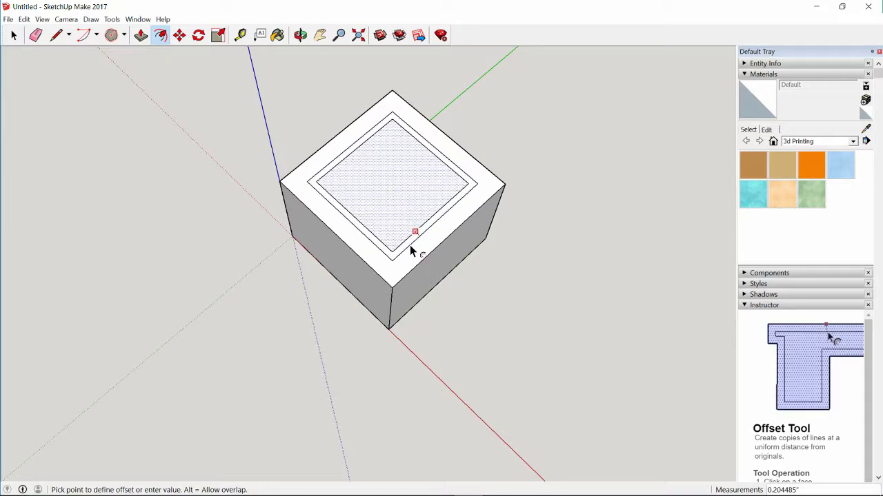
left_click(403, 221)
key("ctrl+z")
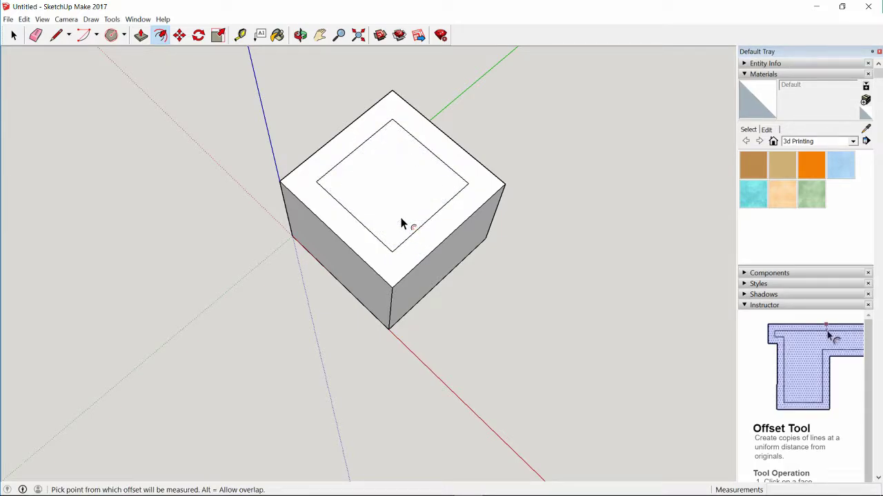
Try pulling the inner square on the box's top up about 3.1 inches, and undo the extrusion together with the inset outline
left_click(140, 35)
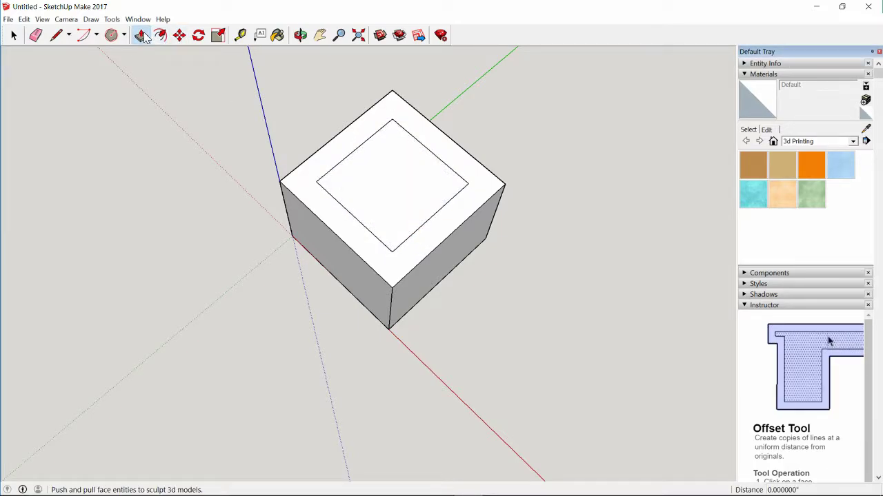
middle_click_drag(501, 294, 418, 210)
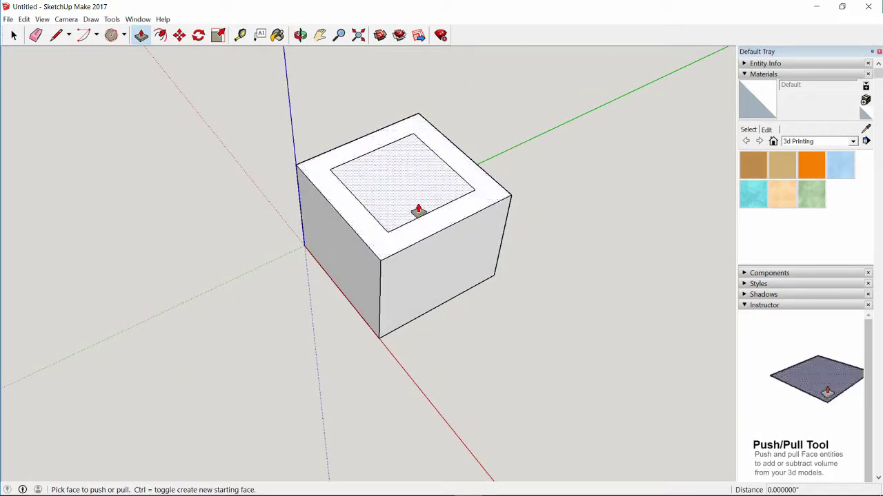
left_click(398, 198)
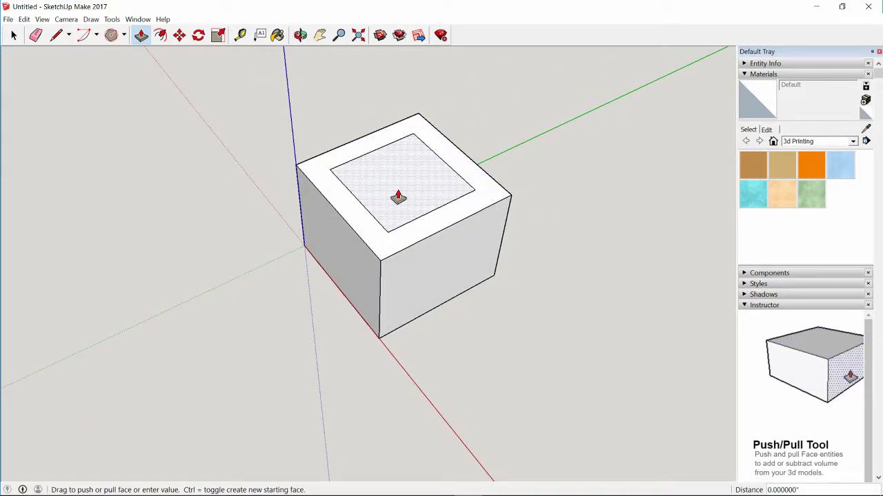
left_click(398, 118)
middle_click_drag(398, 118, 322, 270)
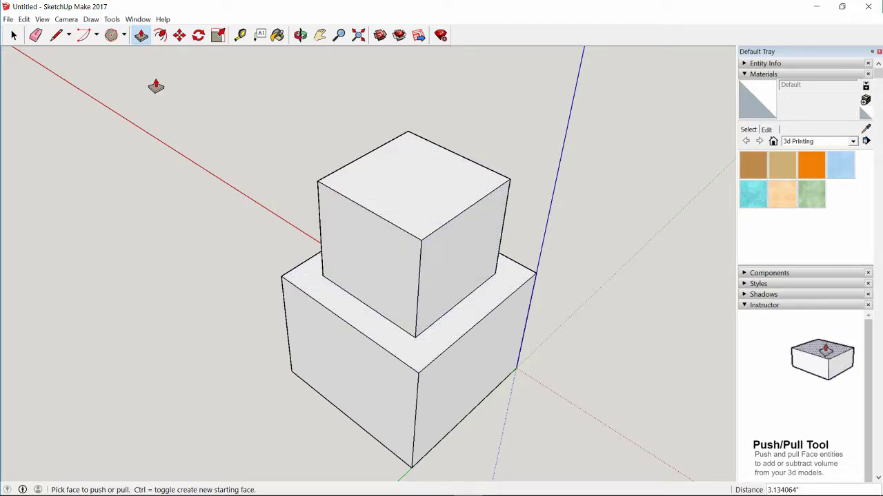
key("ctrl+z")
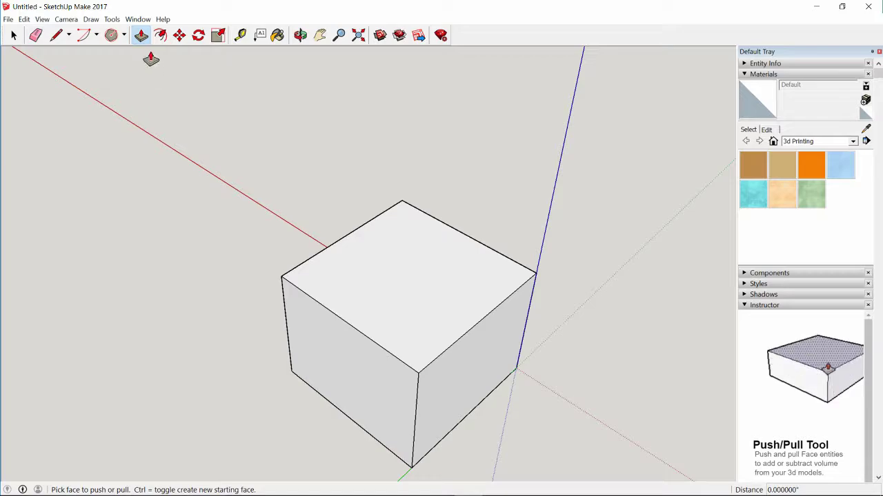
Offset the edges of the box's top face outward freehand to form a flat overhanging rim around the box
left_click(161, 38)
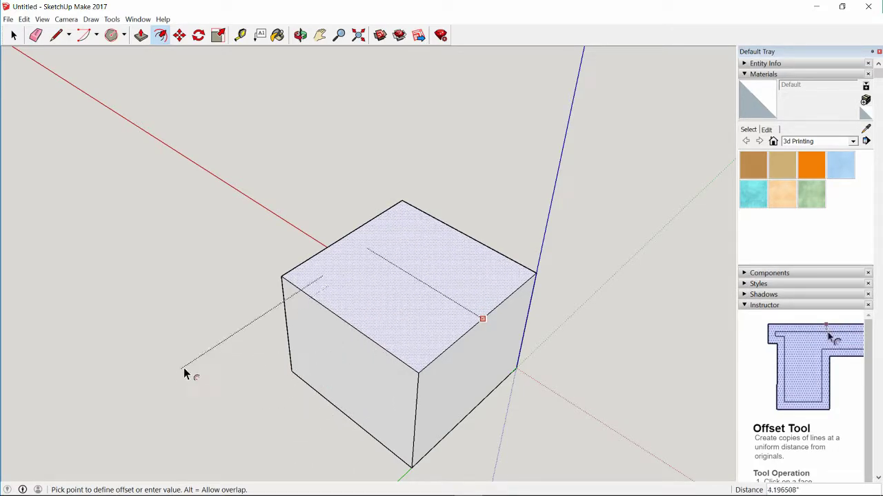
left_click(536, 373)
middle_click_drag(550, 366, 423, 238)
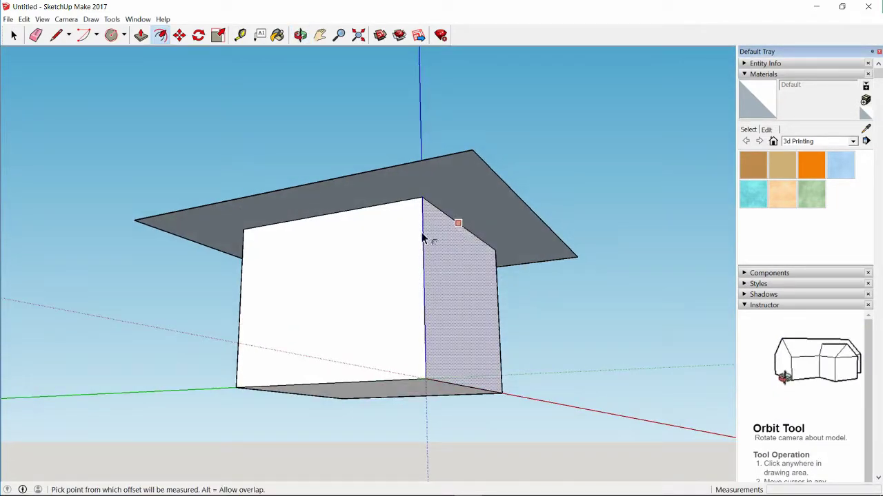
middle_click_drag(569, 147, 254, 169)
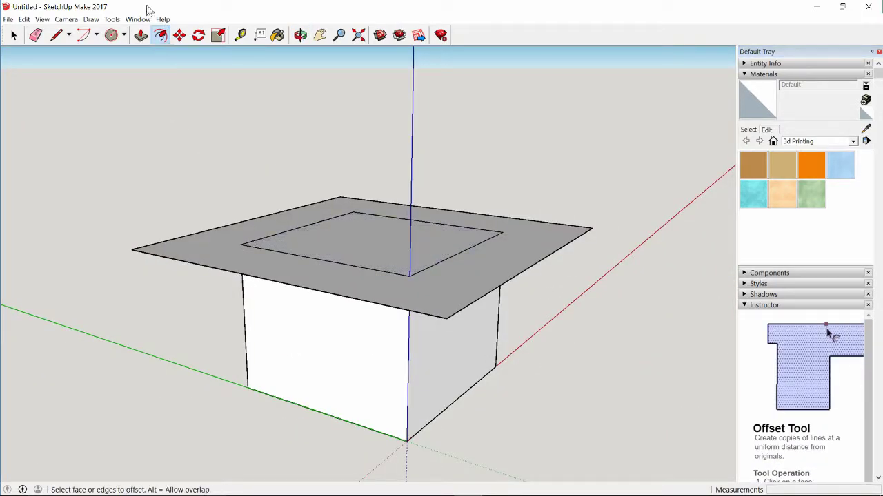
Push/Pull the overhanging rim upward by about 1.8 inches and extend its underside down along the box freehand
left_click(141, 34)
left_click_drag(345, 280, 373, 189)
middle_click_drag(372, 189, 424, 152)
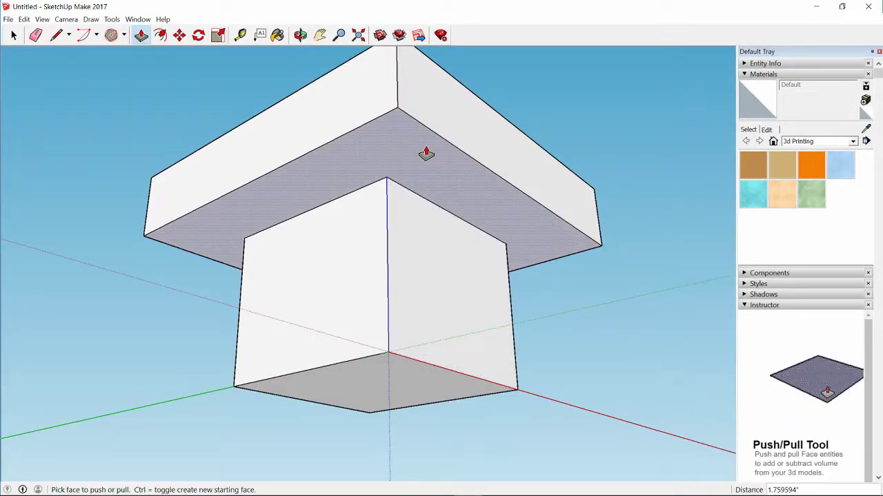
left_click_drag(423, 152, 424, 269)
middle_click_drag(423, 269, 462, 150)
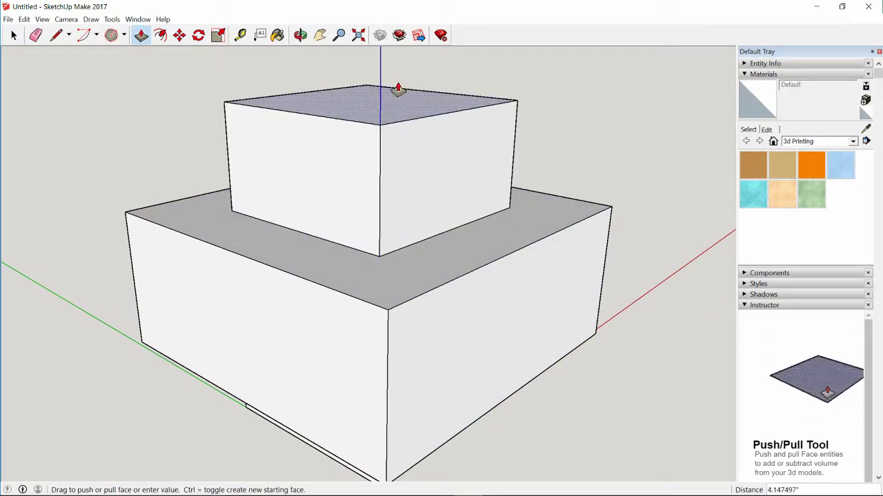
Pull the square face inside the thickened rim upward by about 4.9 inches to form an upper block
left_click_drag(398, 90, 400, 84)
middle_click_drag(528, 256, 529, 223)
middle_click_drag(600, 177, 461, 216)
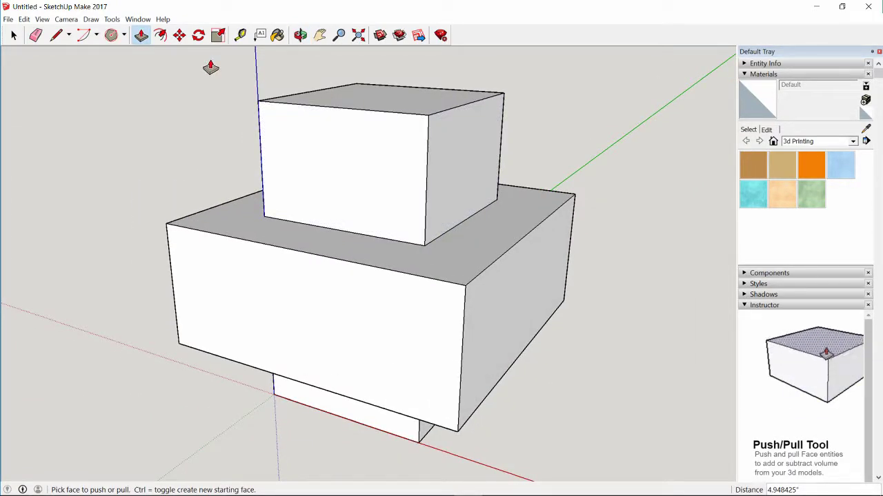
Try moving the upper block's top face sideways with the Move tool, and cancel the move
left_click(181, 40)
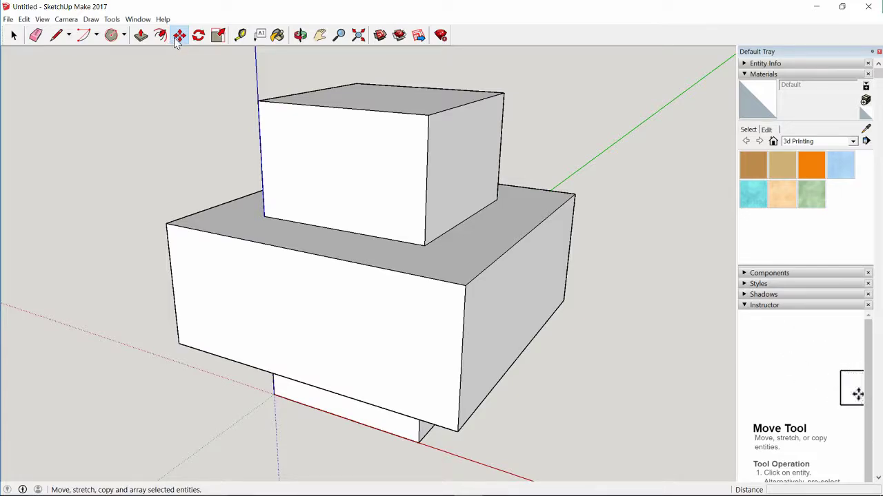
middle_click_drag(504, 104, 406, 141)
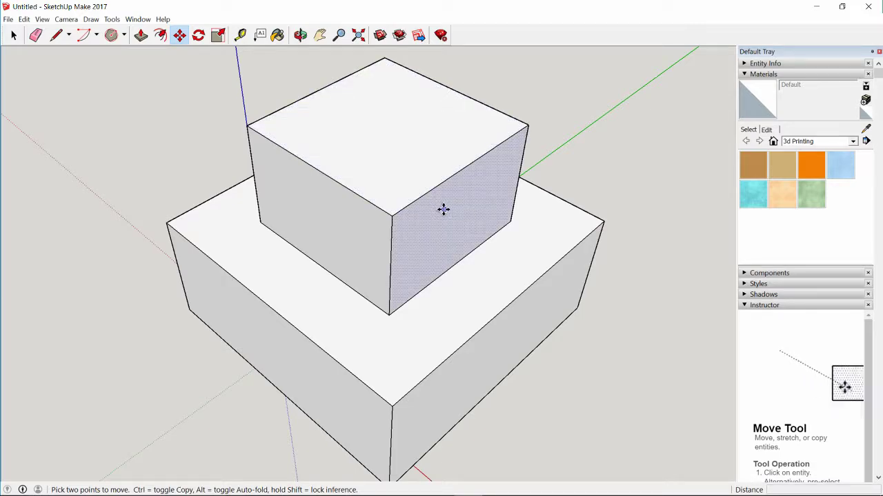
left_click(421, 163)
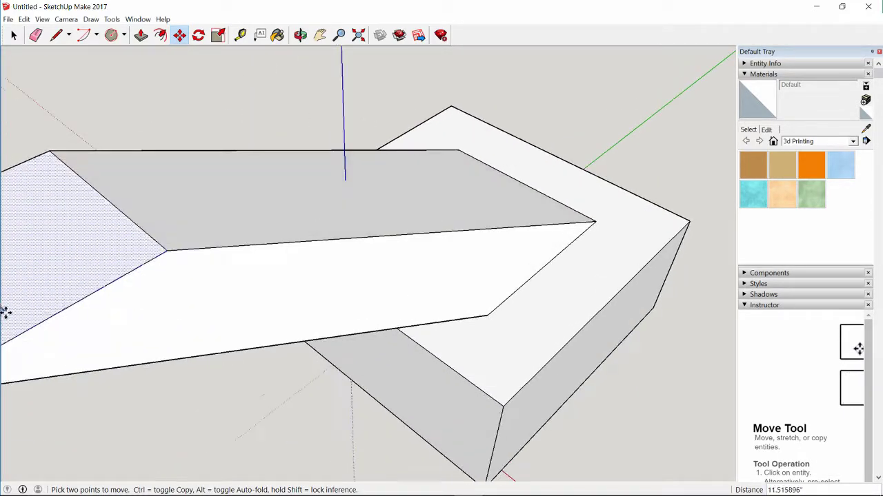
middle_click_drag(467, 319, 238, 252)
key("Escape")
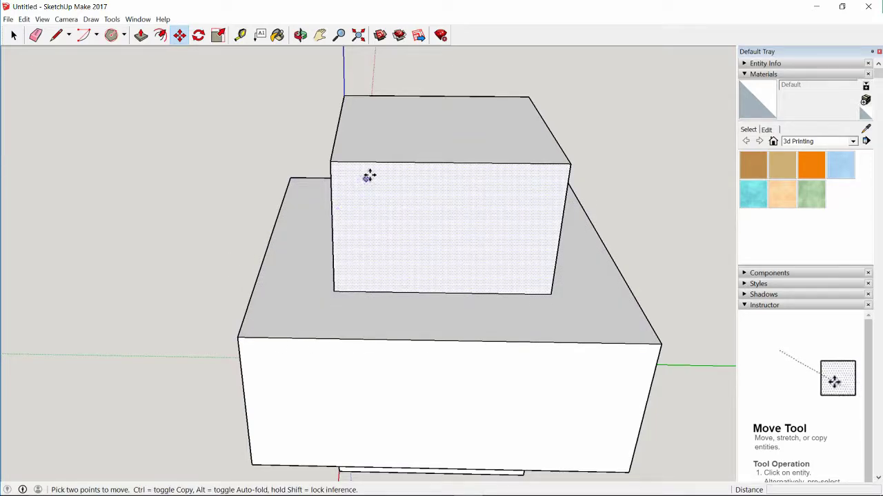
Move the upper block's top face up by about 0.2 inches, and lower it by about 1.9 inches
middle_click_drag(492, 174, 435, 145)
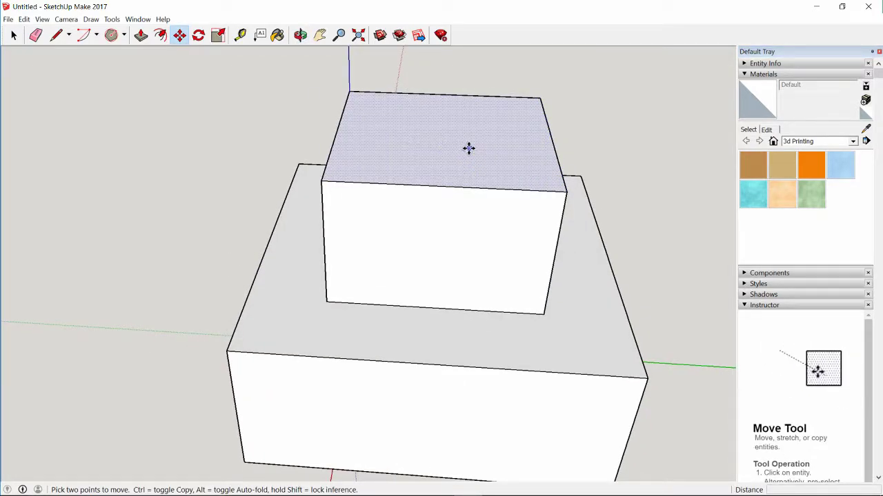
left_click(467, 148)
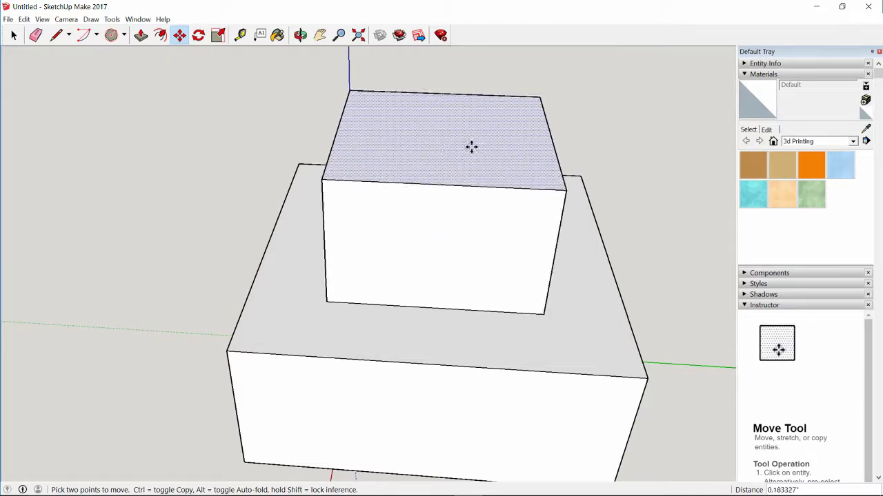
left_click(473, 147)
middle_click_drag(544, 181, 321, 95)
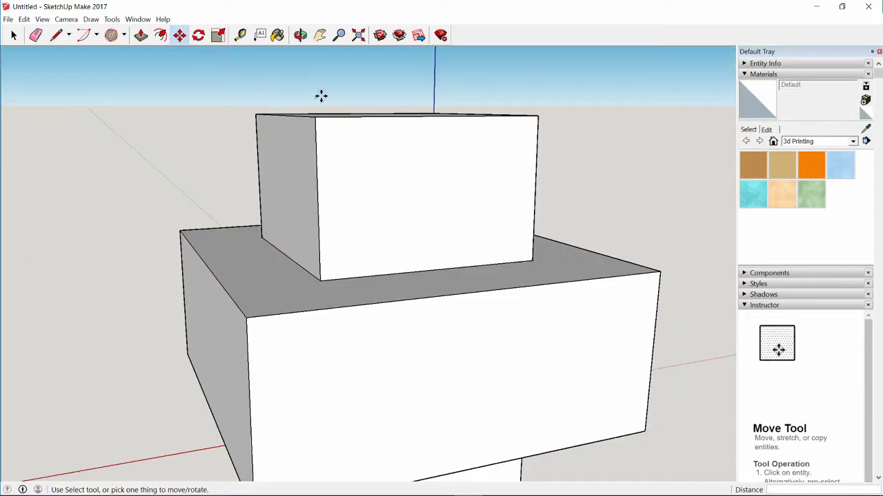
middle_click_drag(388, 138, 402, 118)
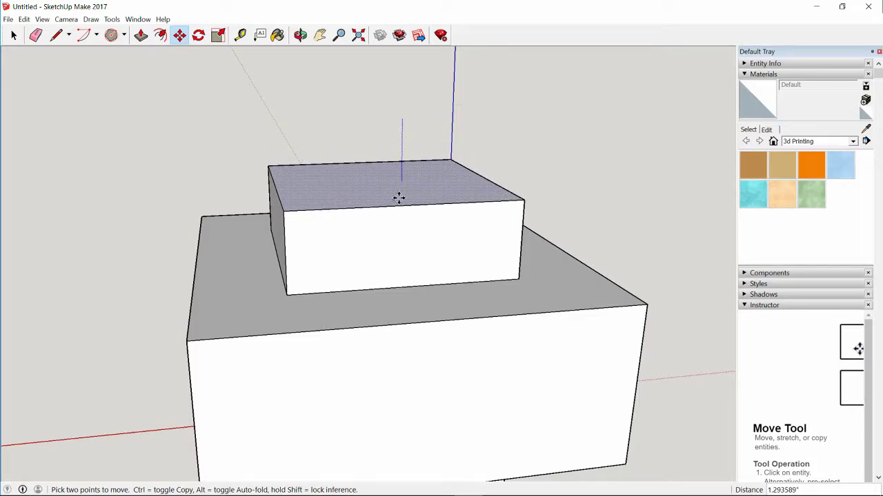
left_click(404, 197)
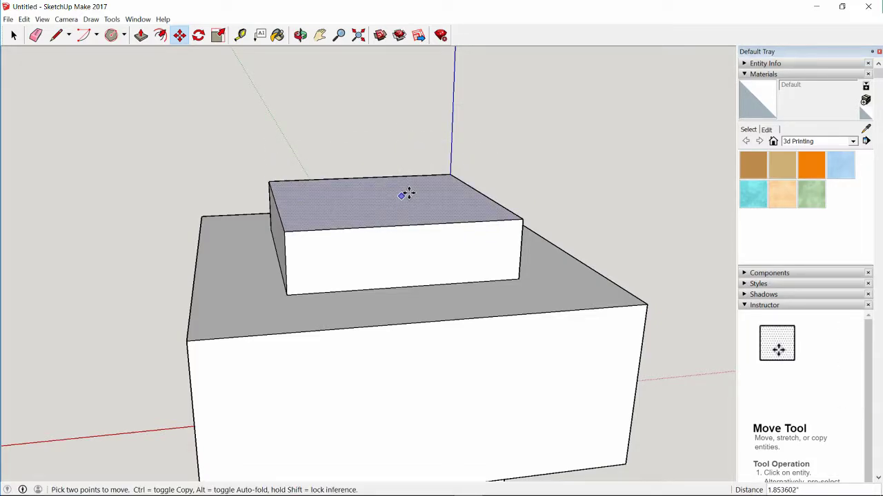
Try moving two edges of the upper block's top face freehand to skew the block, and undo both moves
left_click(337, 228)
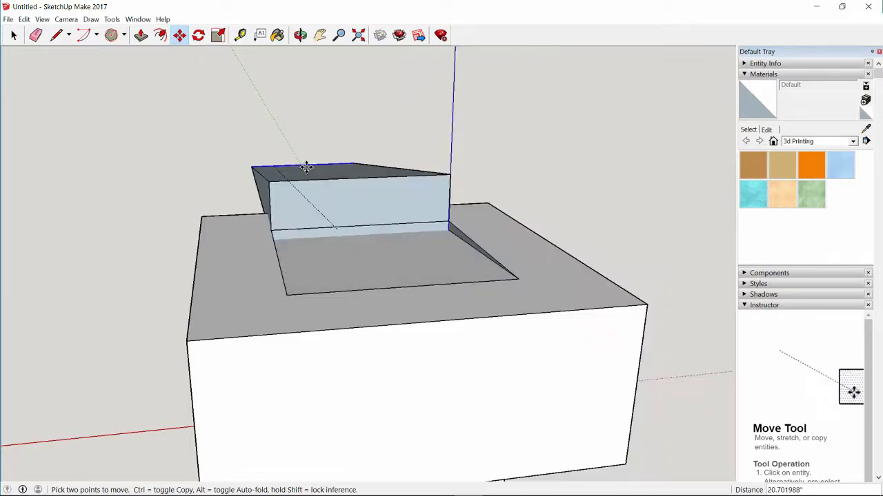
left_click(404, 95)
middle_click_drag(276, 187, 287, 233)
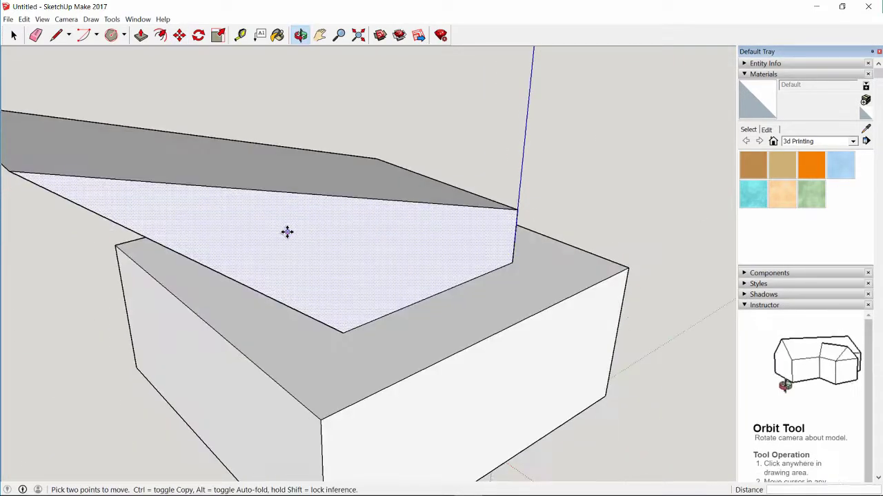
middle_click_drag(235, 194, 223, 204)
left_click(223, 201)
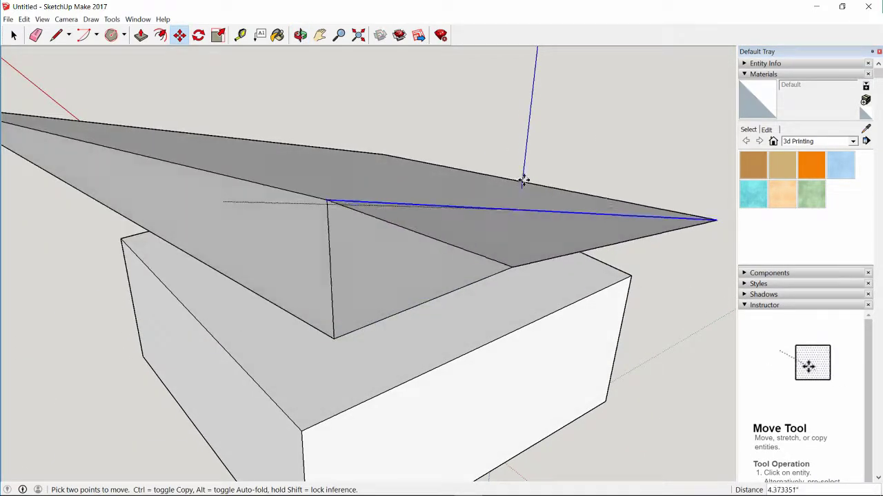
left_click(532, 98)
middle_click_drag(599, 253, 379, 197)
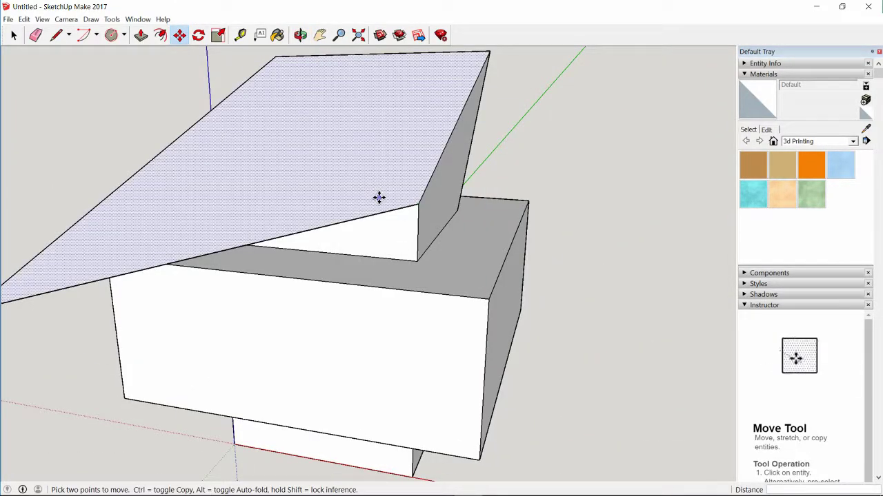
key("ctrl+z")
key("ctrl+z")
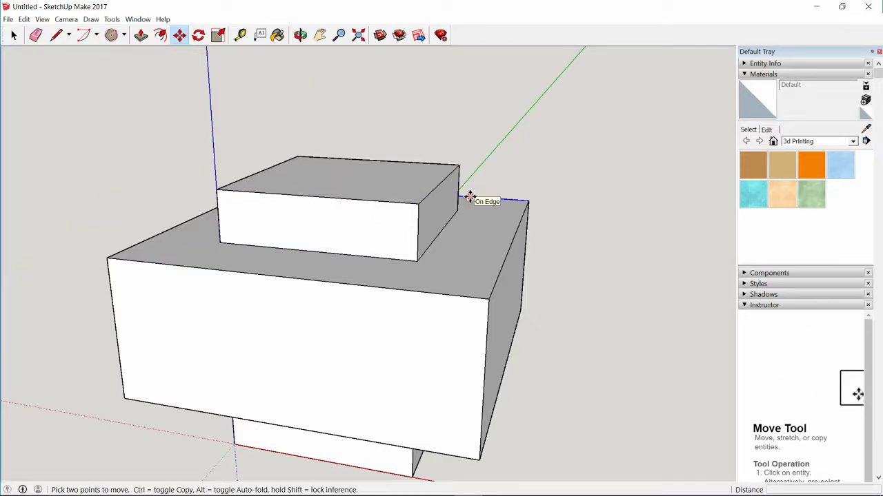
Try raising one edge of the upper block's top face into a slope and moving a corner of it, and undo both changes
middle_click_drag(496, 175, 378, 213)
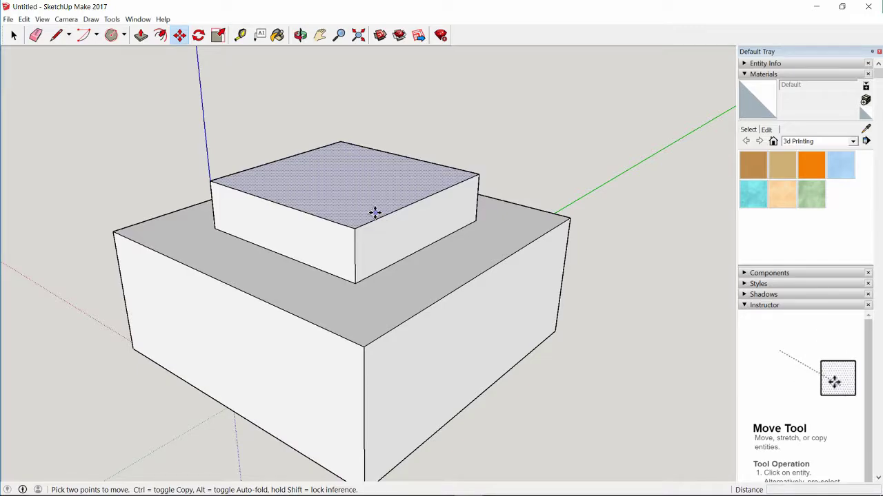
middle_click_drag(500, 198, 418, 209)
left_click(415, 207)
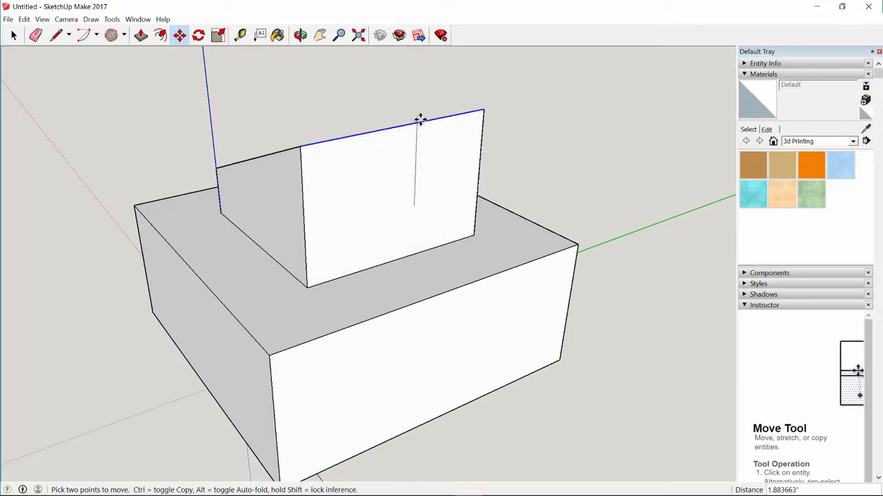
left_click(419, 112)
middle_click_drag(419, 112, 495, 173)
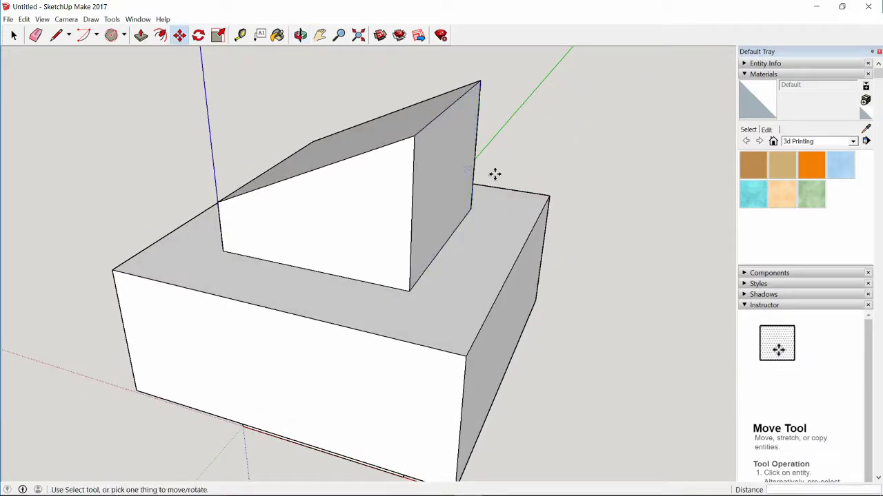
left_click(421, 132)
middle_click_drag(3, 334, 20, 254)
left_click(19, 260)
key("ctrl+z")
key("ctrl+z")
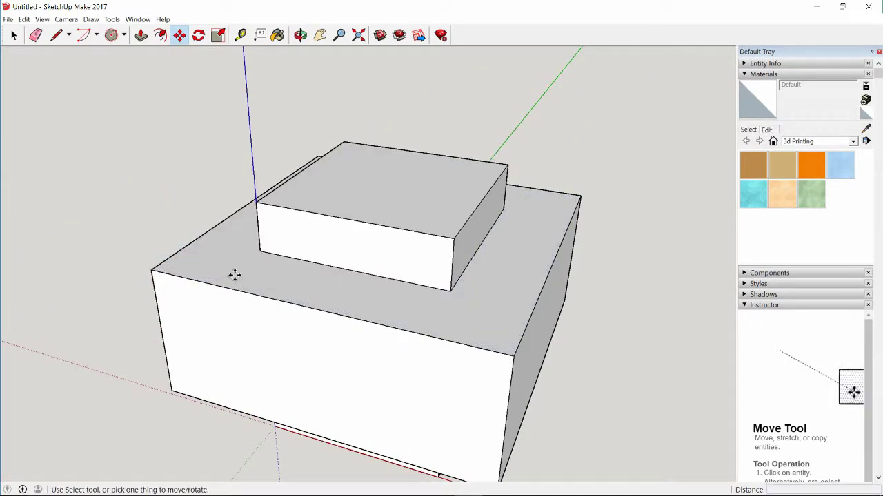
Try rotating the upper block's top face about a point near its middle to twist the block, and undo the rotation
left_click(199, 37)
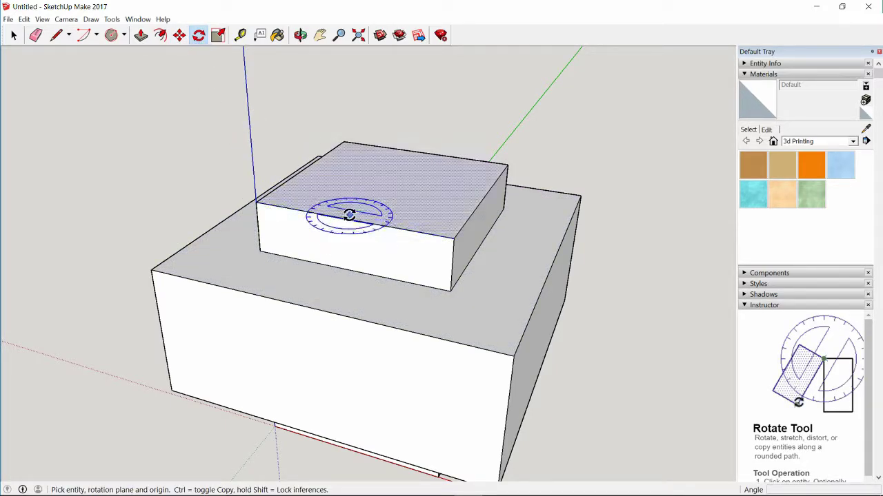
left_click(402, 183)
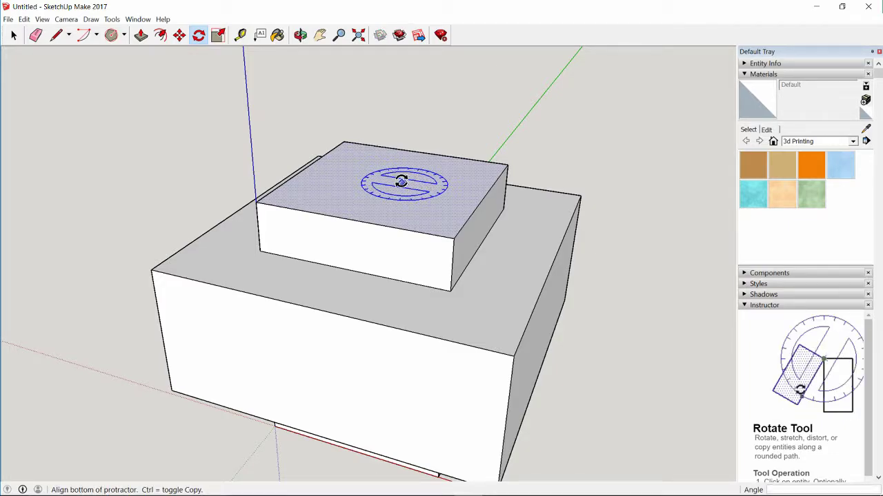
left_click(407, 196)
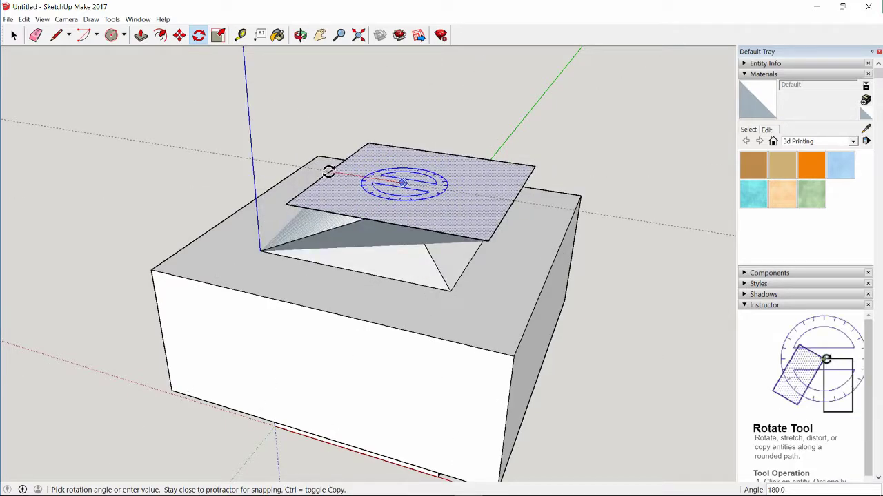
left_click(406, 204)
middle_click_drag(471, 271, 414, 271)
key("ctrl+z")
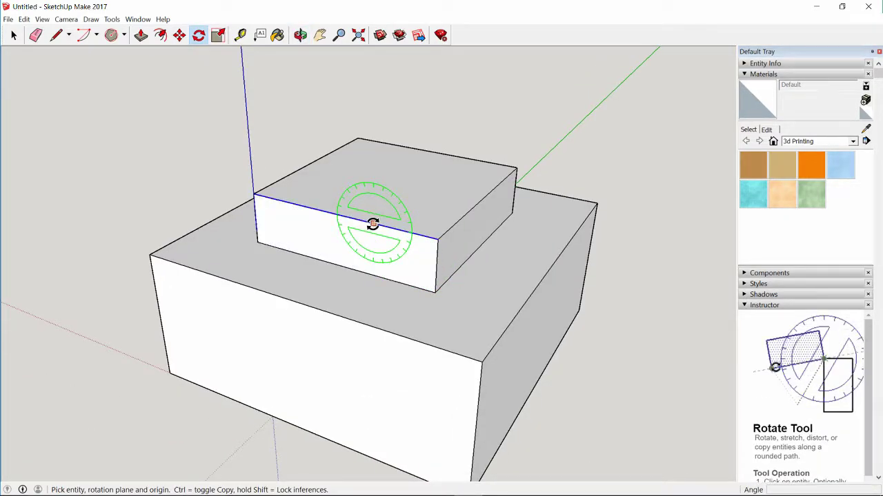
Try rotating the upper block's front top edge about its midpoint and rotating its top face, and cancel both rotations
left_click(372, 223)
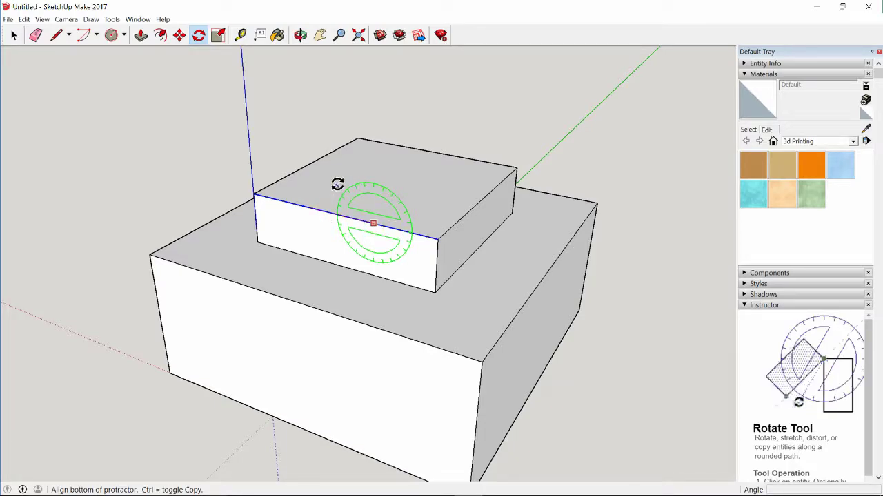
left_click(372, 164)
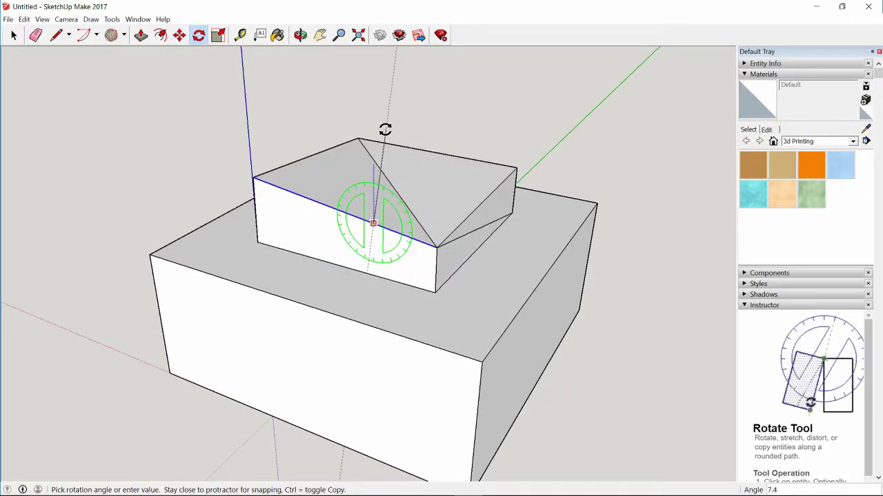
key("Escape")
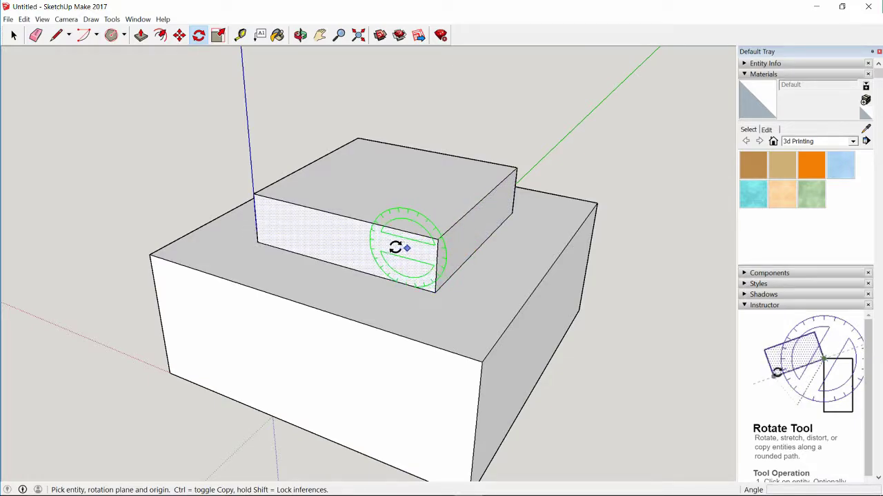
left_click(407, 173)
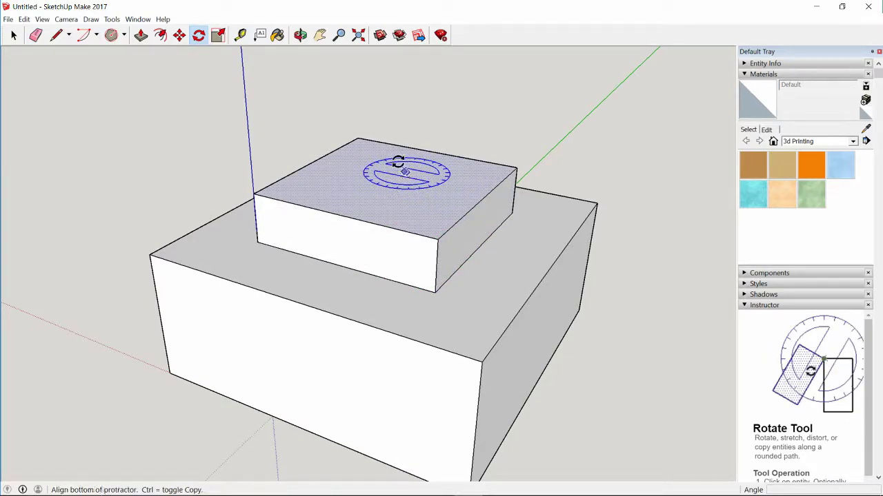
left_click(432, 156)
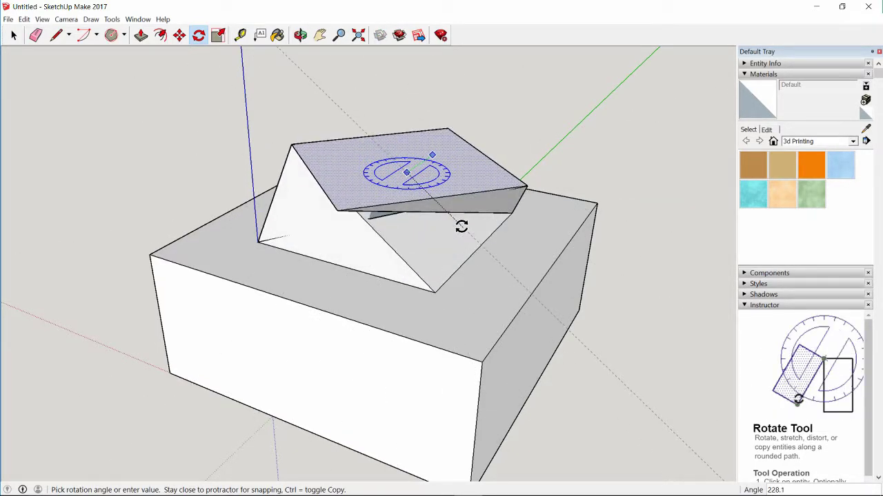
key("Escape")
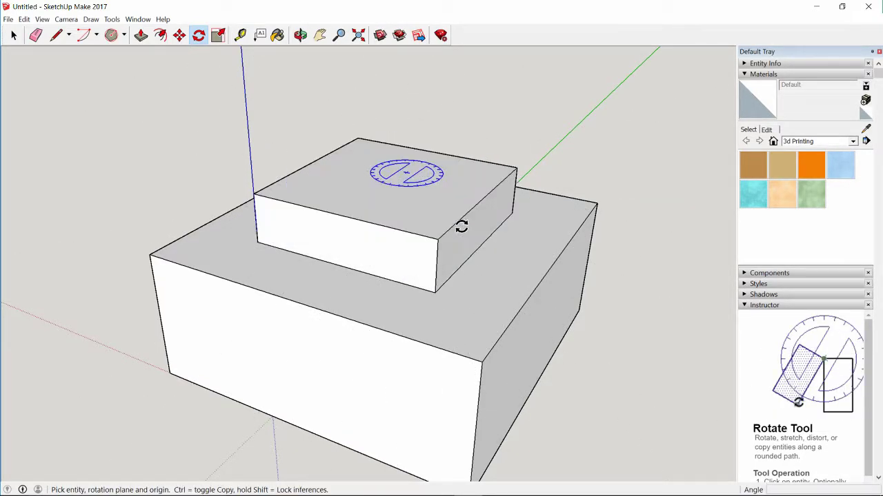
Scale the upper block's top face freehand from its side and corner grips, including factors of about 0.84 and 1.57
left_click(221, 38)
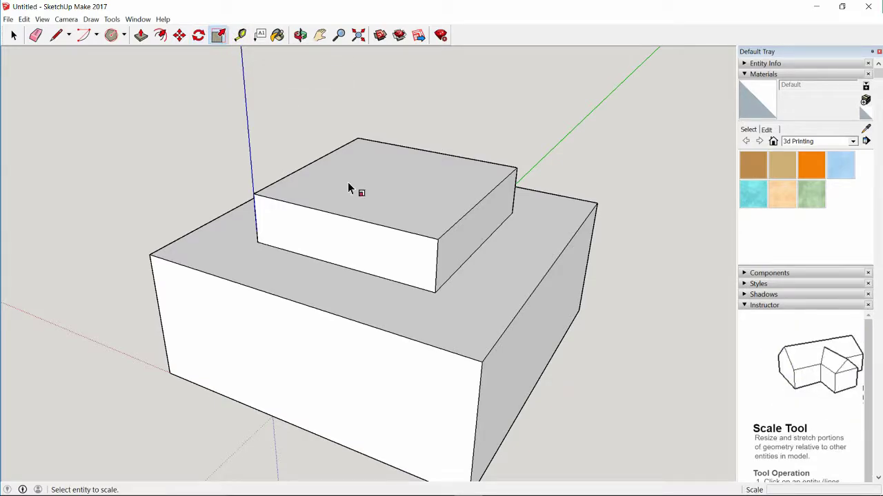
left_click(389, 172)
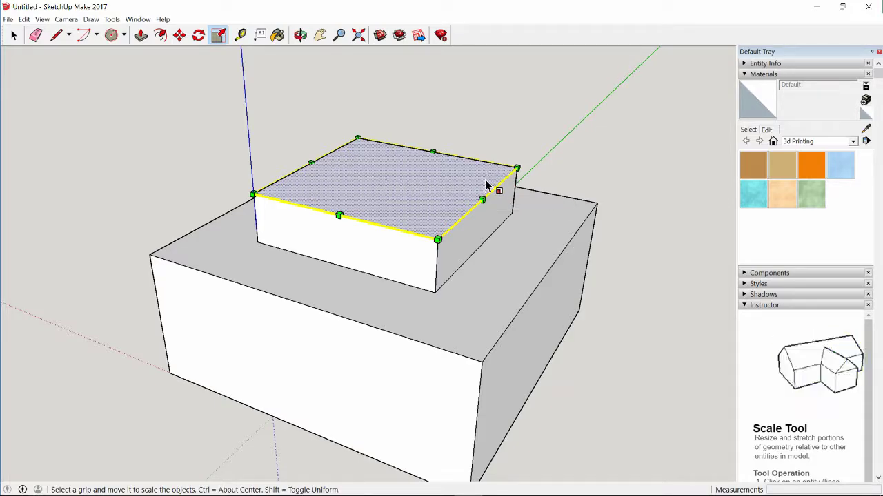
left_click_drag(481, 198, 597, 250)
middle_click_drag(598, 251, 401, 204)
left_click_drag(545, 234, 411, 189)
middle_click_drag(412, 189, 394, 253)
mouse_move(379, 224)
left_mouse_down()
mouse_move(371, 143)
mouse_move(369, 365)
mouse_move(371, 181)
mouse_move(376, 211)
left_mouse_up()
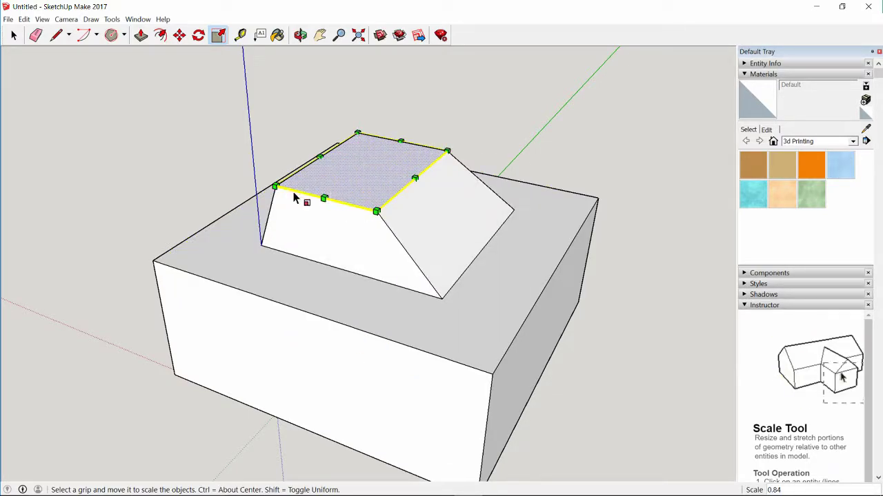
left_click_drag(326, 195, 257, 157)
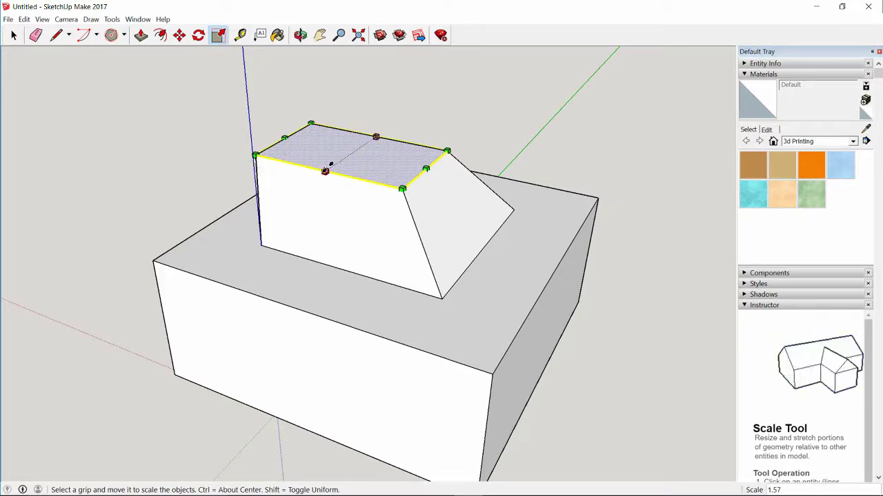
middle_click_drag(436, 221, 512, 233)
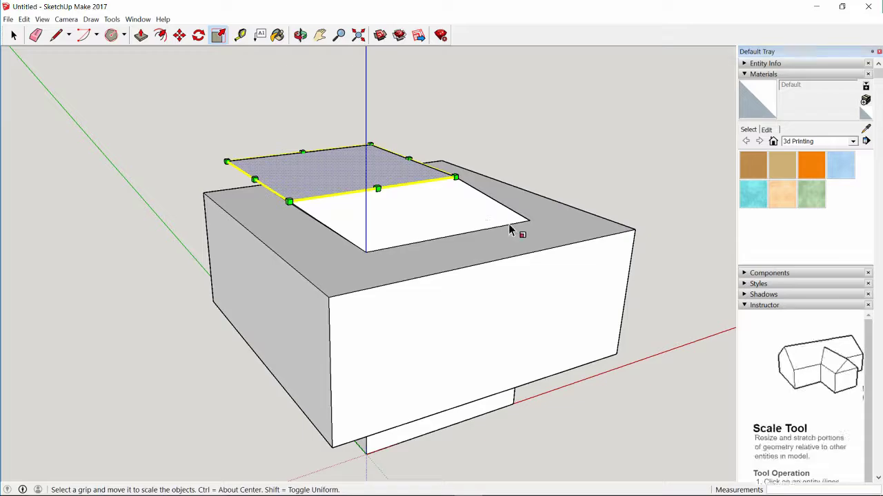
Tape-measure the wide block's front face from its top edge's midpoint to its bottom edge, leaving a guide line along the bottom edge
left_click(241, 36)
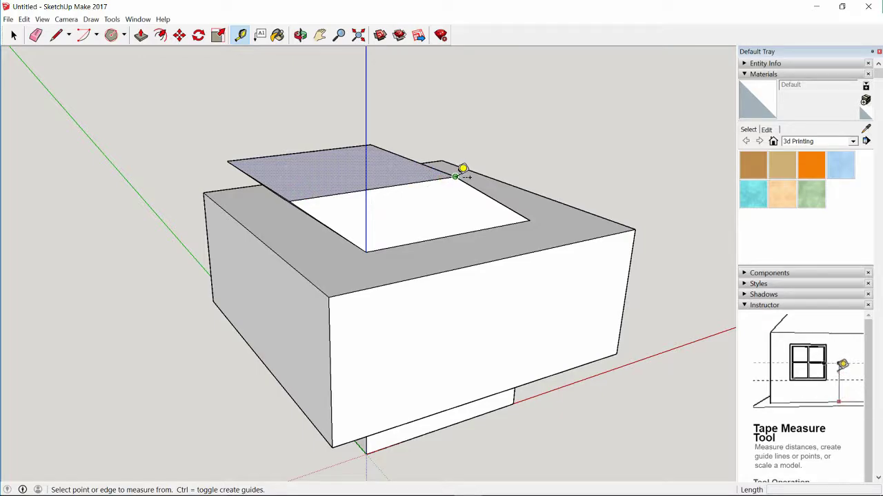
middle_click_drag(506, 304, 362, 219)
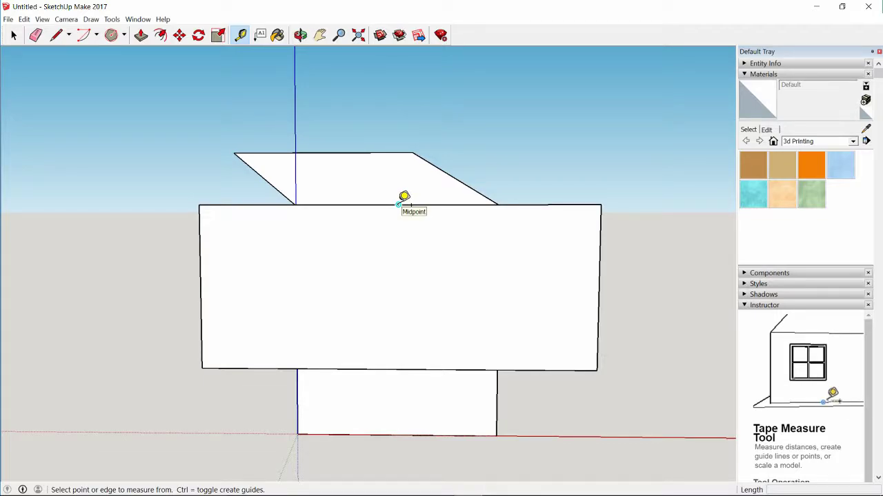
left_click(398, 205)
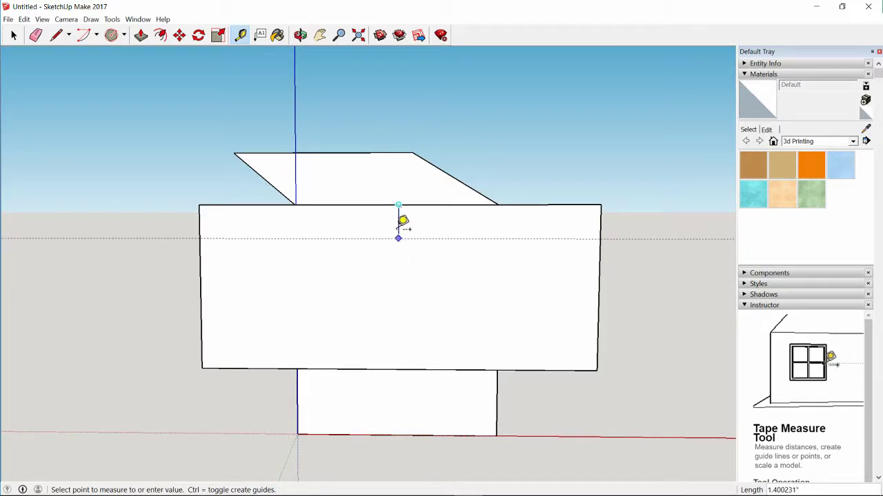
left_click(398, 369)
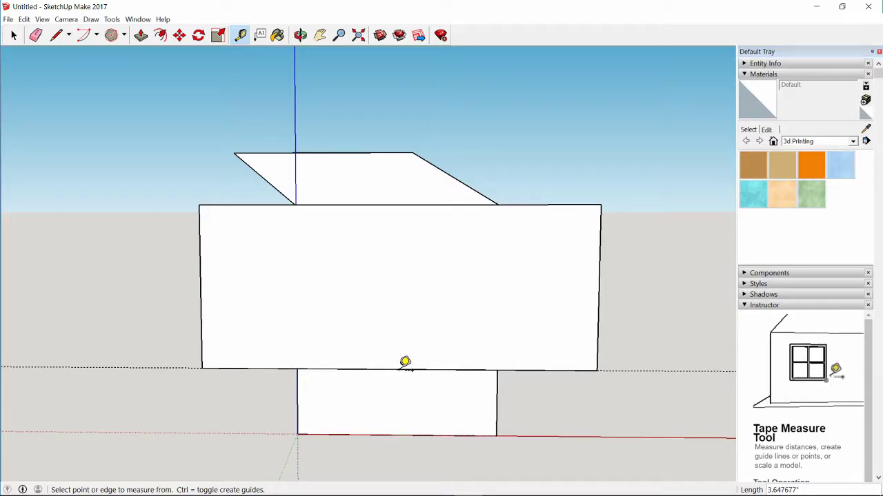
Measure from the front face's top edge to a point on the face, and from the origin to a point near the face's center
left_click(397, 205)
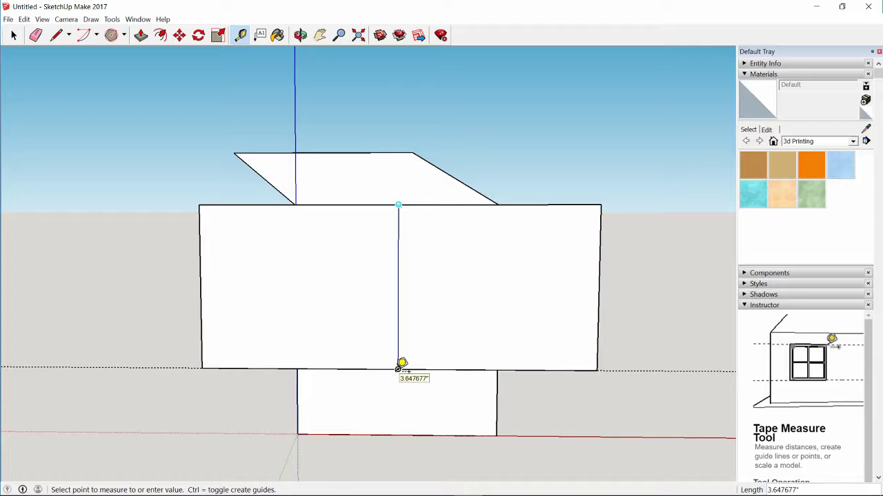
left_click(384, 273)
left_click(299, 433)
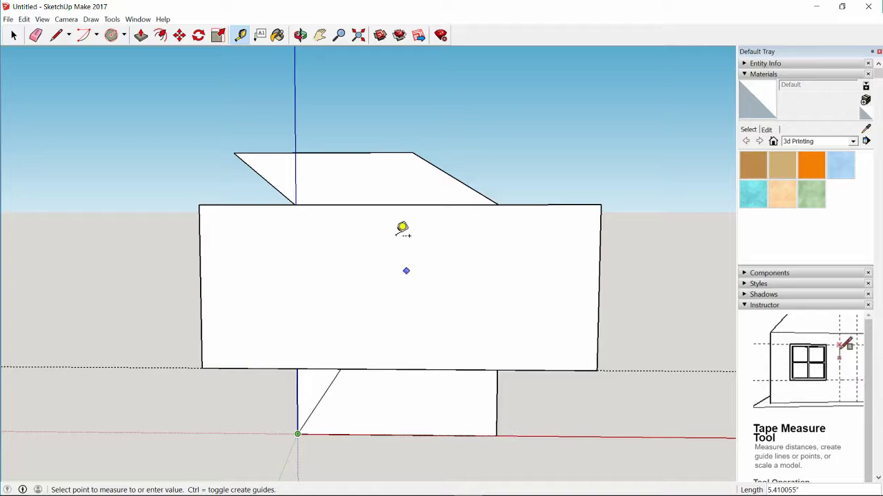
left_click(405, 269)
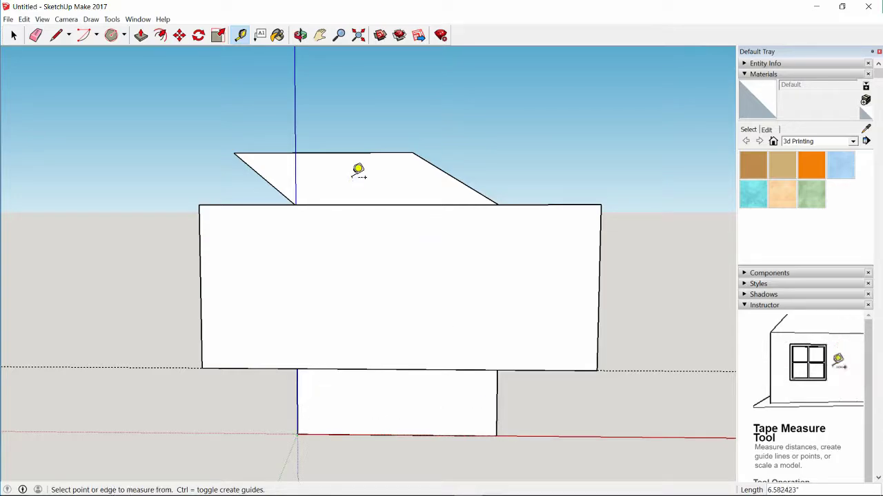
Attach a leader text label reading "Face1" to the wide block's front face
left_click(266, 38)
middle_click_drag(469, 187, 366, 227)
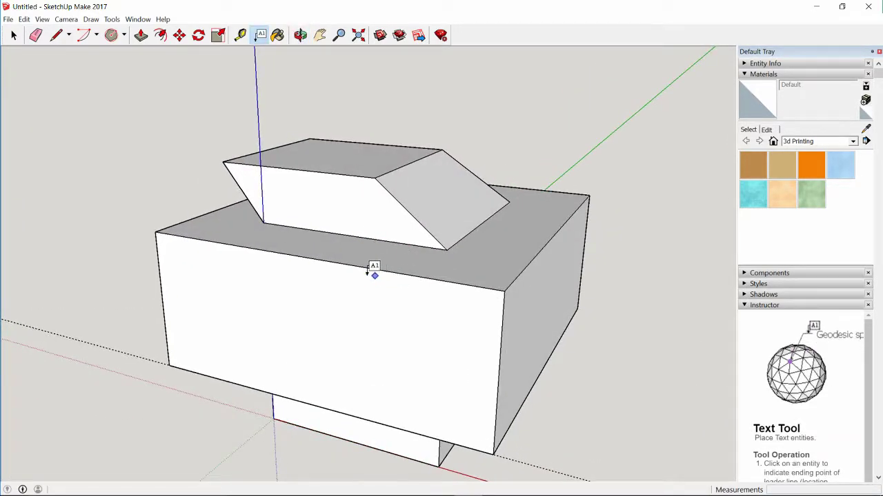
left_click(319, 310)
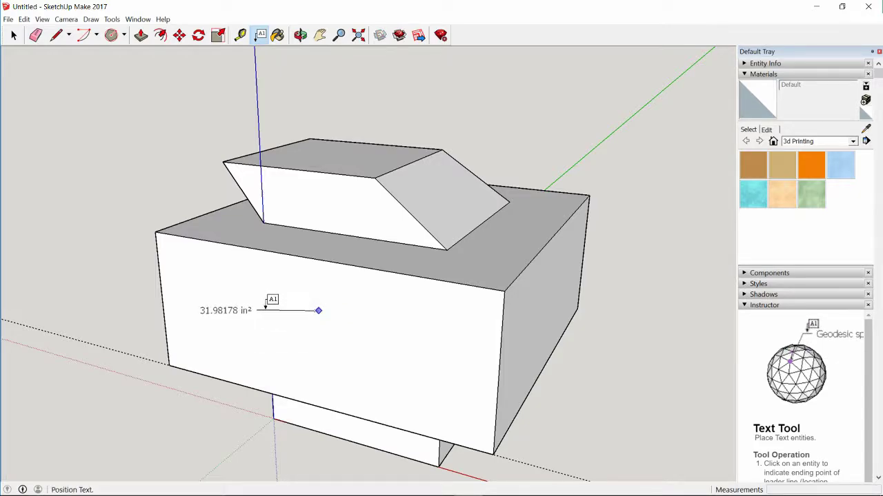
left_click(260, 307)
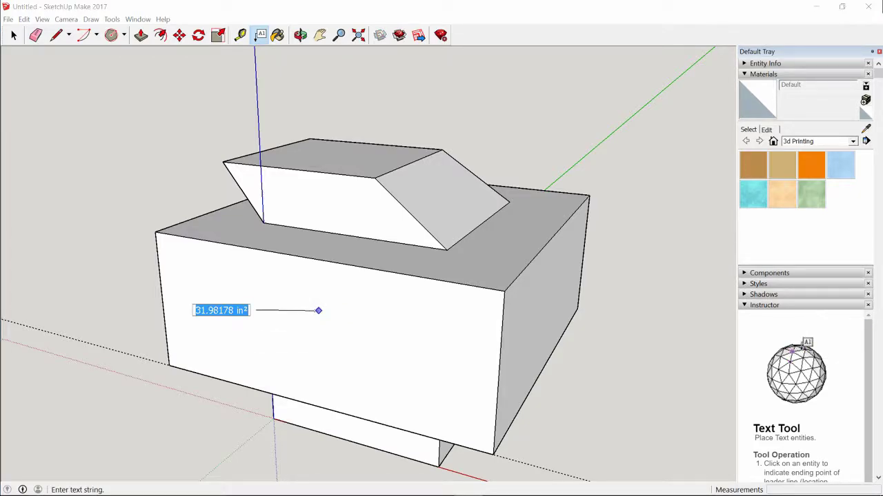
type("Face1")
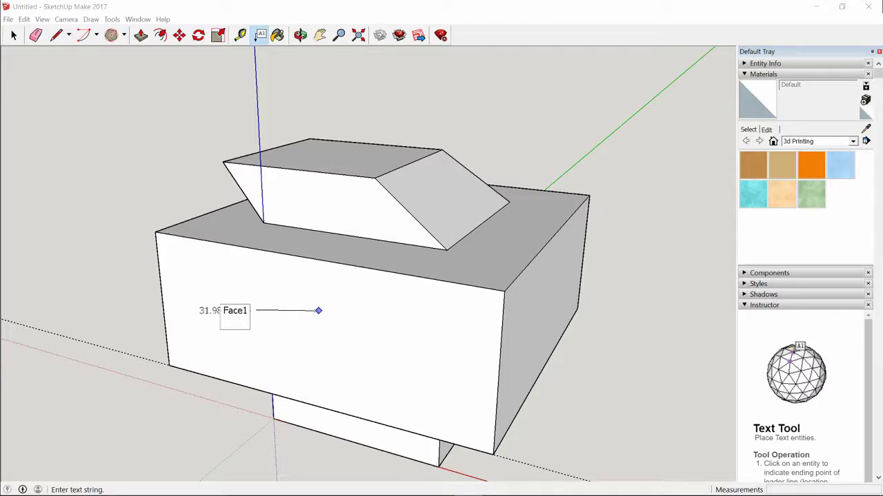
left_click(306, 319)
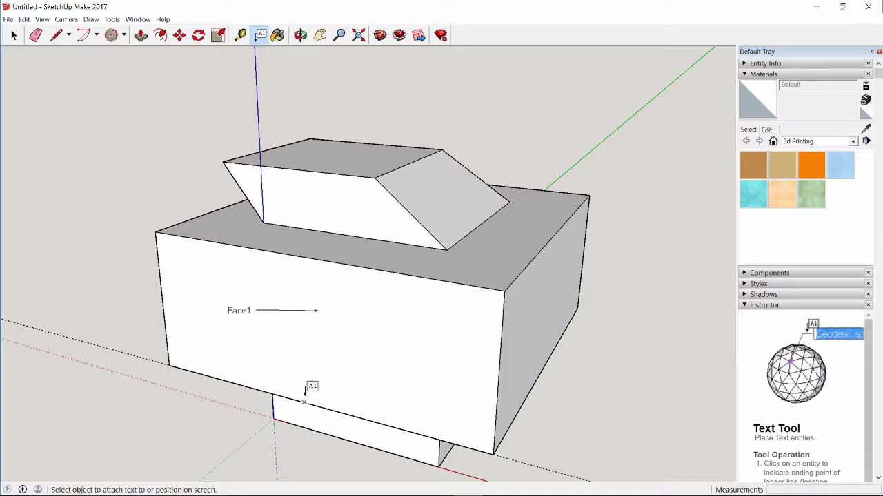
Try painting the upper block's top face with the Plastic Red 3D printing material, and undo the paint
mouse_move(509, 388)
middle_mouse_down()
mouse_move(604, 414)
mouse_move(476, 377)
mouse_move(622, 352)
mouse_move(627, 380)
mouse_move(462, 335)
mouse_move(223, 366)
mouse_move(211, 394)
mouse_move(191, 390)
middle_mouse_up()
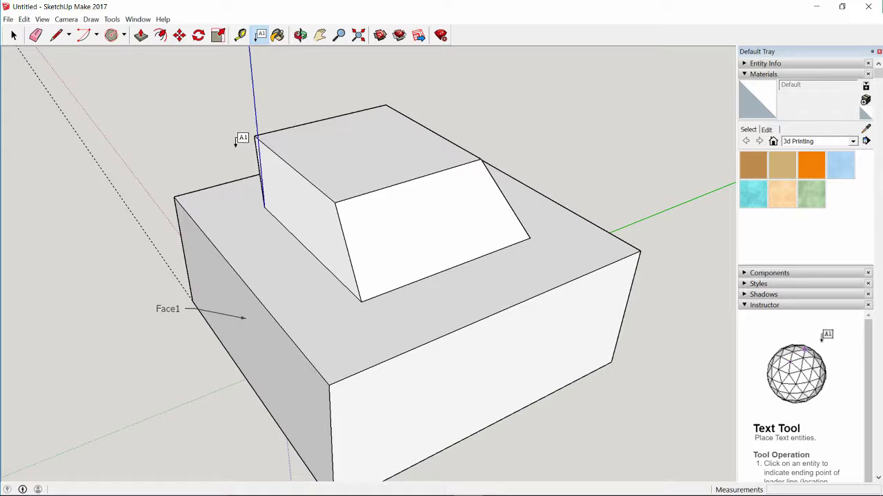
left_click(280, 38)
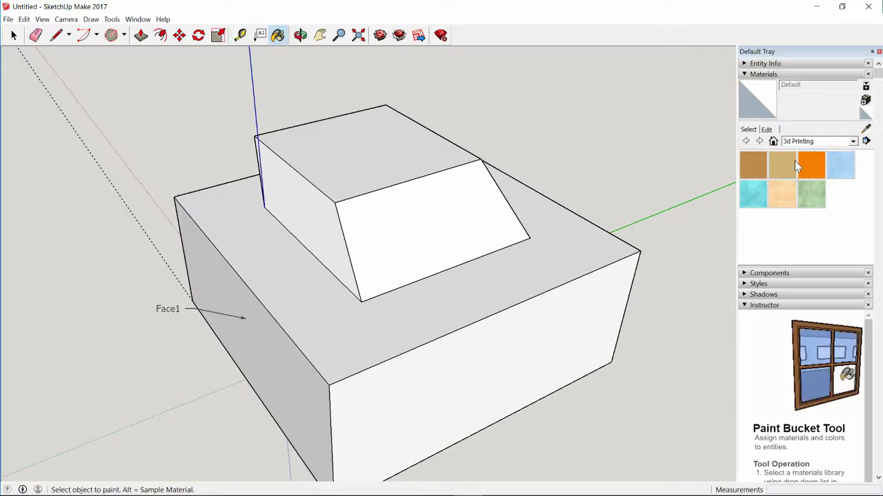
left_click(853, 141)
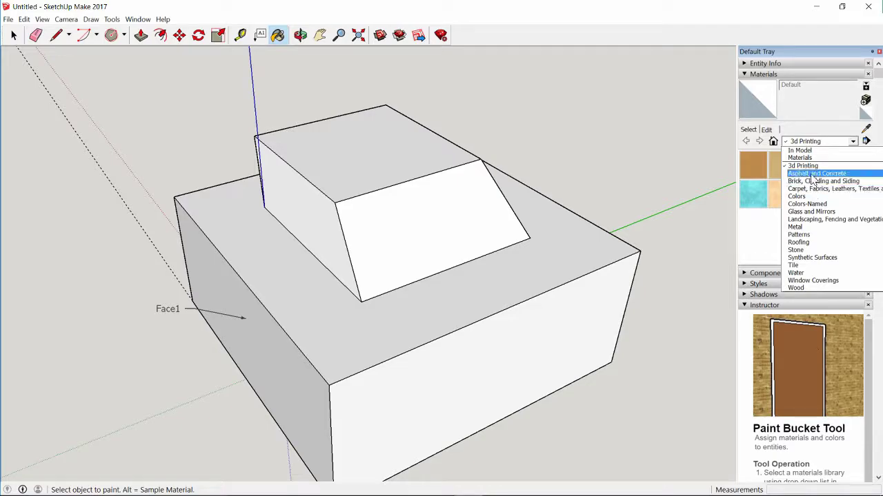
left_click(812, 167)
left_click(813, 167)
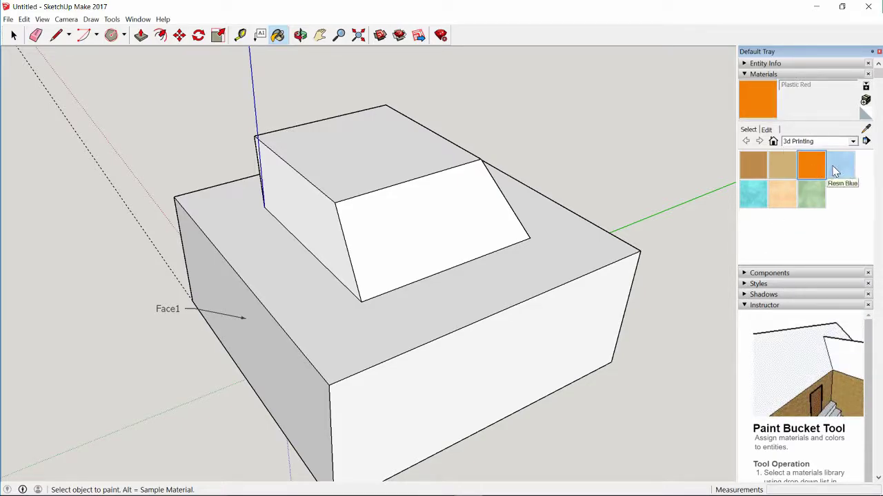
left_click(392, 143)
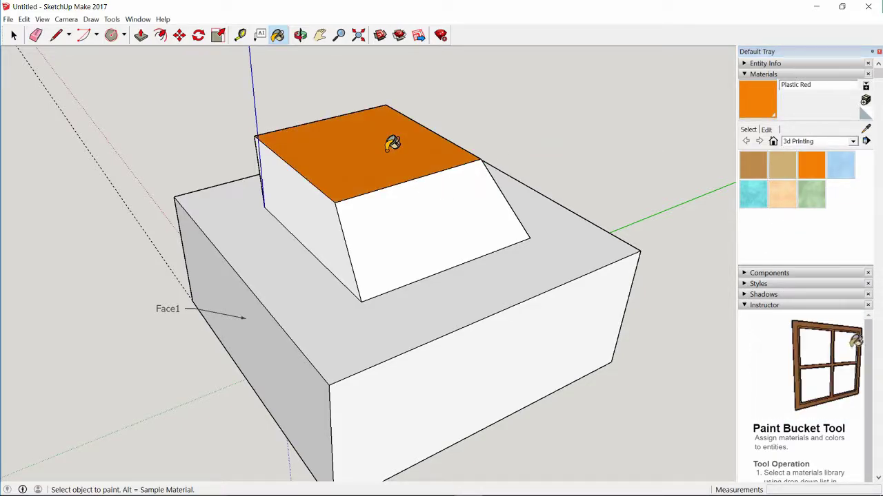
mouse_move(407, 146)
middle_mouse_down()
mouse_move(448, 309)
mouse_move(352, 351)
mouse_move(326, 309)
mouse_move(343, 268)
middle_mouse_up()
key("ctrl+z")
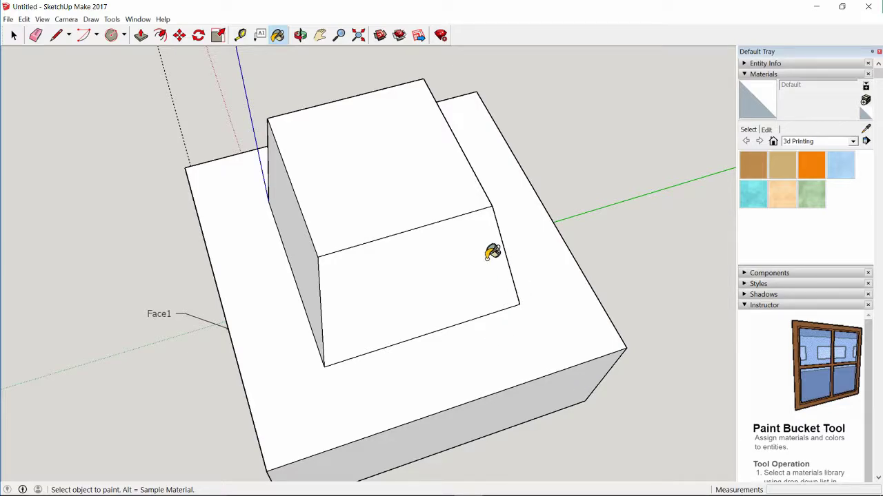
Paint the upper block's top face with Brick Antique 01 from the Brick, Cladding and Siding materials
left_click(848, 142)
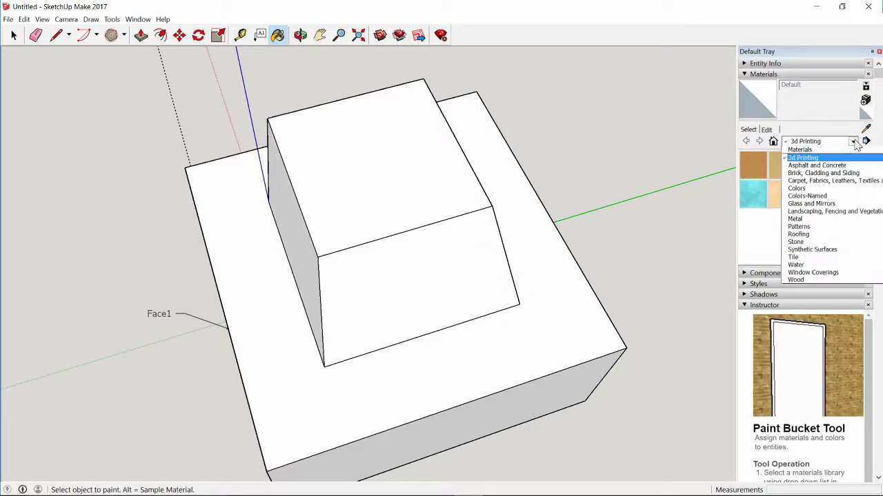
left_click(810, 182)
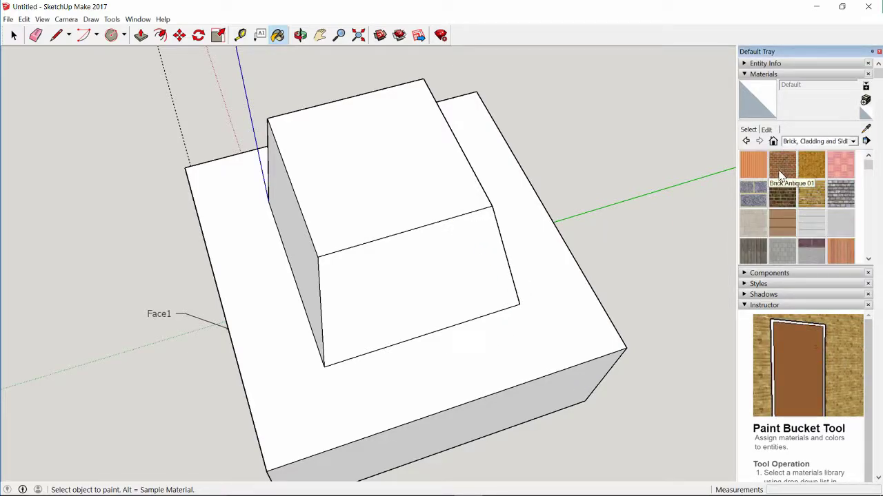
left_click(782, 164)
left_click(416, 150)
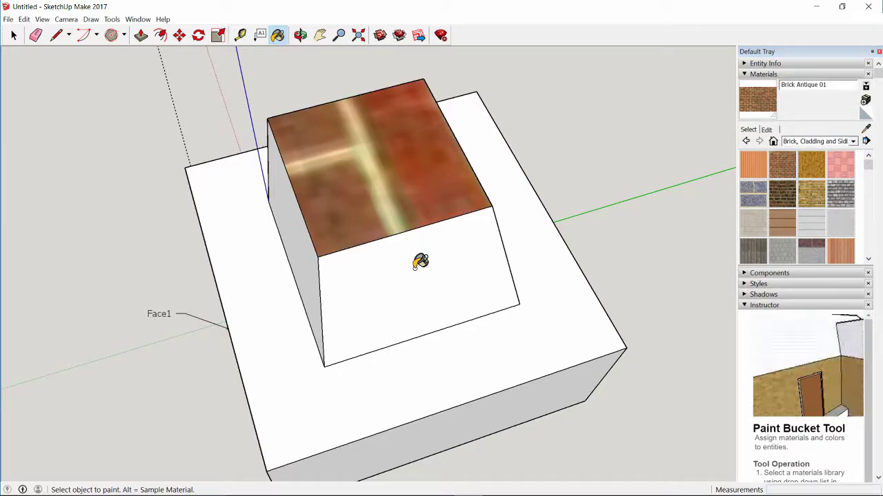
Display the available style collections for the model
left_click(761, 284)
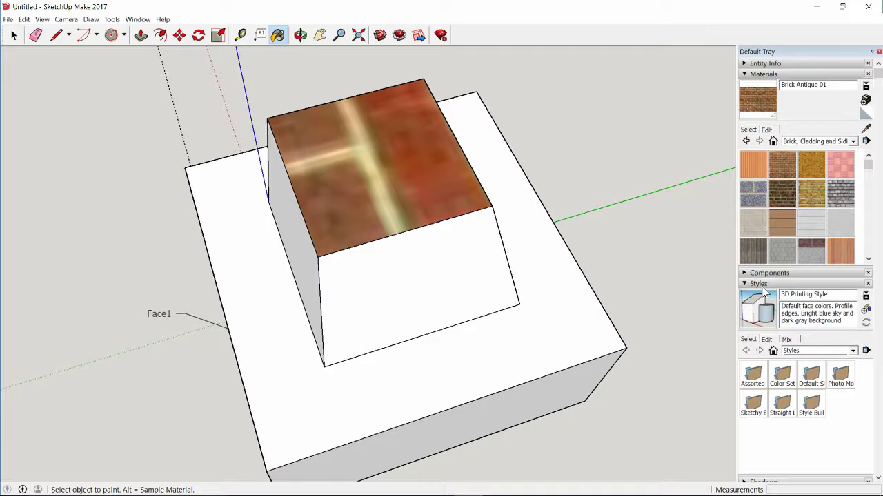
scroll(476, 233, "down", 4)
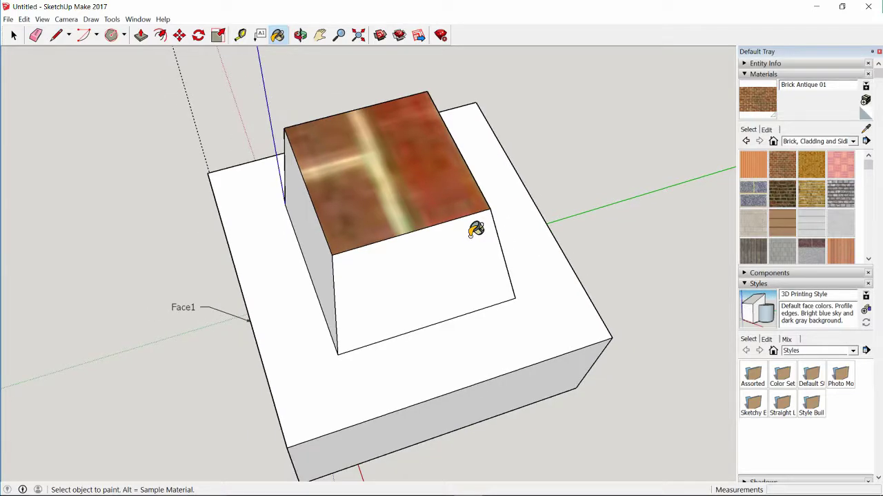
scroll(469, 235, "down", 5)
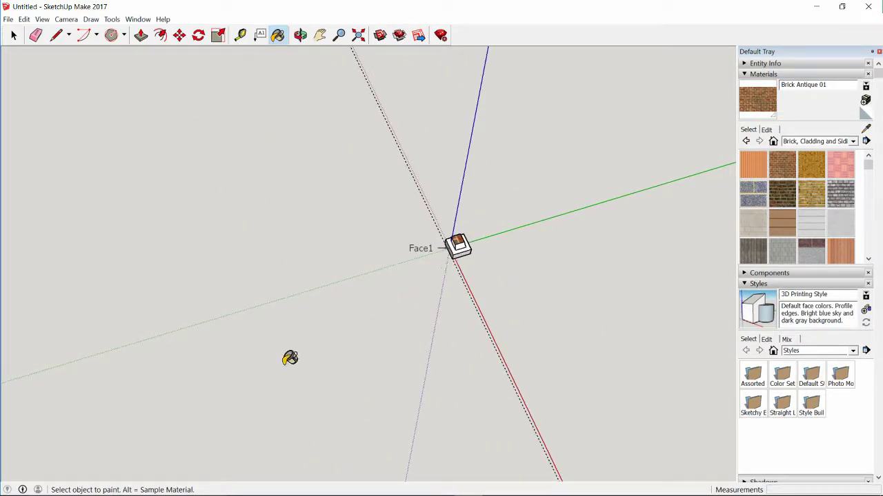
Draw a large ground rectangle about 186 by 136 inches beside the small block
left_click(123, 35)
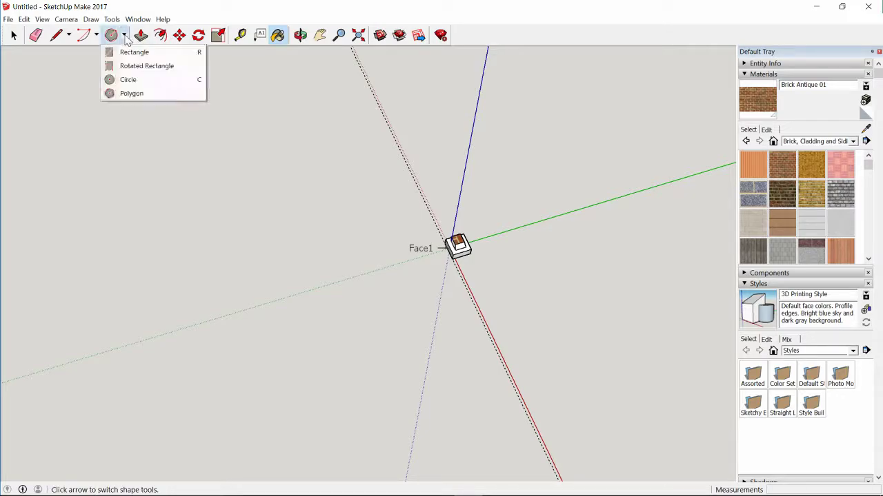
left_click(131, 53)
left_click(91, 157)
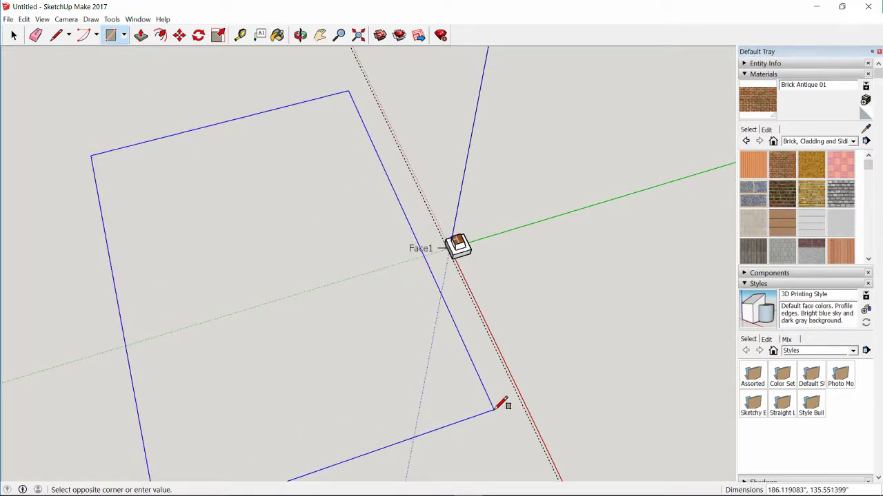
left_click(494, 408)
Paint the large ground rectangle with the Brick Rough Dark material
left_click(277, 35)
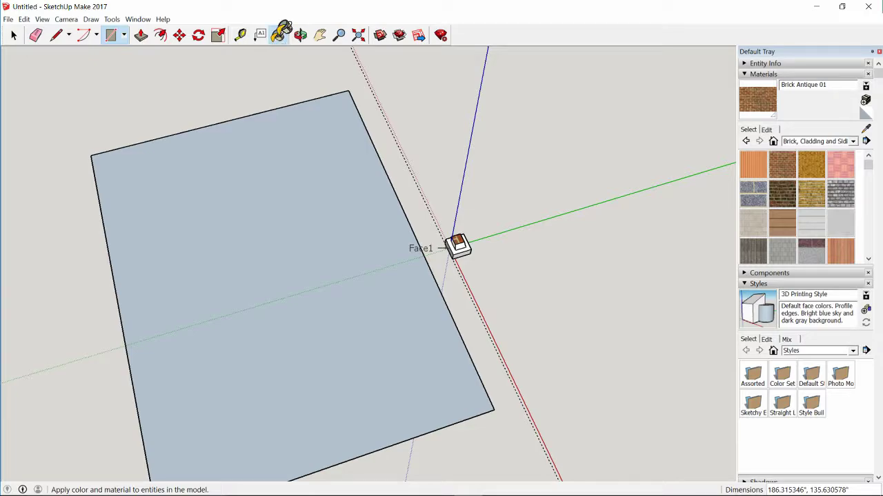
left_click(782, 196)
left_click(317, 272)
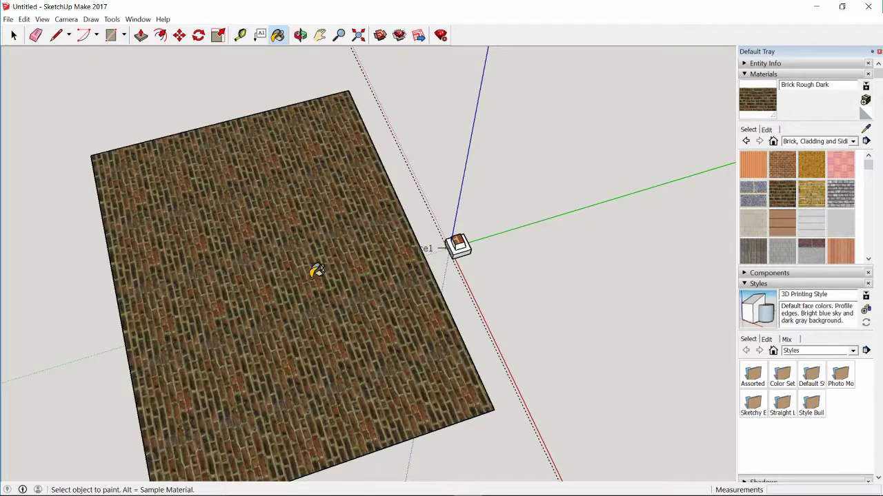
Examine the painted ground rectangle and the small labelled block up close from a steeper viewpoint
mouse_move(451, 154)
middle_mouse_down()
mouse_move(481, 187)
mouse_move(602, 146)
mouse_move(453, 352)
mouse_move(527, 283)
mouse_move(544, 304)
middle_mouse_up()
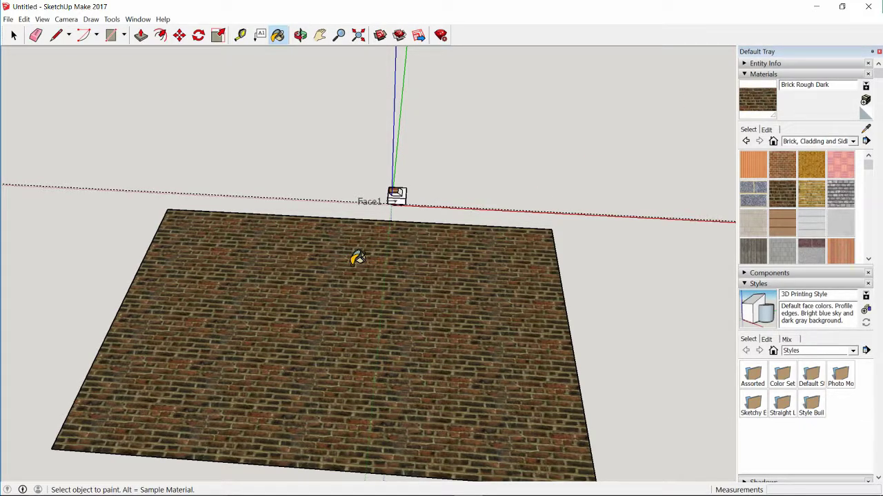
scroll(426, 195, "up", 3)
right_click(347, 187)
left_click(313, 173)
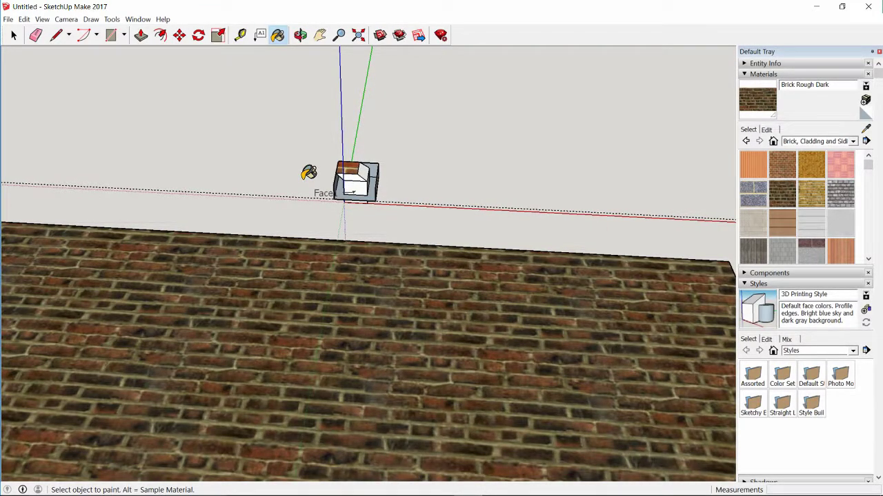
middle_click_drag(316, 174, 360, 211)
scroll(354, 182, "up", 5)
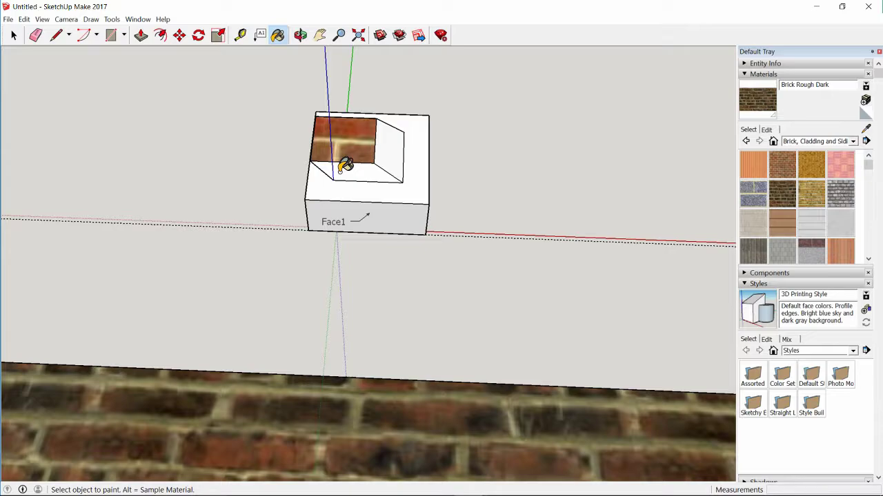
scroll(355, 148, "up", 1)
middle_click_drag(402, 132, 396, 267)
right_click(396, 268)
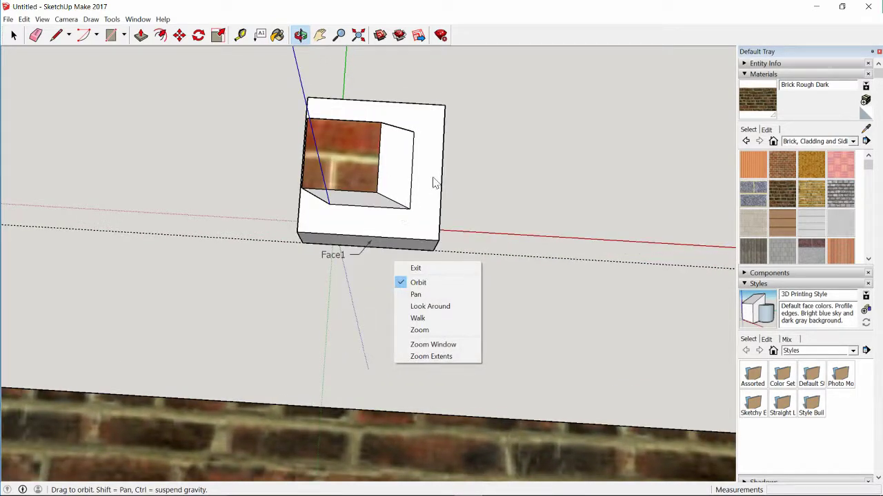
left_click(501, 168)
View the block from several sides with the Orbit tool
left_click_drag(565, 314, 378, 105)
left_click_drag(324, 221, 255, 195)
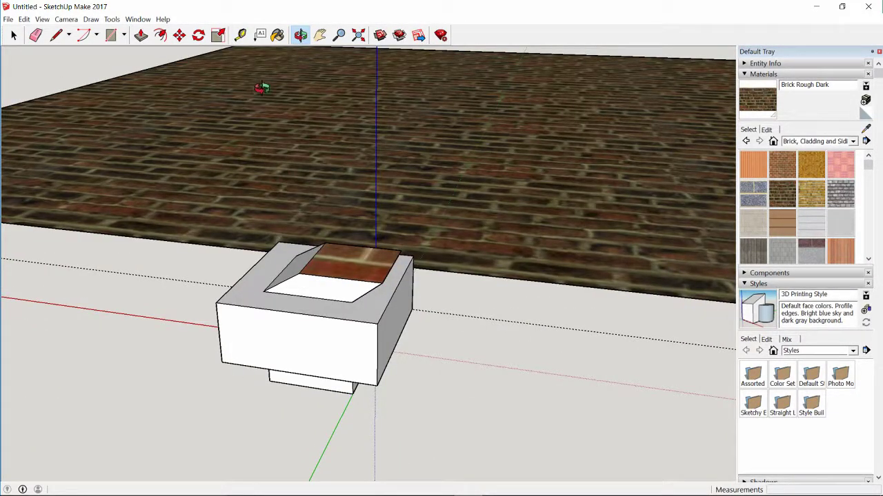
left_click(321, 36)
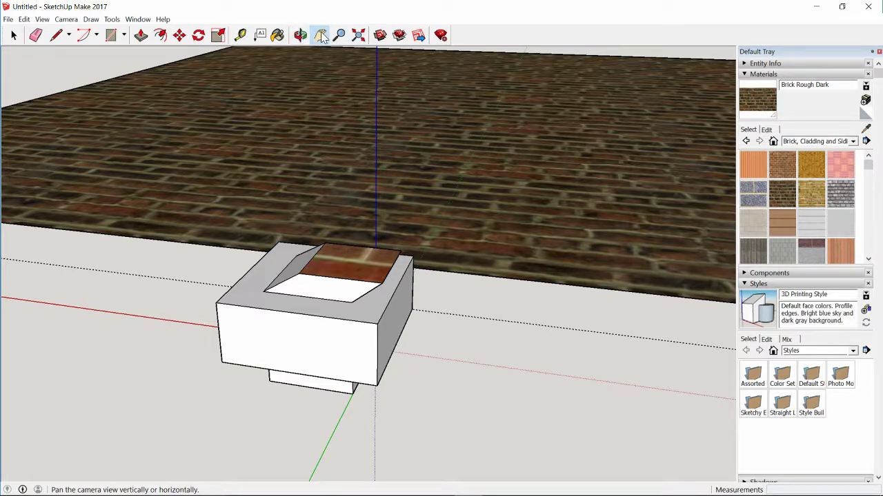
left_click(301, 36)
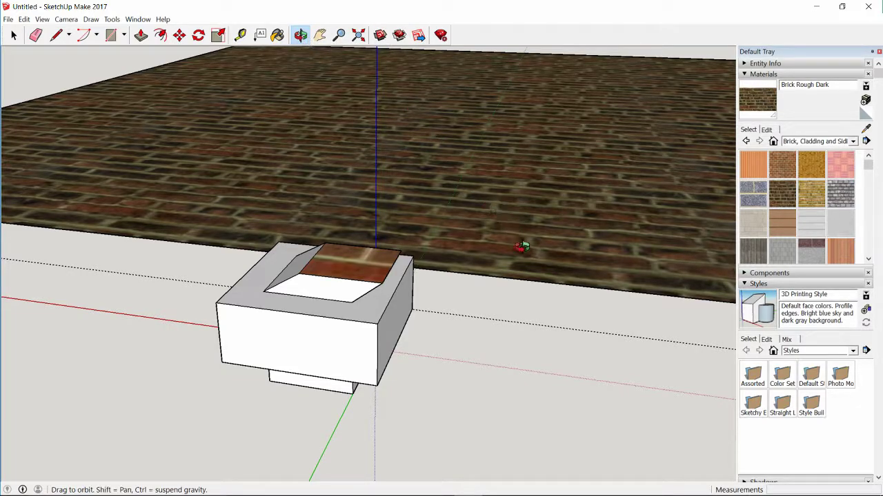
left_click_drag(532, 180, 325, 54)
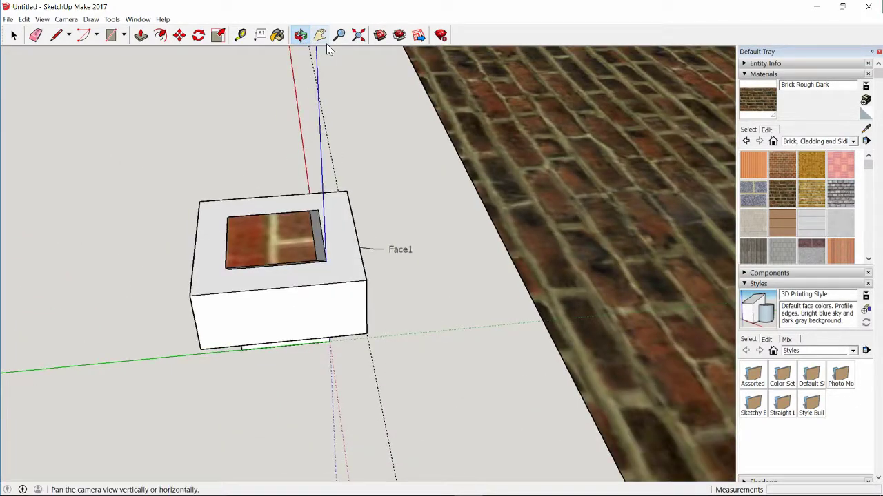
left_click_drag(225, 74, 251, 44)
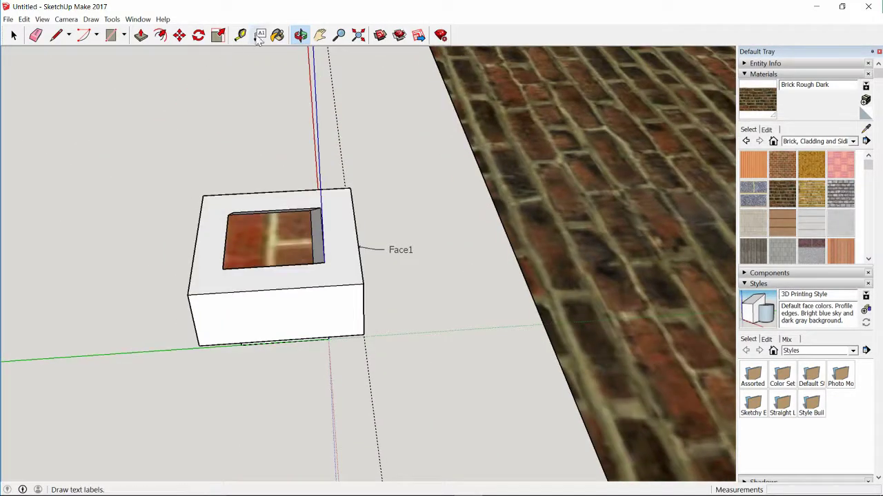
Shift the view around the block with the Pan tool
left_click(319, 35)
left_click_drag(166, 128, 135, 311)
mouse_move(235, 208)
left_mouse_down()
mouse_move(199, 138)
mouse_move(228, 200)
left_mouse_up()
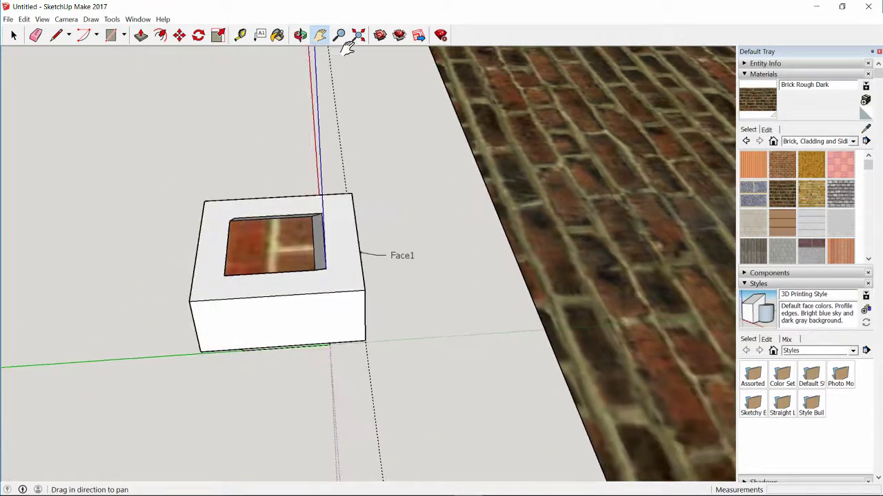
Zoom in on the block with the Zoom tool and fit the whole model in view with Zoom Extents
left_click(340, 35)
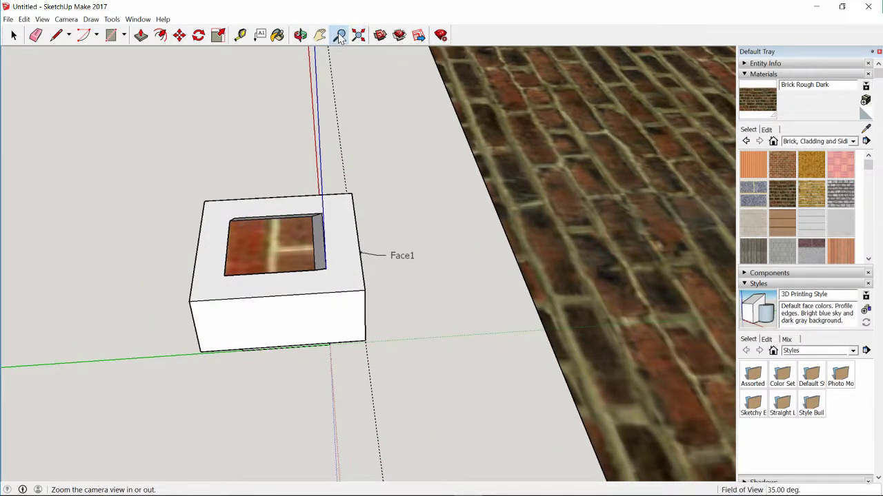
left_click_drag(259, 264, 256, 265)
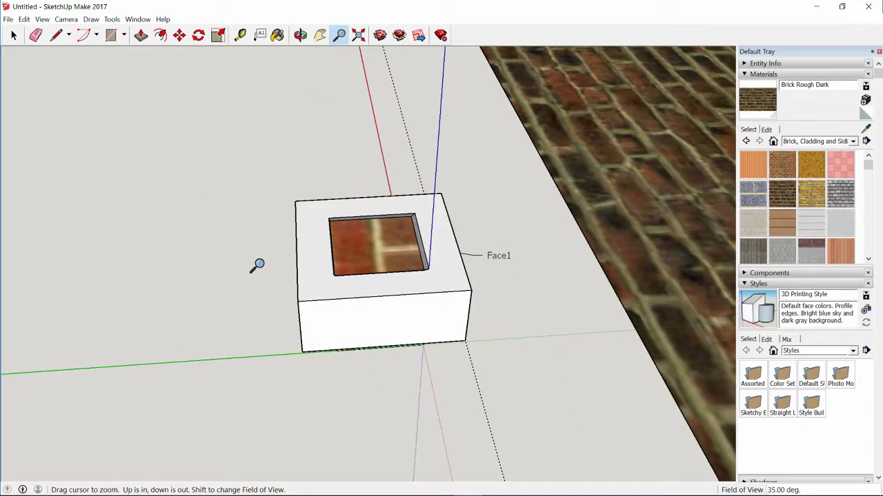
scroll(466, 256, "up", 2)
scroll(276, 115, "up", 2)
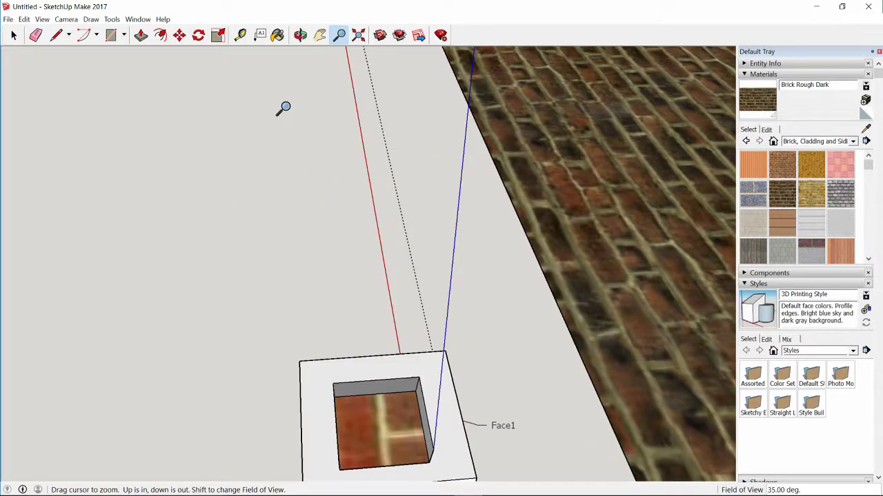
left_click(358, 36)
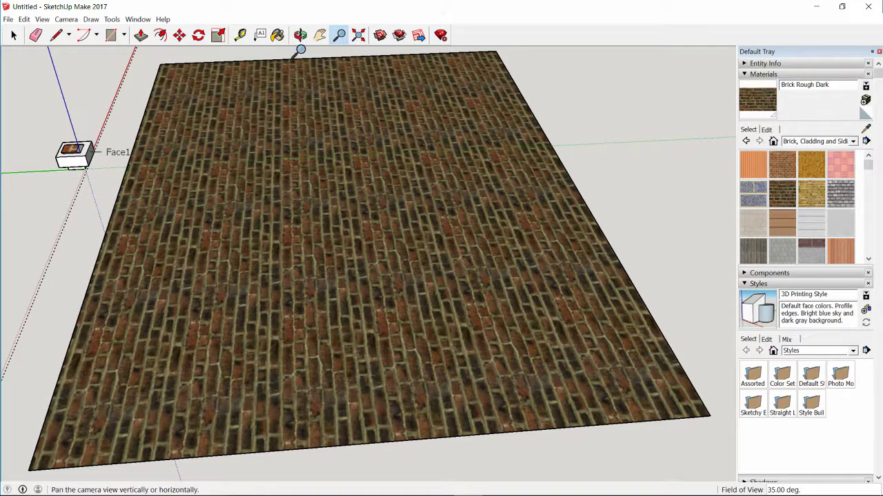
Draw a closed triangle with the Line tool beside the block, with its first edge about 6.8 inches long
scroll(39, 128, "up", 3)
middle_click_drag(43, 178, 436, 103)
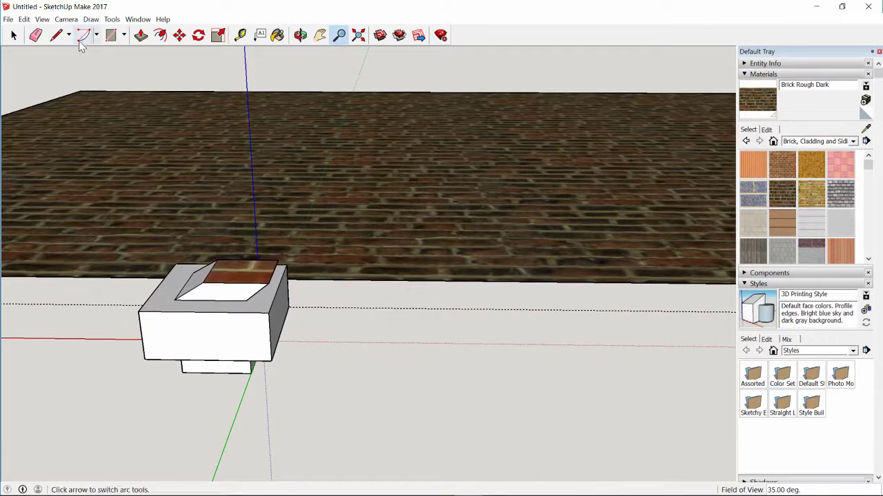
middle_click_drag(398, 385, 393, 306)
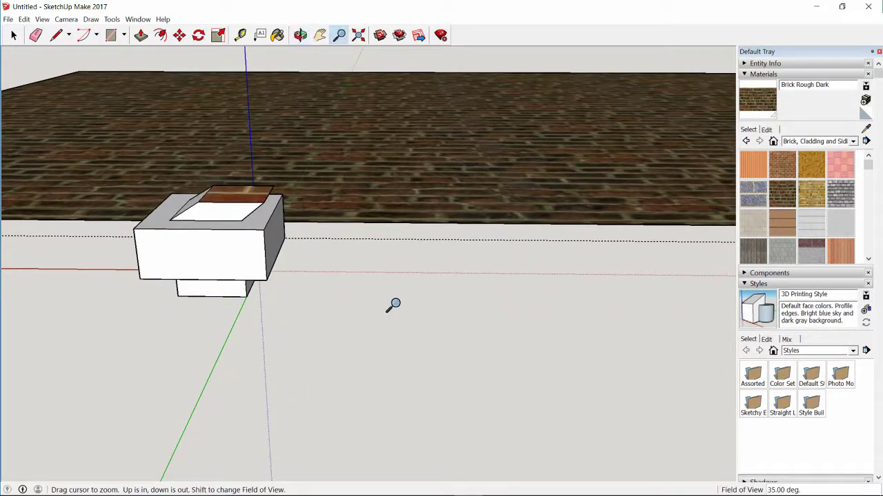
left_click(58, 35)
left_click(336, 326)
left_click(439, 326)
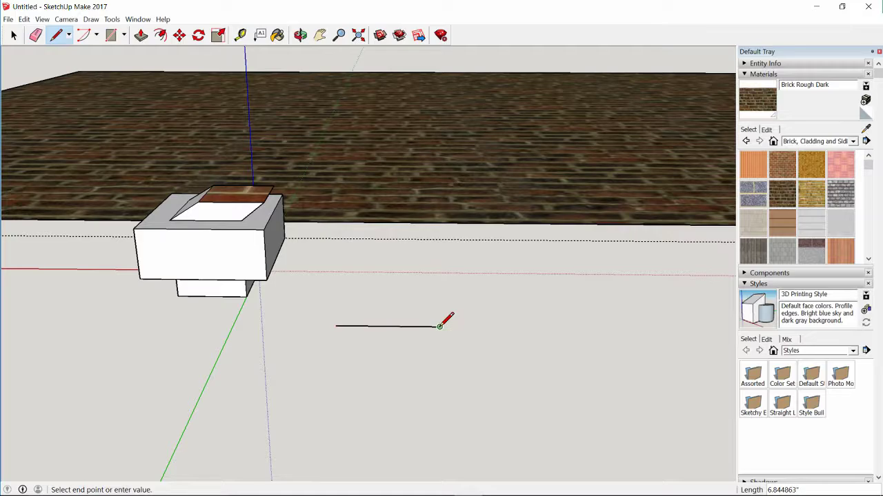
left_click(437, 379)
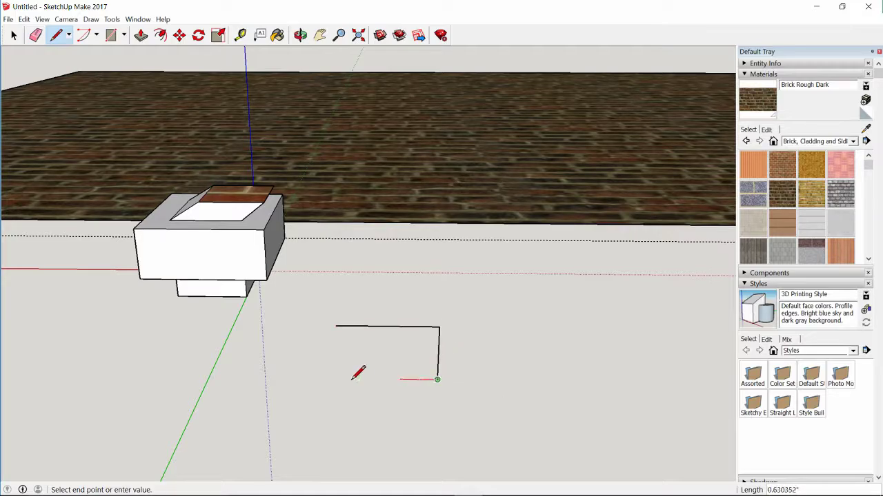
left_click(276, 326)
left_click(336, 326)
Draw a closed curvy outline with the Freehand tool on the ground between the triangle and the brick rectangle
mouse_move(404, 310)
middle_mouse_down()
mouse_move(351, 296)
mouse_move(253, 296)
mouse_move(361, 229)
mouse_move(462, 306)
middle_mouse_up()
left_click(68, 35)
left_click(73, 63)
mouse_move(364, 247)
middle_mouse_down()
mouse_move(343, 471)
mouse_move(132, 374)
mouse_move(435, 313)
middle_mouse_up()
mouse_move(431, 310)
left_mouse_down()
mouse_move(325, 309)
mouse_move(365, 379)
left_mouse_up()
left_click_drag(384, 438, 422, 355)
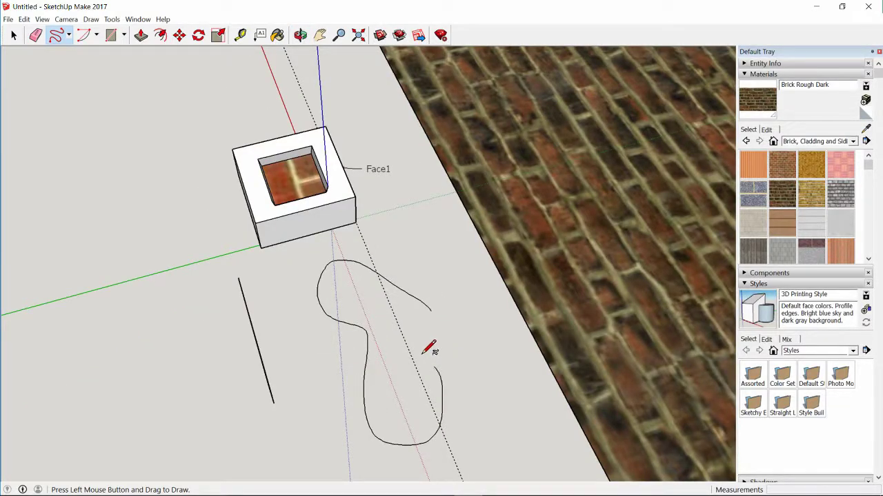
left_click_drag(396, 282, 363, 265)
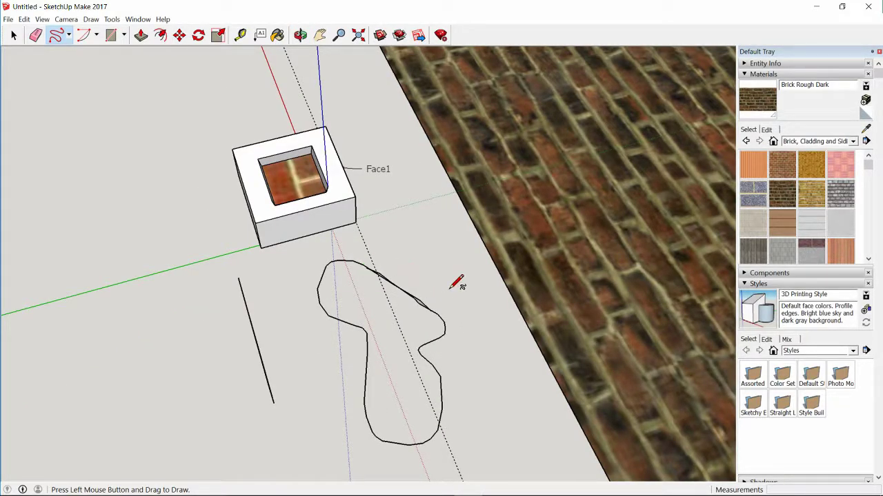
mouse_move(447, 273)
middle_mouse_down()
mouse_move(368, 183)
mouse_move(429, 323)
mouse_move(369, 281)
middle_mouse_up()
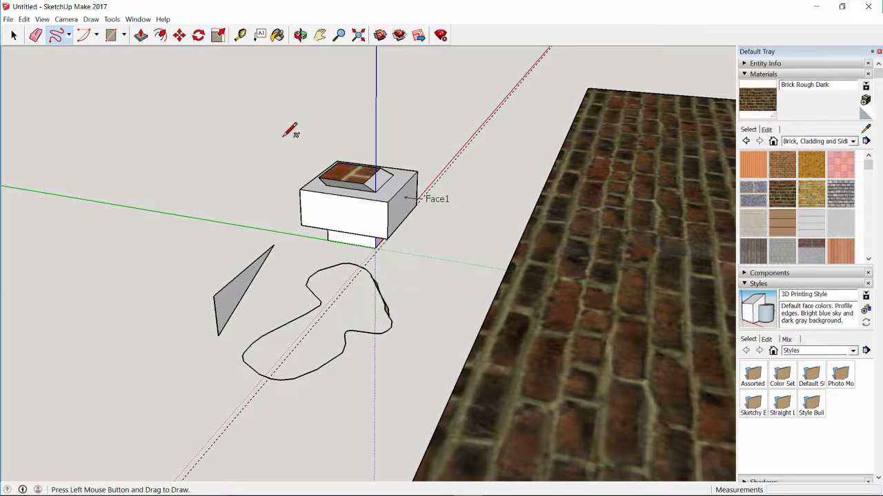
left_click(85, 36)
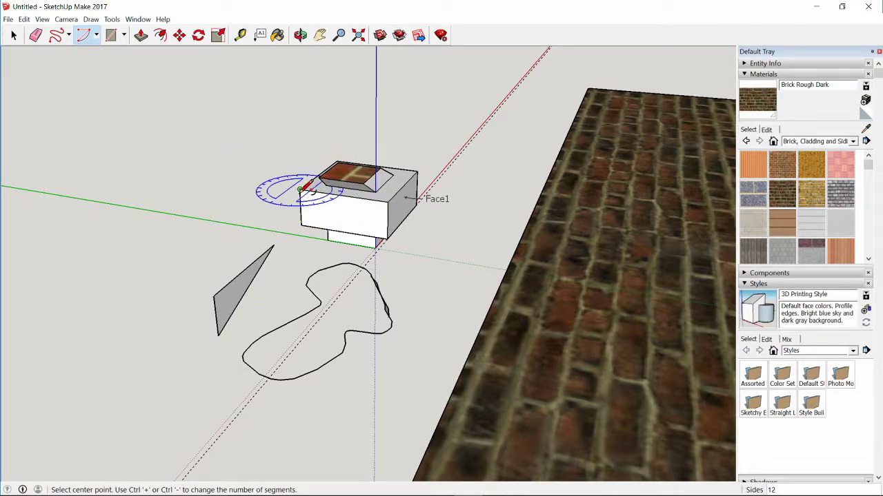
left_click(300, 189)
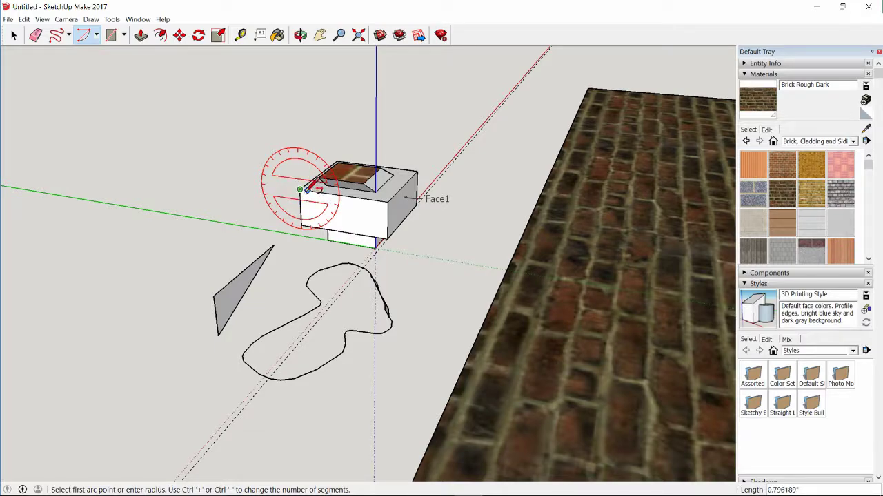
left_click(308, 185)
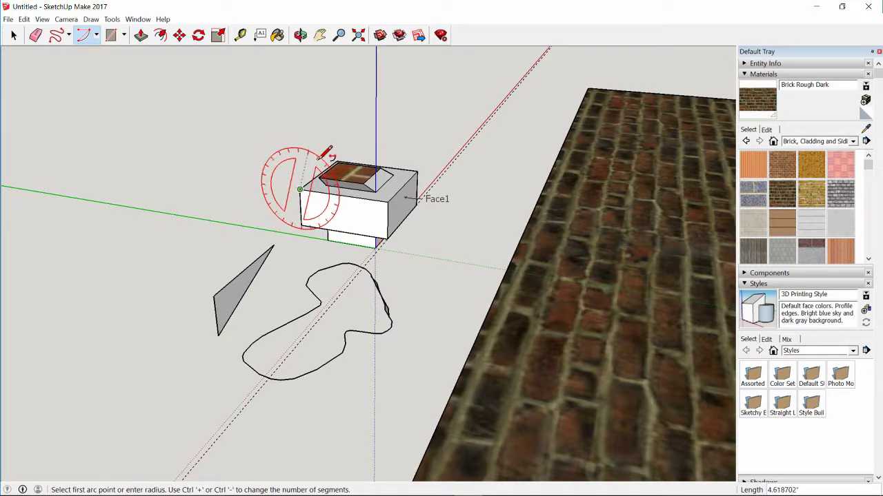
left_click(389, 200)
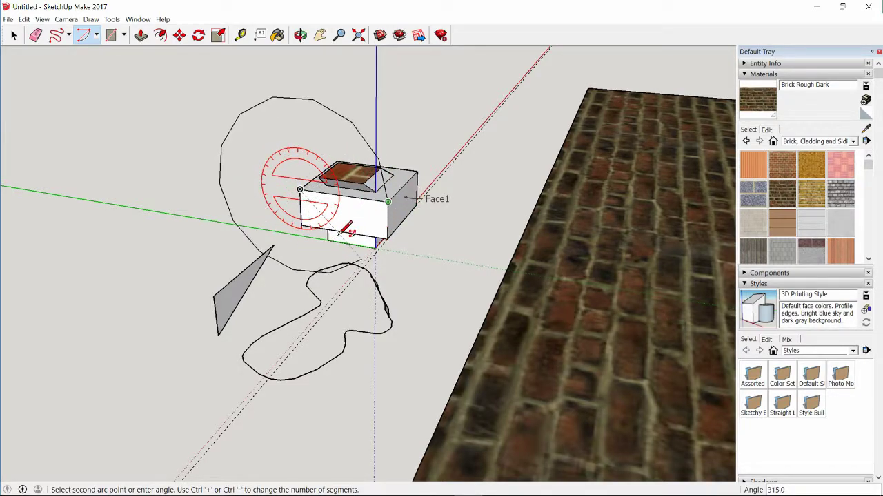
key("Escape")
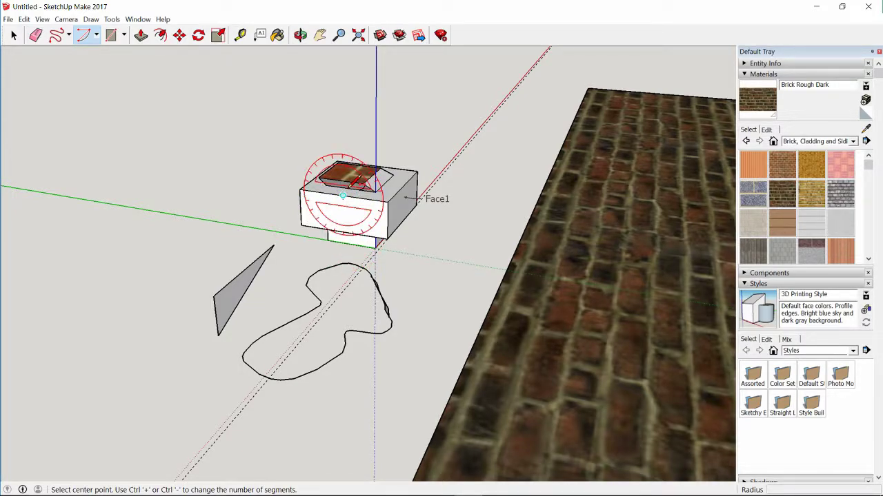
Draw a semicircular arc above the wide block's side face, centred on its top edge's midpoint and spanning corner to corner
left_click(342, 196)
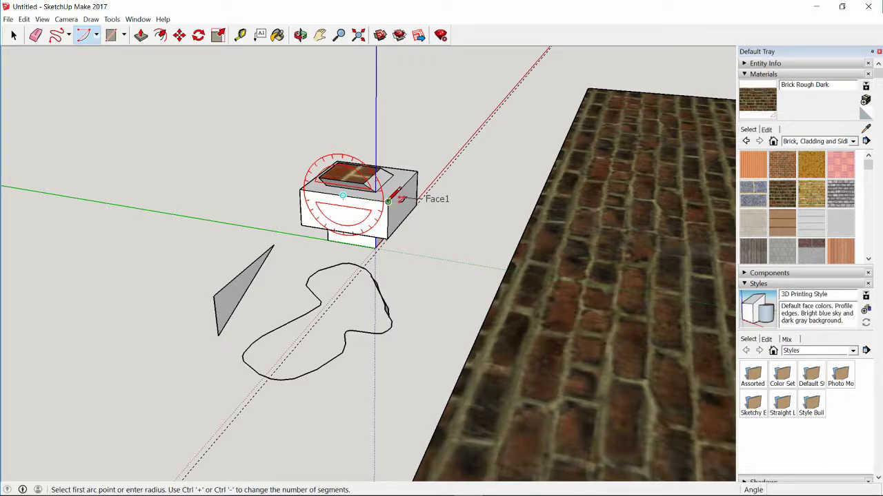
left_click(389, 200)
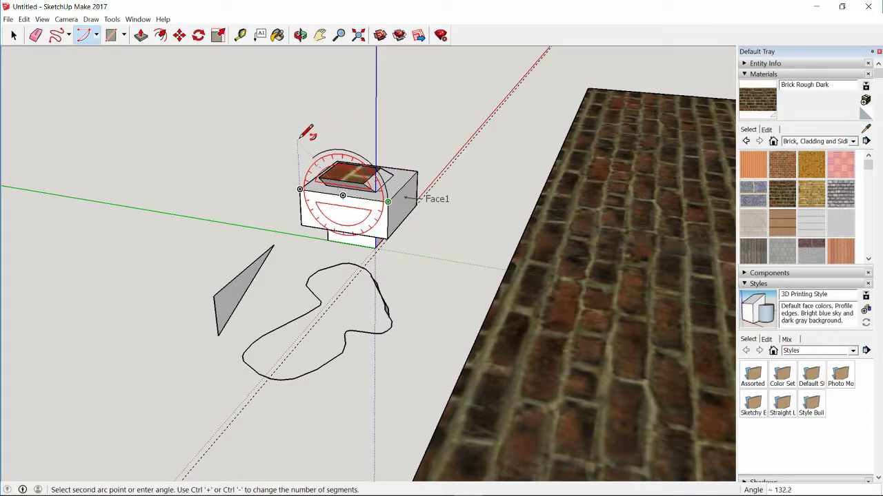
scroll(345, 213, "up", 3)
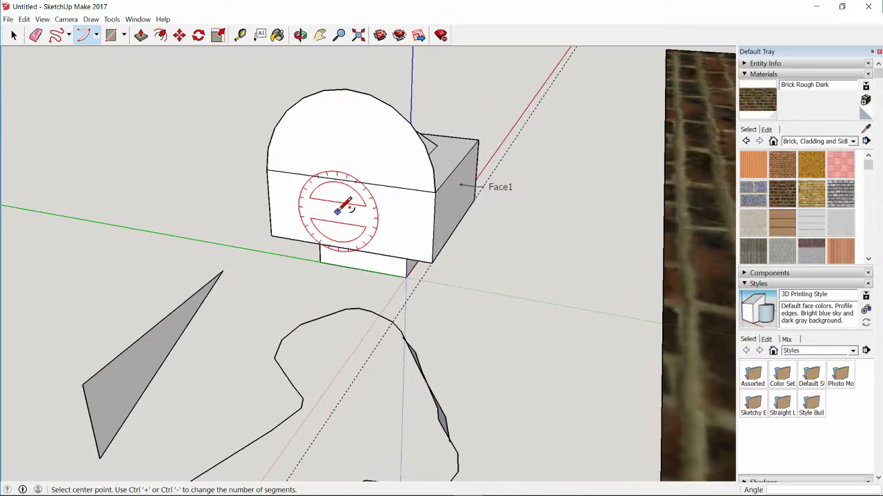
Erase the slanted raised shape with the brick top and its leftover edges from the block's top face
middle_click_drag(423, 148, 226, 108)
middle_click_drag(492, 137, 414, 227)
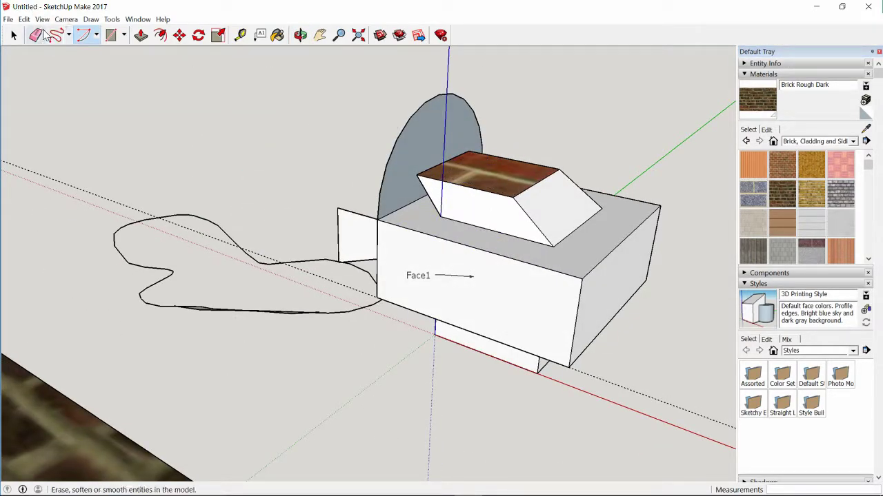
left_click(35, 35)
mouse_move(552, 195)
left_mouse_down()
mouse_move(517, 170)
mouse_move(453, 199)
mouse_move(457, 209)
mouse_move(438, 199)
mouse_move(452, 180)
mouse_move(530, 160)
mouse_move(596, 194)
mouse_move(517, 185)
mouse_move(454, 159)
mouse_move(554, 196)
left_mouse_up()
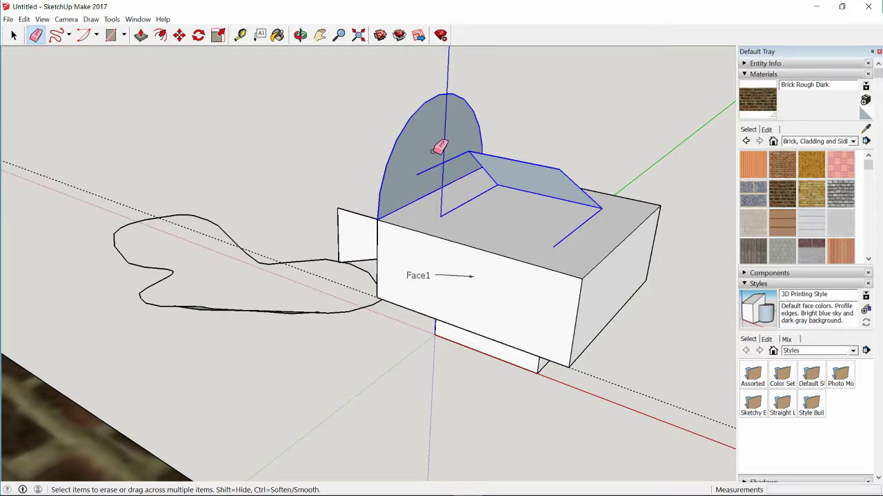
mouse_move(434, 151)
left_mouse_down()
mouse_move(448, 135)
mouse_move(522, 161)
mouse_move(530, 189)
left_mouse_up()
key("Escape")
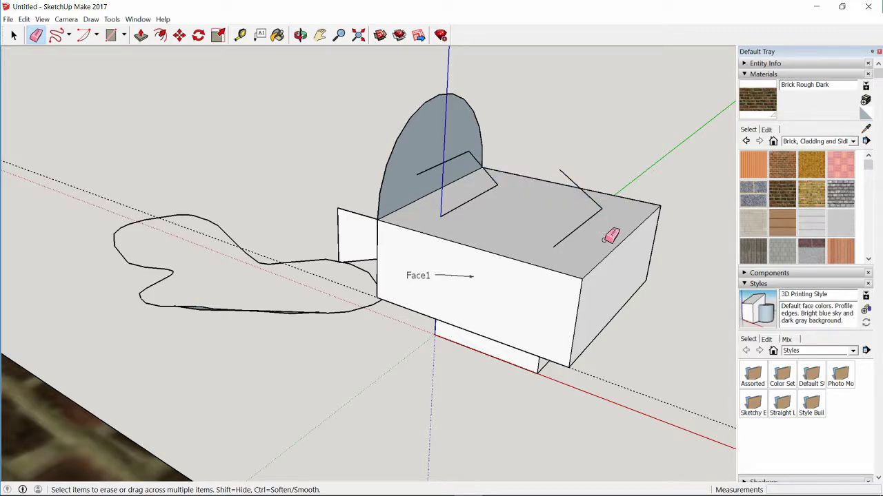
left_click_drag(597, 197, 594, 196)
left_click_drag(490, 192, 502, 171)
Extrude the semicircular face about 8.77 inches across the block's full length with Push/Pull to form a rounded roof
left_click(140, 36)
mouse_move(449, 155)
left_mouse_down()
mouse_move(626, 235)
mouse_move(609, 261)
mouse_move(623, 248)
mouse_move(605, 248)
mouse_move(622, 248)
mouse_move(598, 272)
mouse_move(628, 248)
mouse_move(652, 299)
left_mouse_up()
middle_click_drag(652, 300, 400, 148)
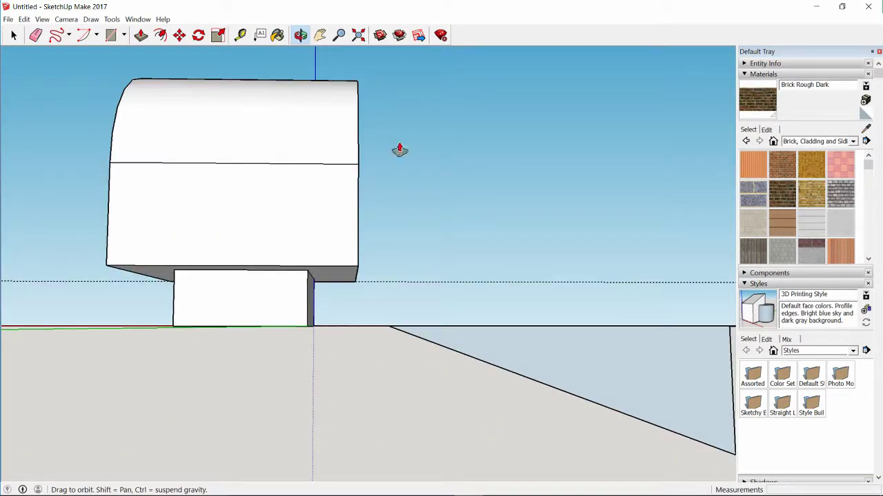
Draw an open arc across the green axis on the empty ground behind the block with the 2 Point Arc tool
left_click(96, 34)
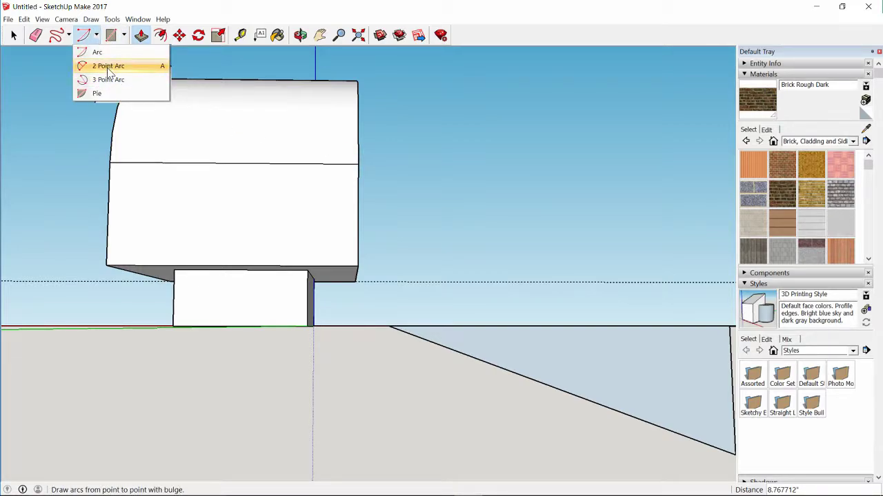
middle_click_drag(118, 60, 256, 420)
middle_click_drag(181, 413, 388, 201)
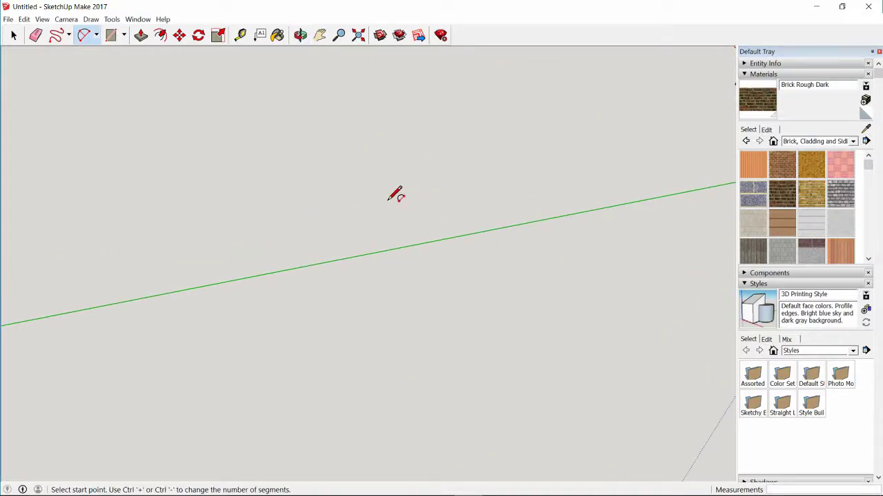
left_click(386, 200)
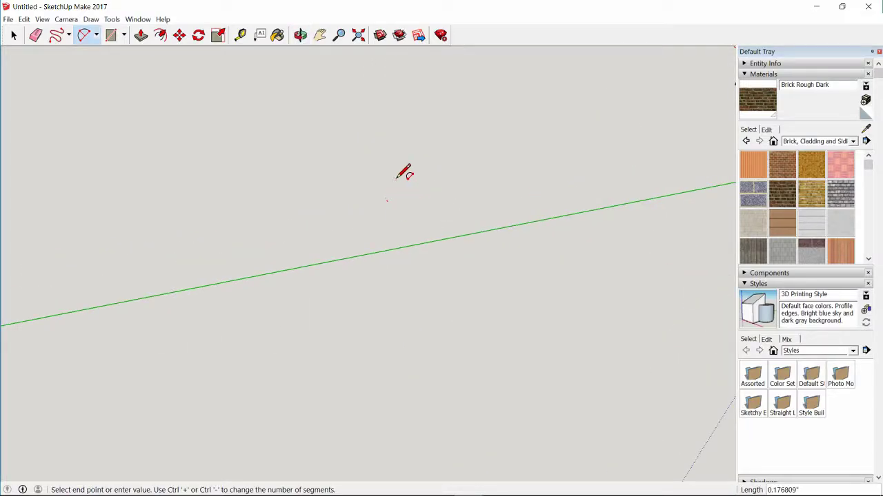
left_click(513, 178)
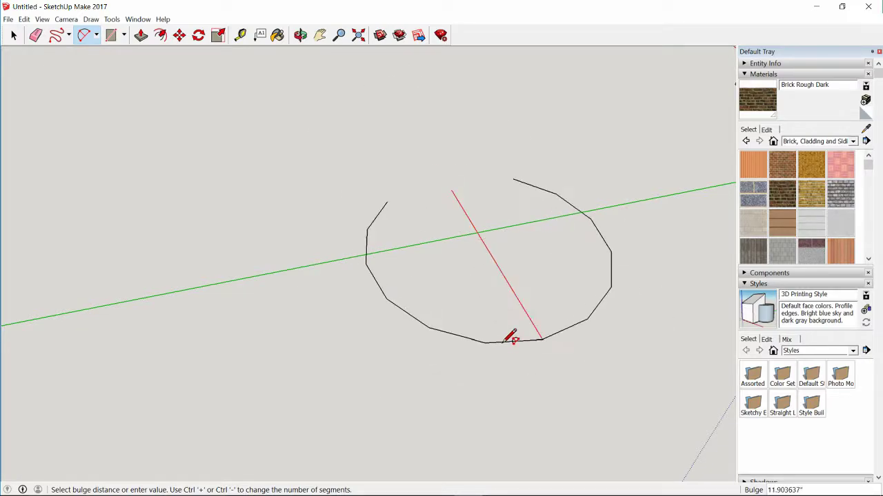
left_click(463, 246)
Draw a larger, nearly closed arc beside the first one with the 3 Point Arc tool
left_click(97, 34)
left_click(103, 78)
left_click(138, 238)
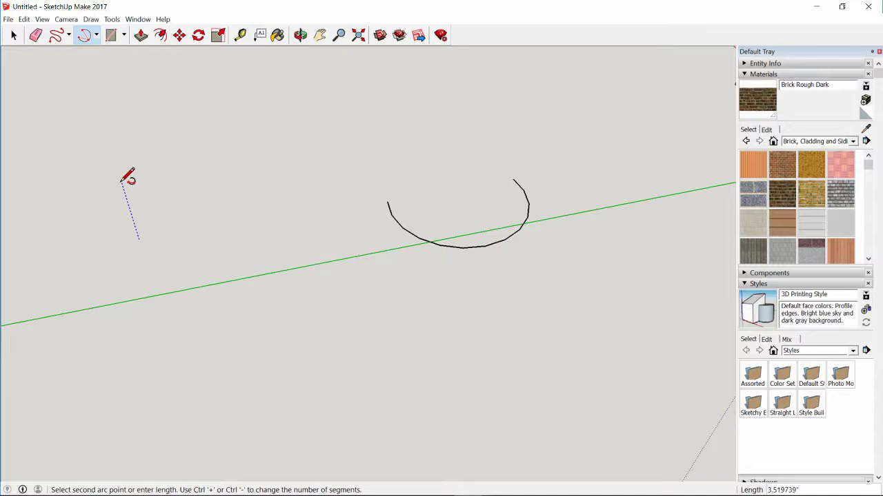
left_click(107, 137)
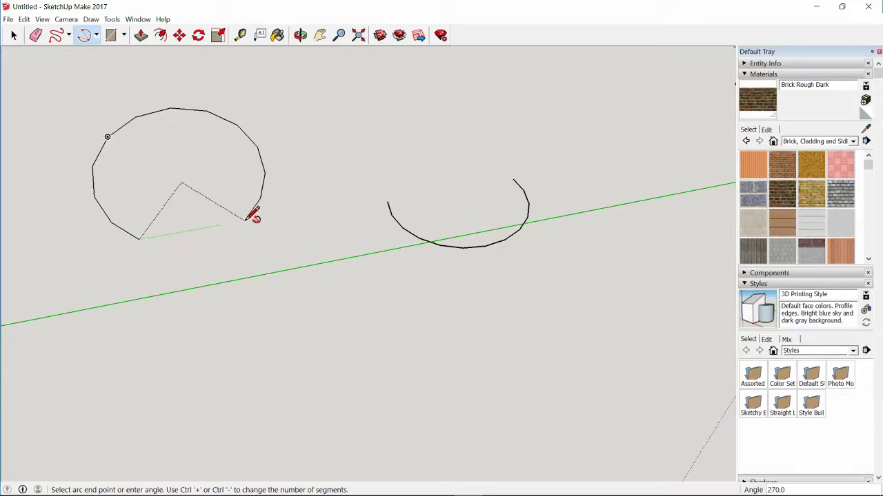
left_click(239, 187)
Draw a large filled pie shape with an open wedge next to the 2-point arc using the Pie tool
middle_click_drag(238, 187, 190, 104)
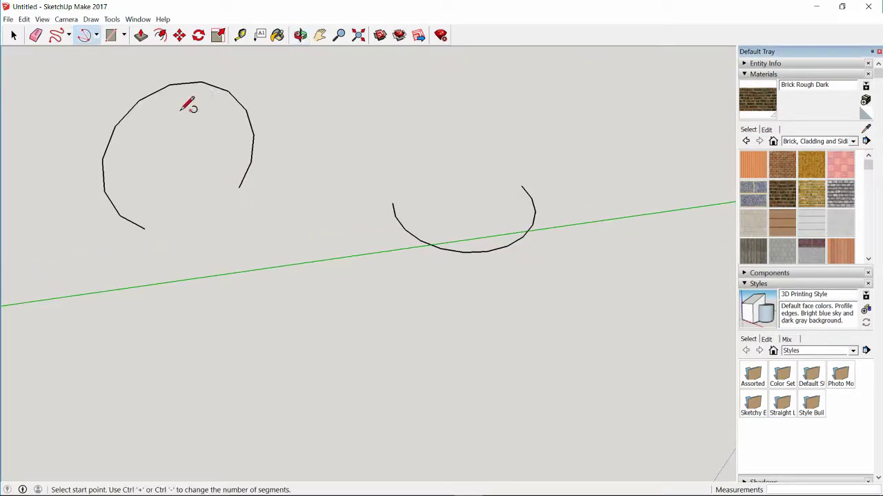
left_click(96, 34)
left_click(109, 95)
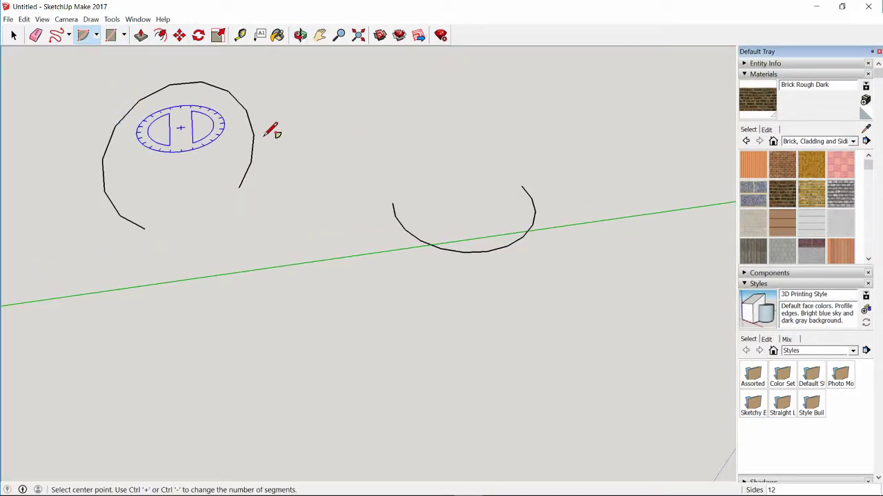
left_click(439, 125)
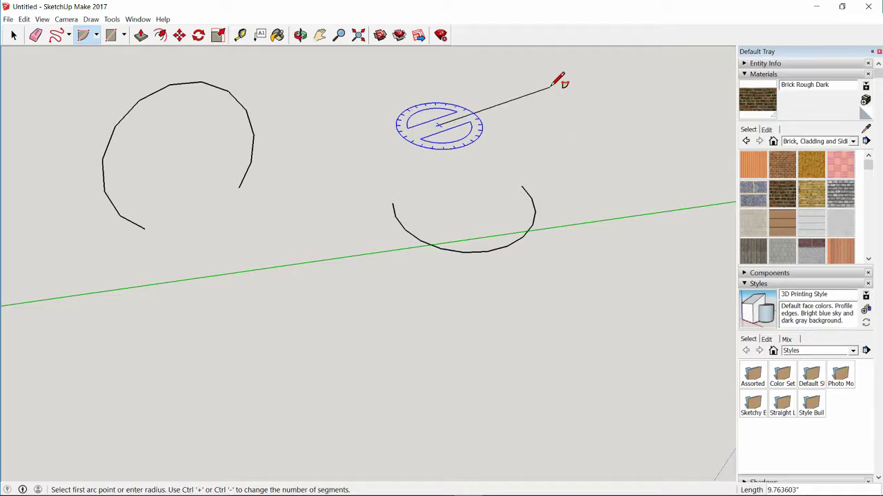
left_click(553, 112)
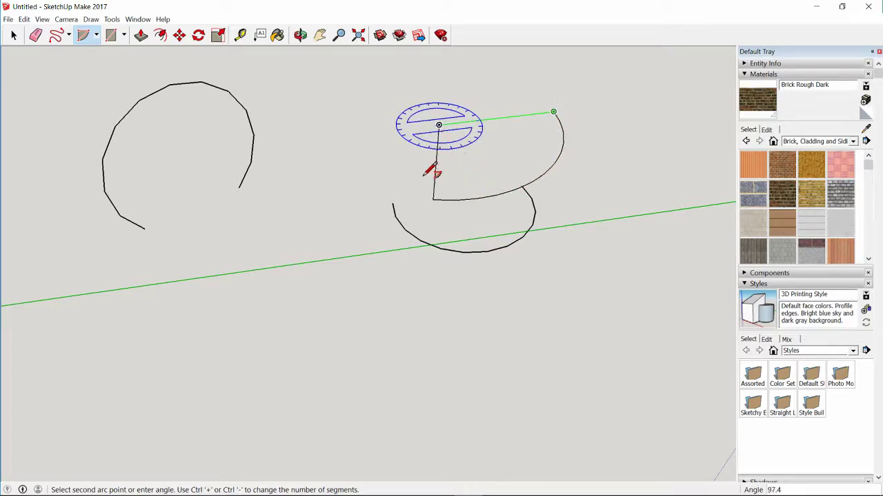
left_click(415, 100)
Practise extending a selection by selecting the arched block's curved roof, front face and end faces together
middle_click_drag(548, 179, 303, 241)
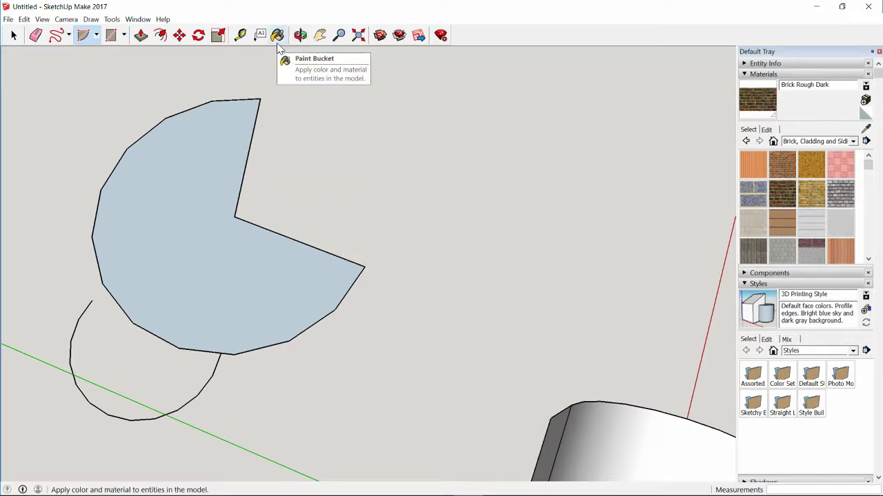
key("space")
left_click(275, 239)
left_click(177, 204, "shift")
left_click(176, 205)
middle_click_drag(347, 218, 250, 259)
middle_click_drag(218, 359, 207, 232)
left_click(90, 191)
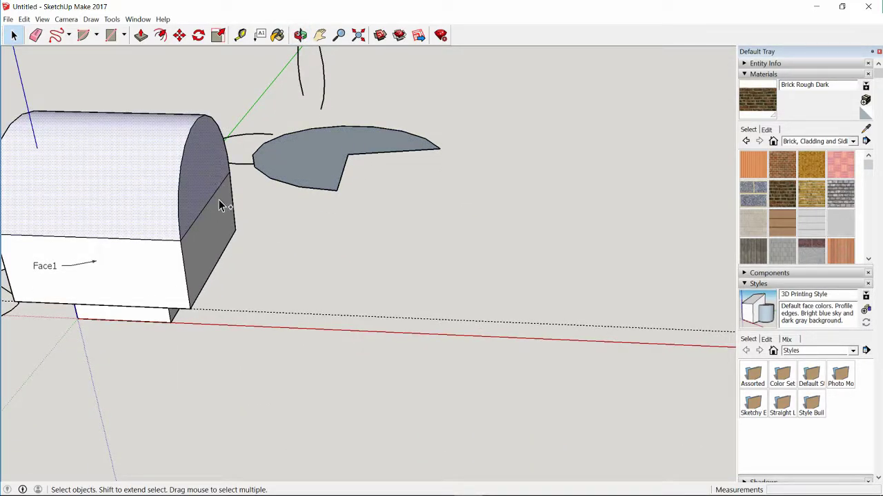
left_click(166, 276, "ctrl")
left_click(190, 256, "ctrl")
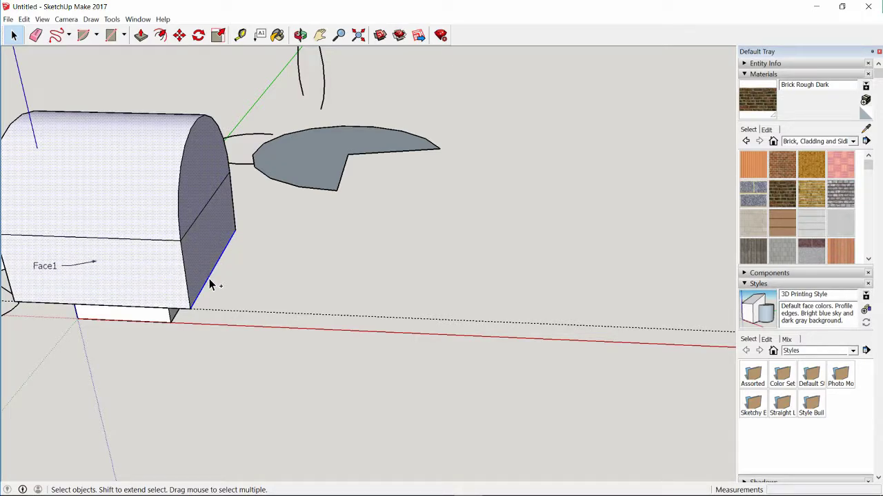
Reselect the arched block's roof, front and end faces together, delete them and undo the deletion
left_click(209, 276)
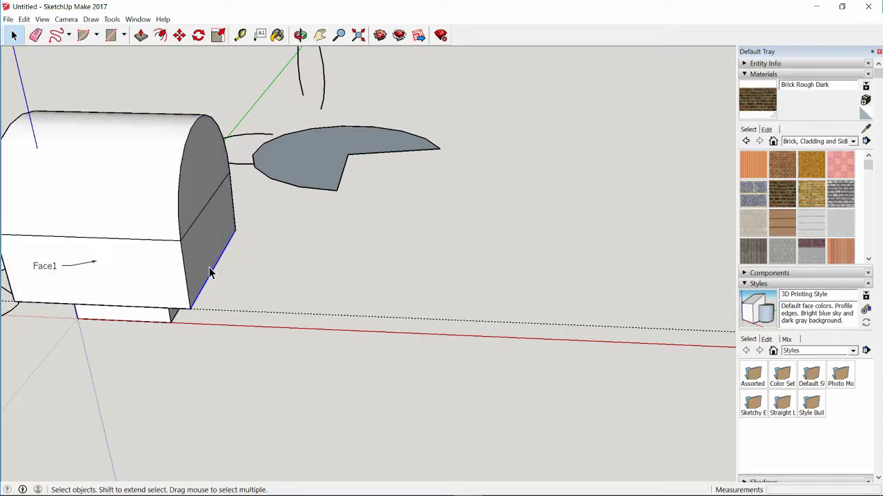
left_click(169, 261, "ctrl")
left_click(158, 209, "ctrl")
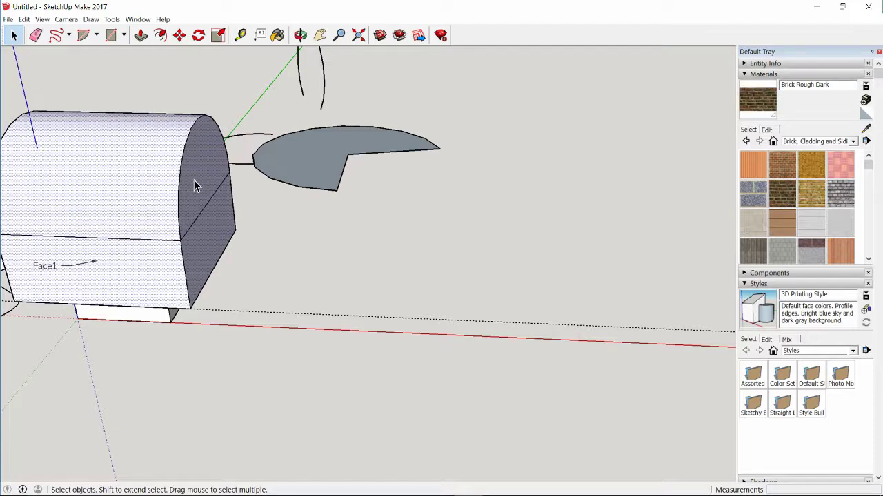
key("Delete")
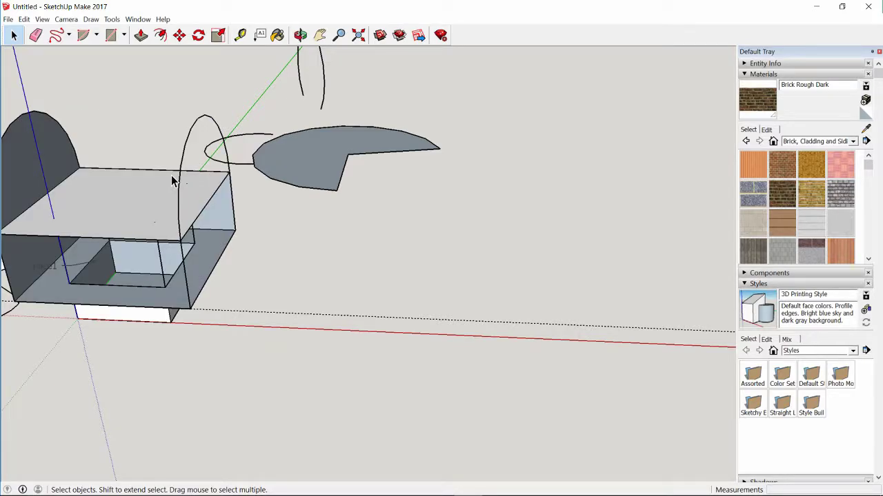
key("ctrl+z")
Open the 3D Warehouse window and close it again
middle_click_drag(425, 219, 206, 310)
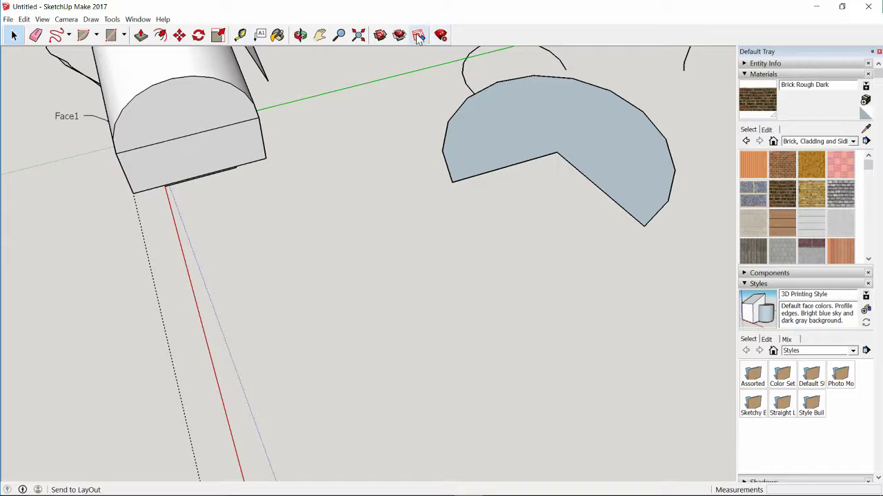
left_click(382, 36)
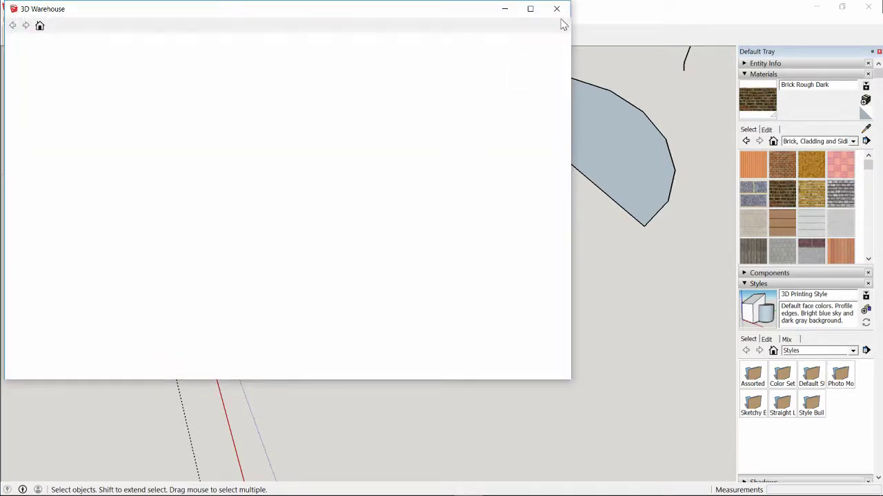
left_click(557, 9)
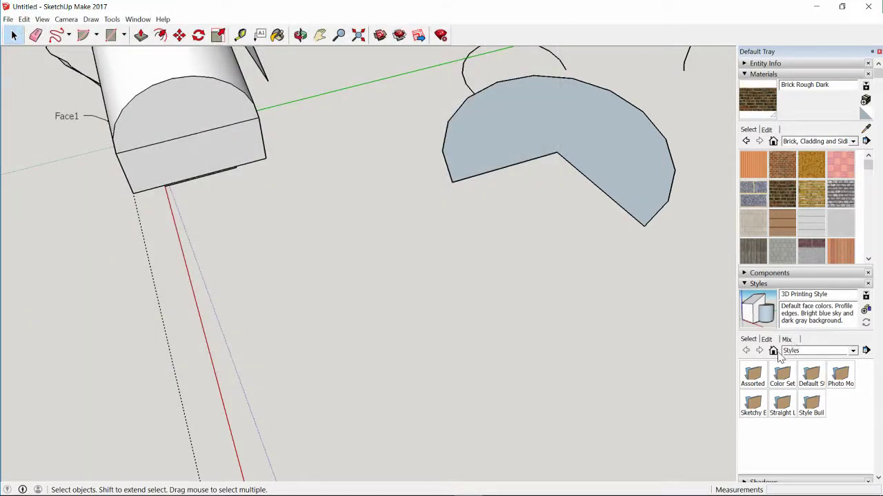
Examine the commands available for the block's lower end face and view the finished model from several sides
right_click(216, 154)
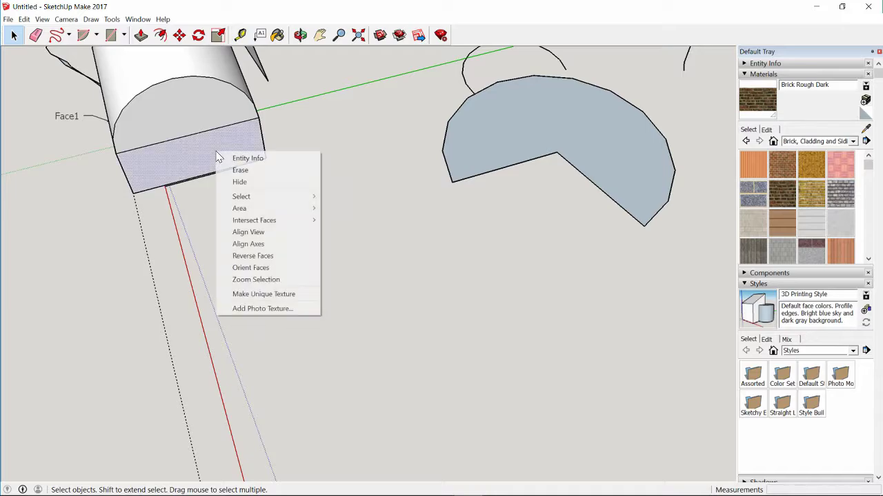
left_click(286, 130)
middle_click_drag(286, 130, 312, 287)
middle_click_drag(193, 268, 494, 138)
middle_click_drag(311, 191, 458, 185)
left_click(373, 374)
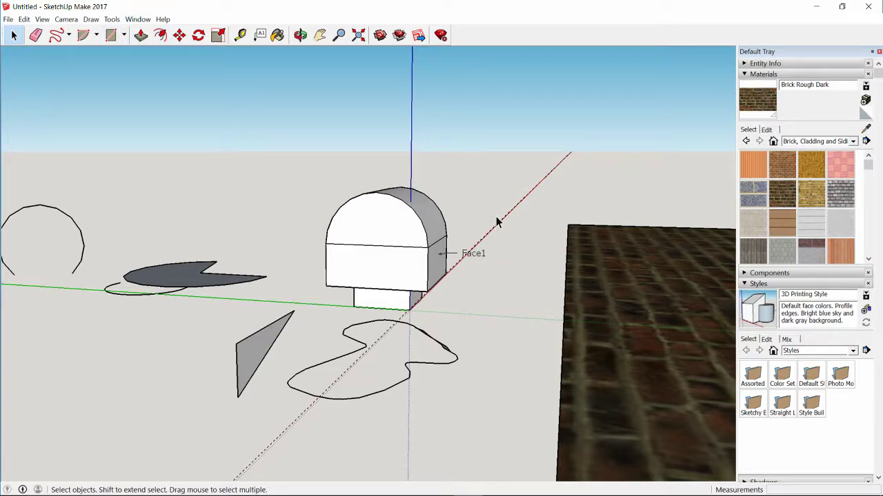
scroll(503, 220, "down", 1)
middle_click_drag(567, 171, 434, 206)
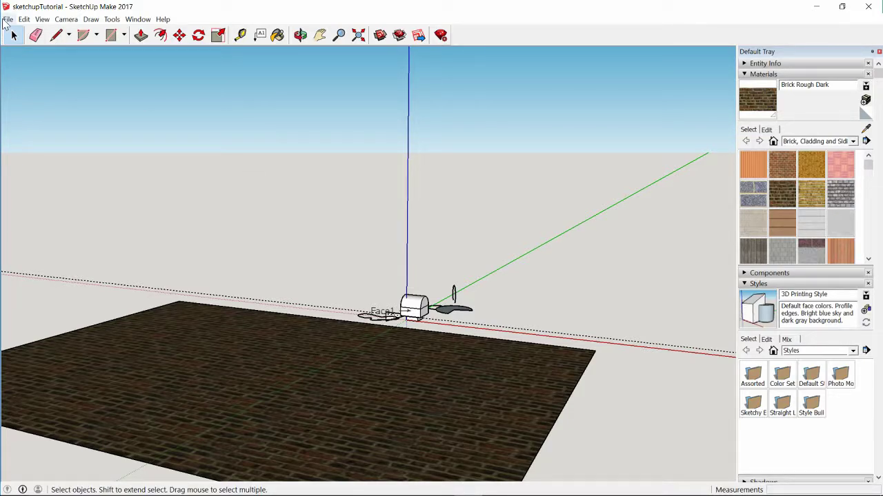
Look at the Desktop folder in the Save As dialog, cancel without saving, and clear any selection in the model
left_click(8, 19)
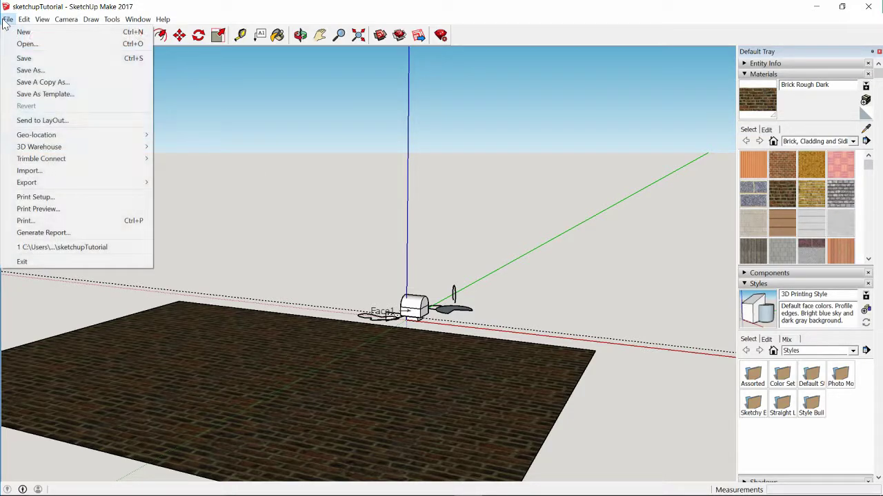
left_click(32, 71)
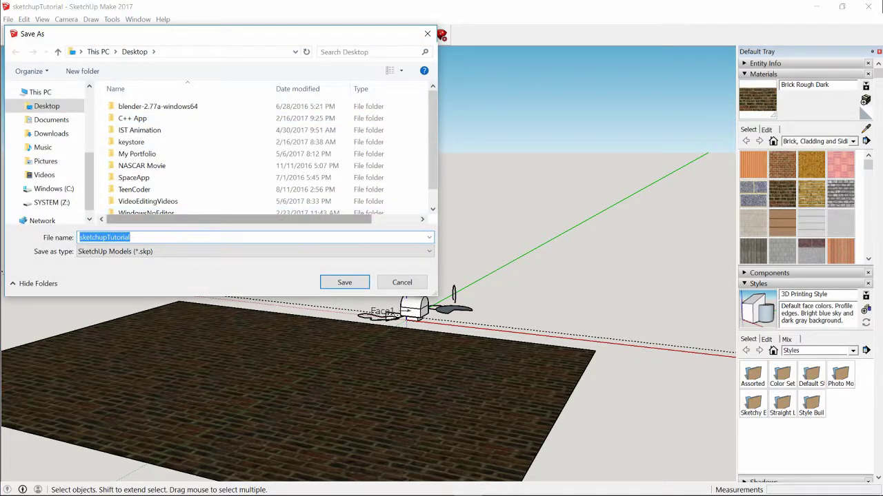
scroll(213, 142, "down", 1)
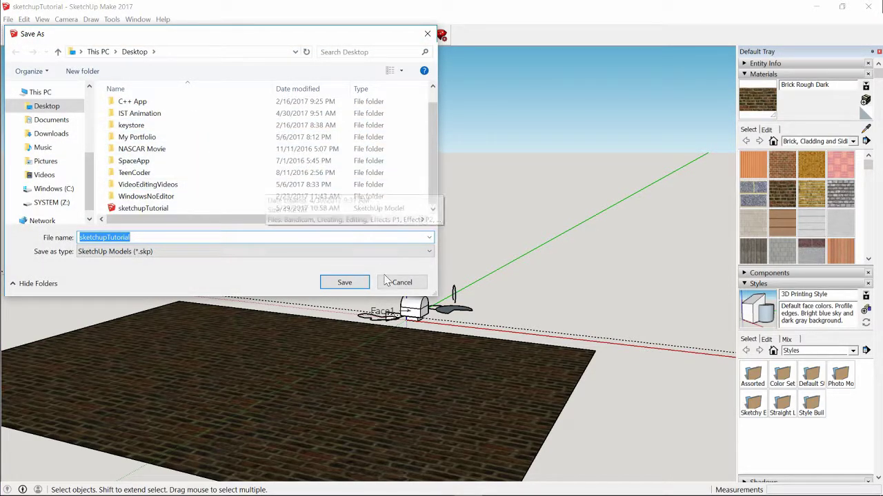
left_click(403, 284)
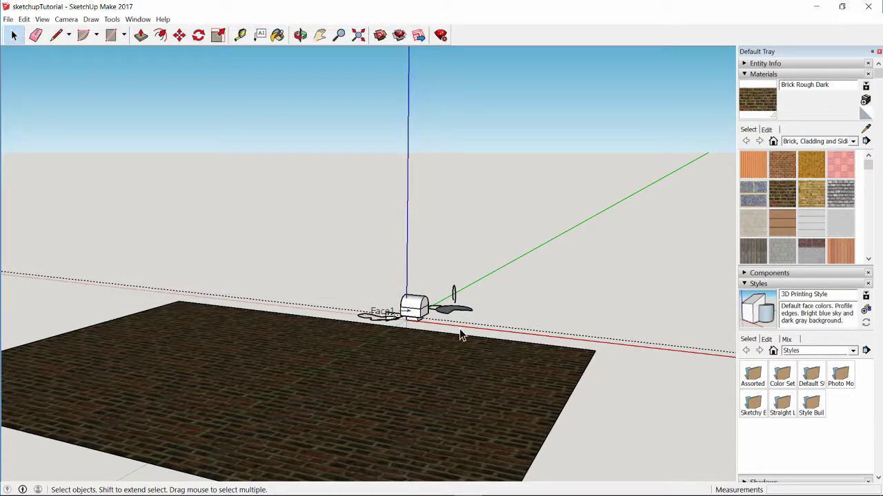
left_click(414, 306)
left_click(327, 258)
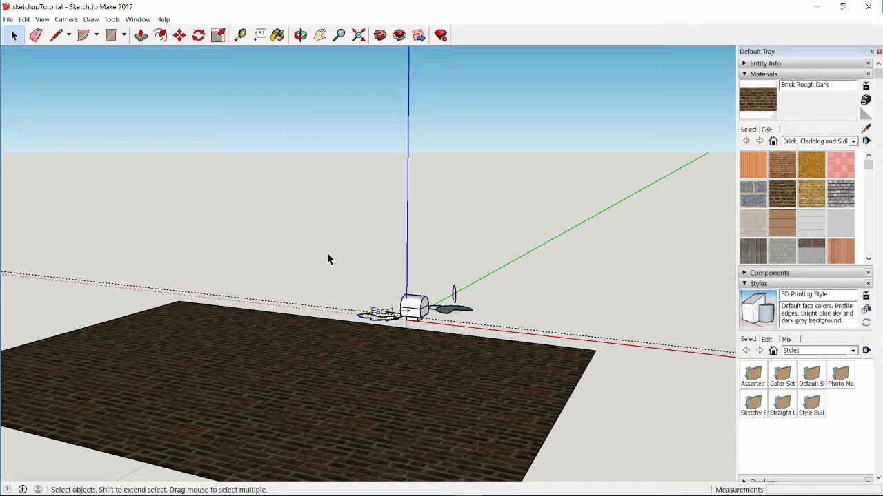
Create a new model and delete the template's Makerbot Replicator 2X build volume and label
left_click(9, 19)
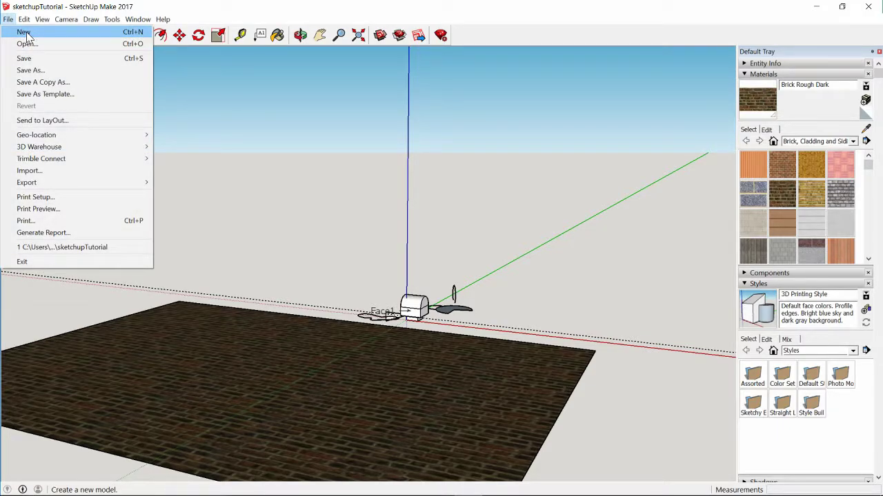
left_click(23, 33)
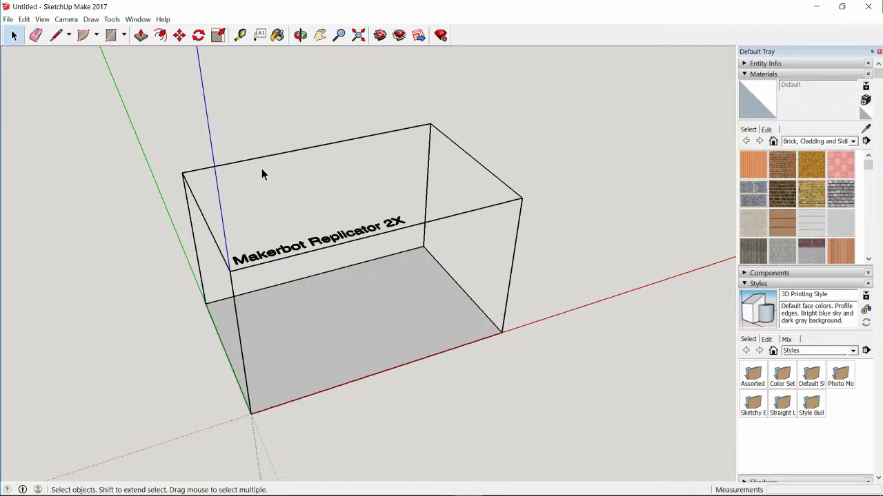
left_click_drag(120, 133, 606, 402)
left_click_drag(291, 141, 477, 418)
left_click_drag(127, 139, 651, 435)
key("Delete")
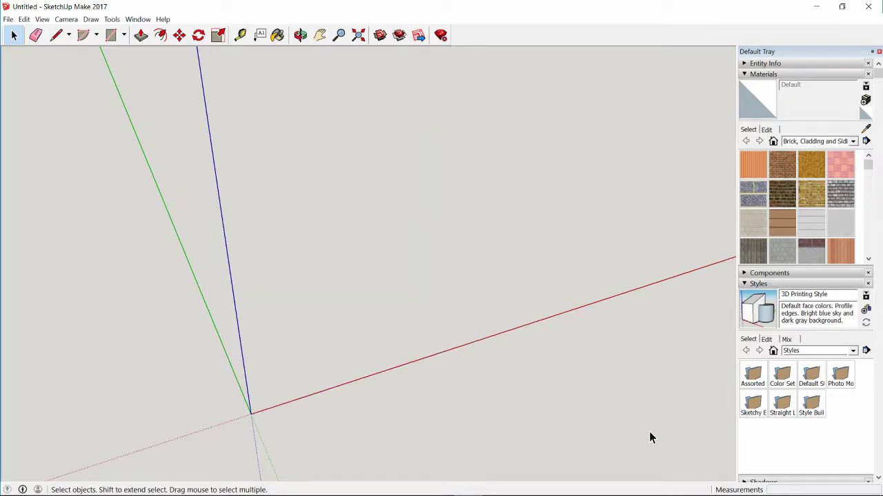
middle_click_drag(578, 245, 509, 191)
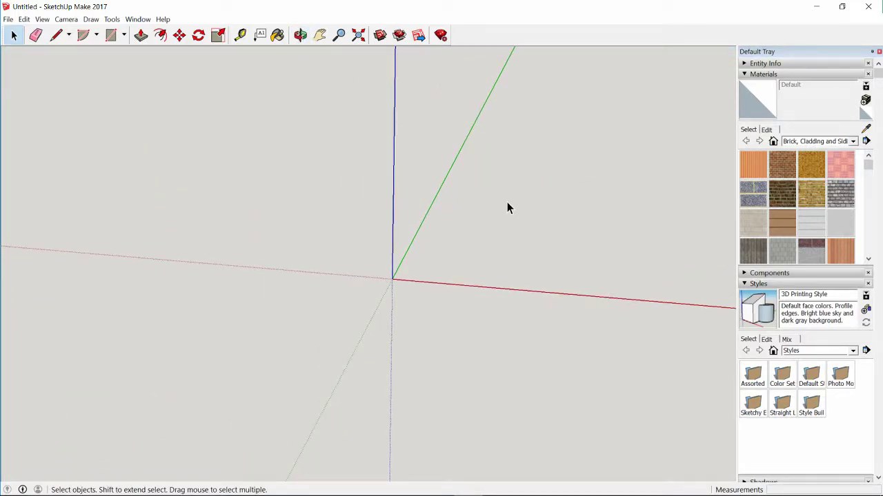
Draw a 16 by 12 inch rectangle on the ground plane with its first corner at the origin
middle_click_drag(558, 230, 309, 289)
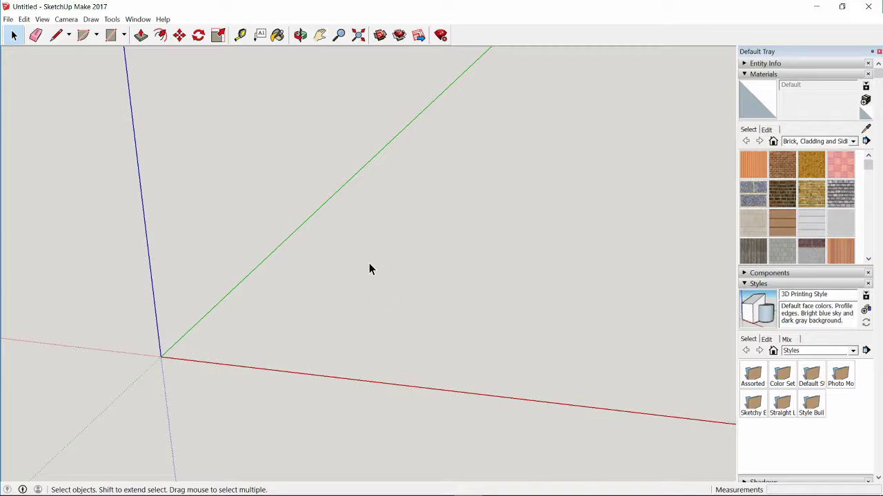
left_click(111, 36)
left_click(117, 37)
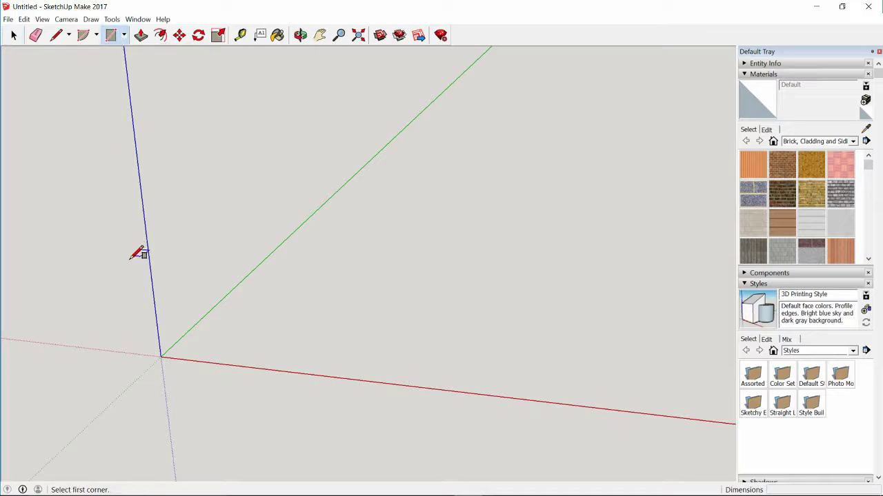
left_click(160, 357)
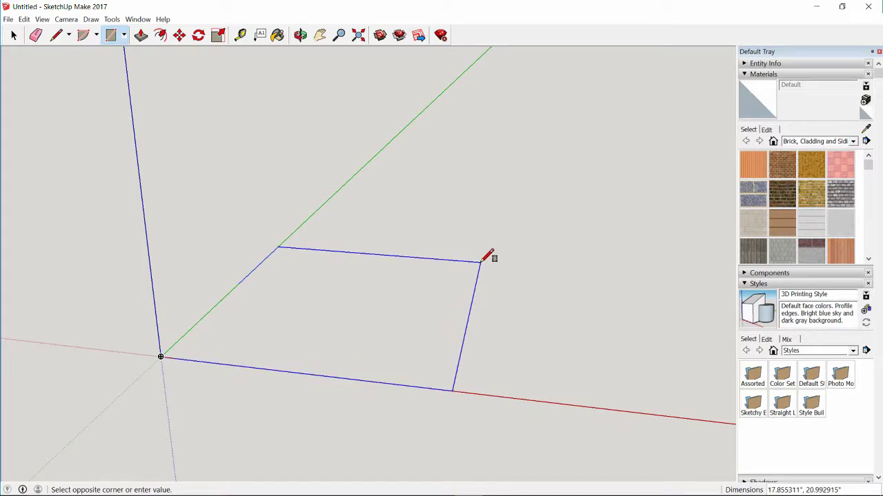
type("1")
type("6,12")
key("Return")
Push/Pull the rectangle upward 9 inches into a box
scroll(476, 324, "up", 3)
middle_click_drag(331, 309, 512, 306)
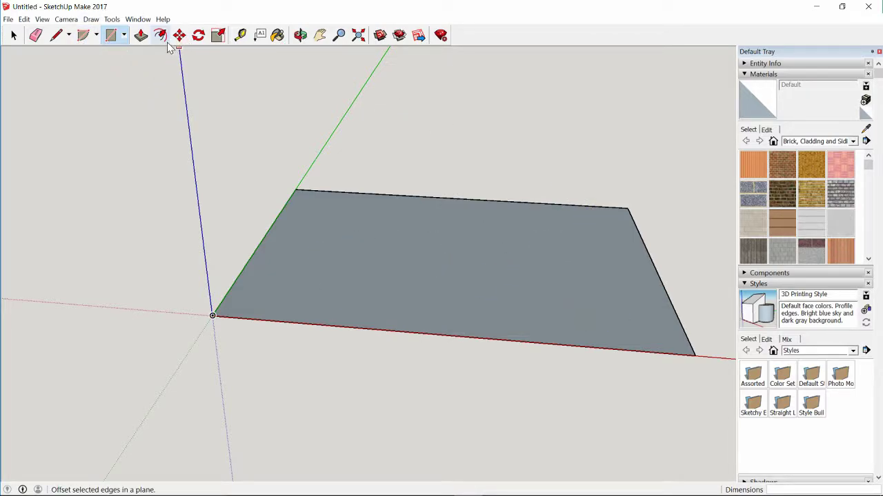
left_click(141, 38)
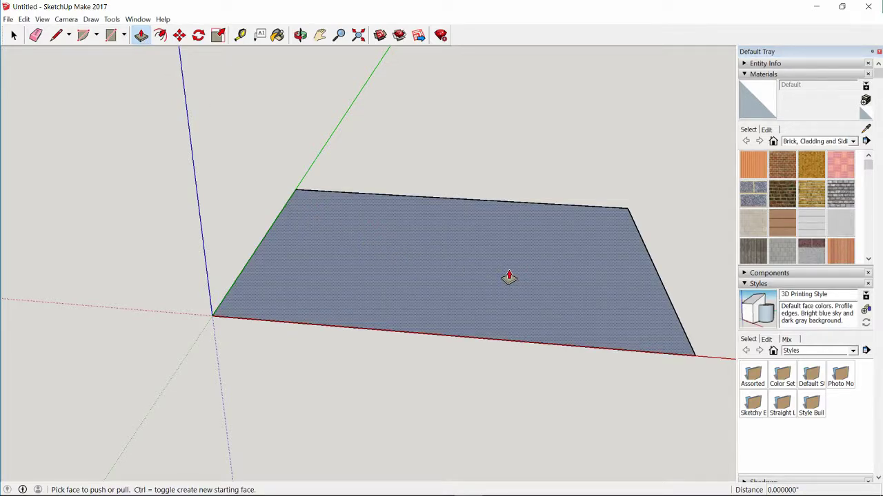
left_click(508, 278)
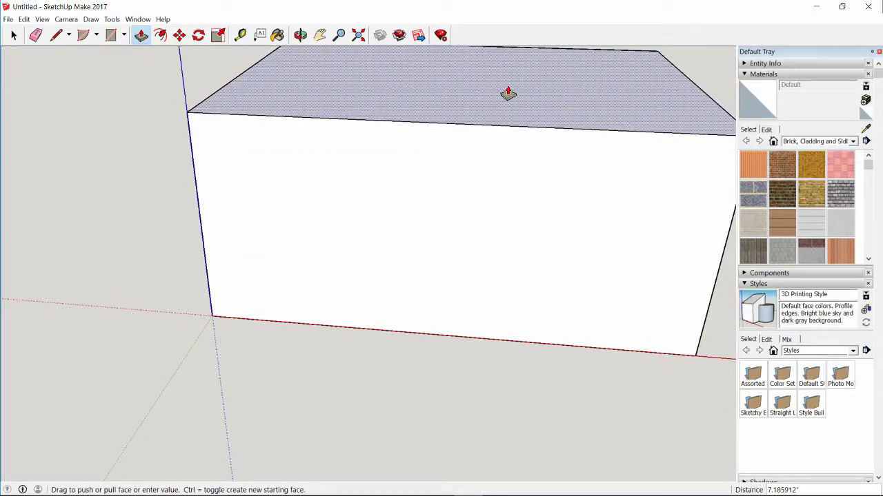
type("9")
key("Return")
Draw a line across the box's top face between the midpoints of its two long edges
middle_click_drag(499, 145, 516, 158)
scroll(432, 266, "down", 3)
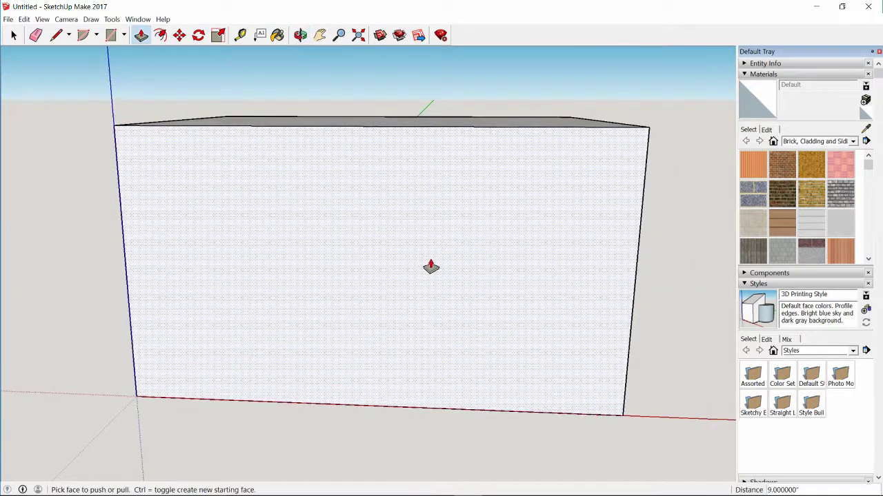
middle_click_drag(432, 266, 473, 228)
scroll(436, 215, "down", 1)
scroll(436, 215, "down", 1)
middle_click_drag(455, 181, 426, 338)
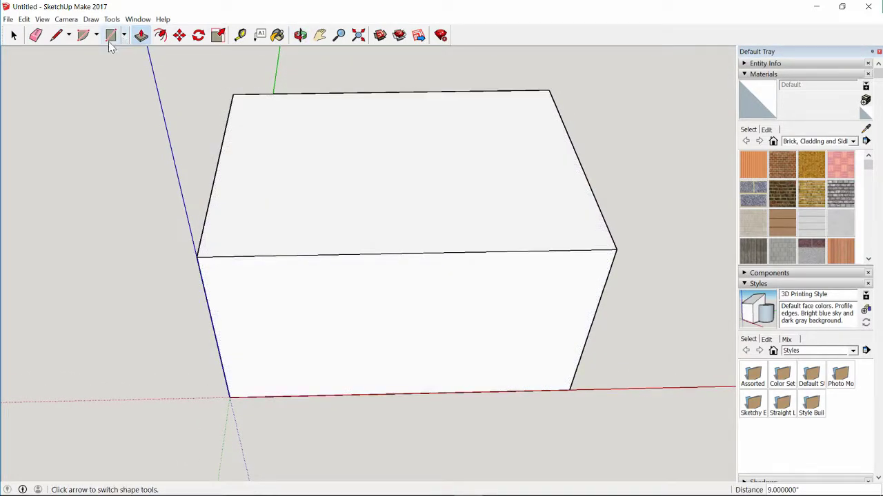
left_click(60, 39)
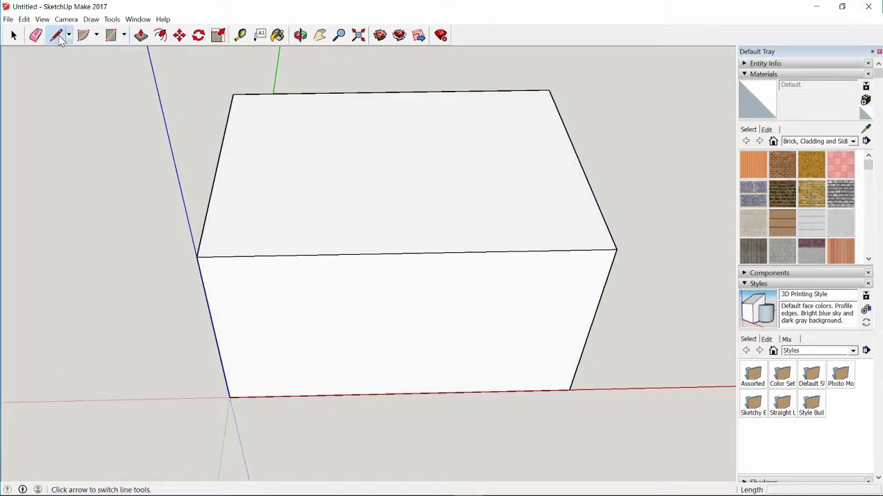
left_click(392, 91)
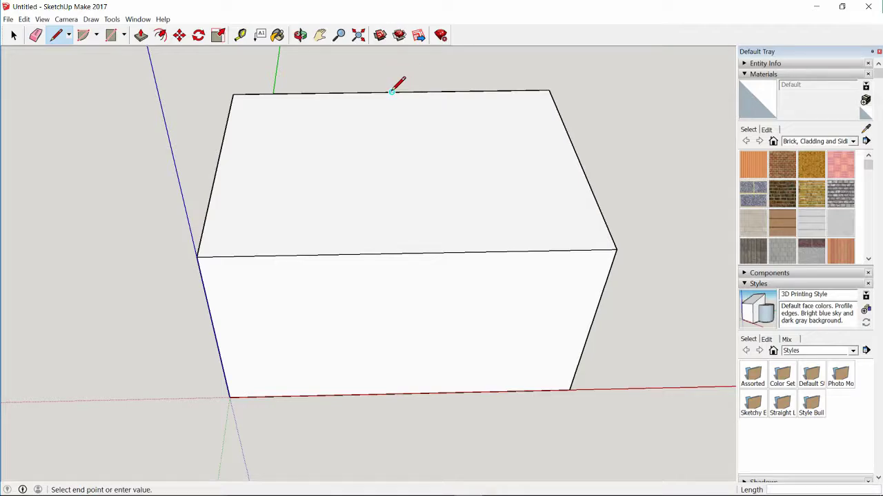
left_click(408, 253)
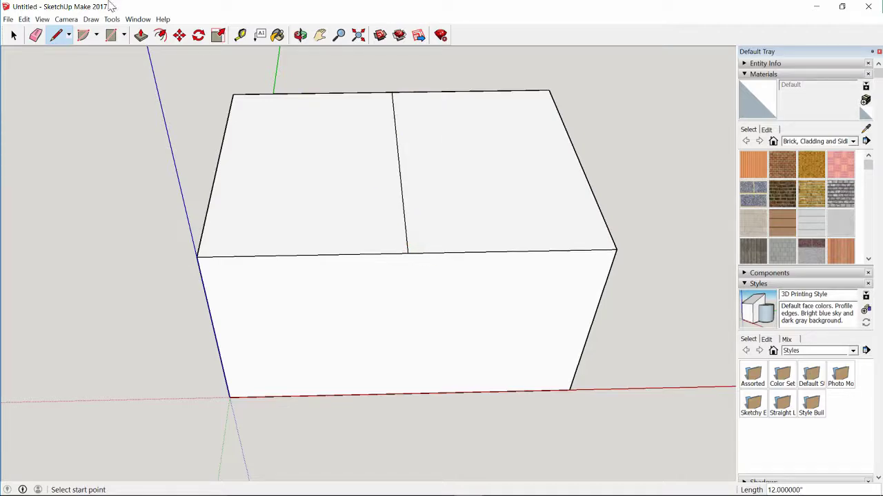
Move the top face's centre line up the blue axis about 3 inches to form a gabled roof
left_click(179, 35)
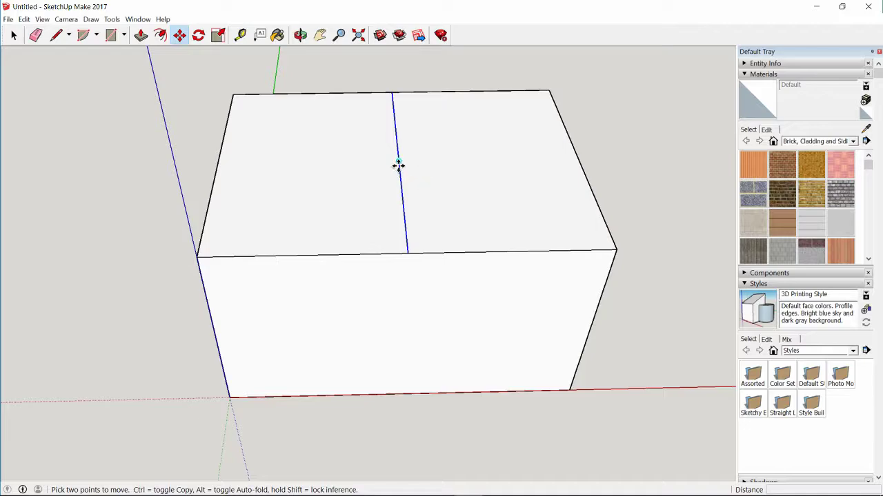
left_click(398, 161)
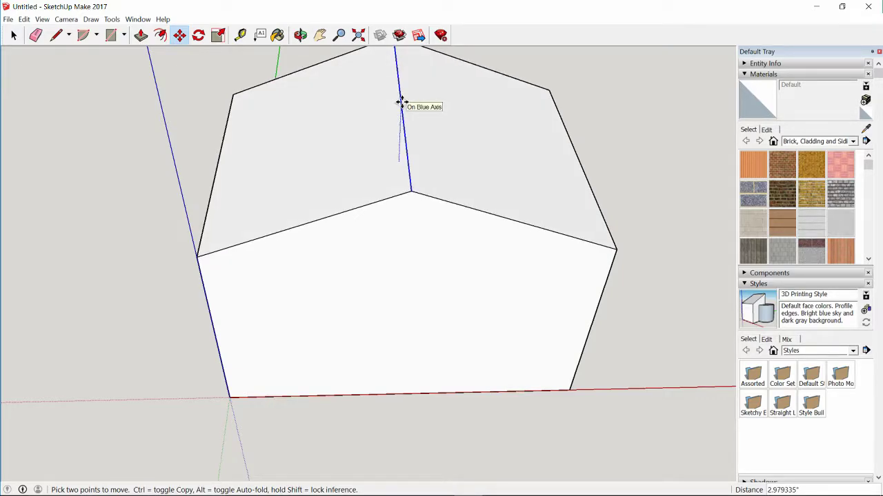
left_click(404, 103)
Draw a doorway outline 3 inches wide with lines rising from the bottom edge of the front gable wall
middle_click_drag(449, 254, 424, 73)
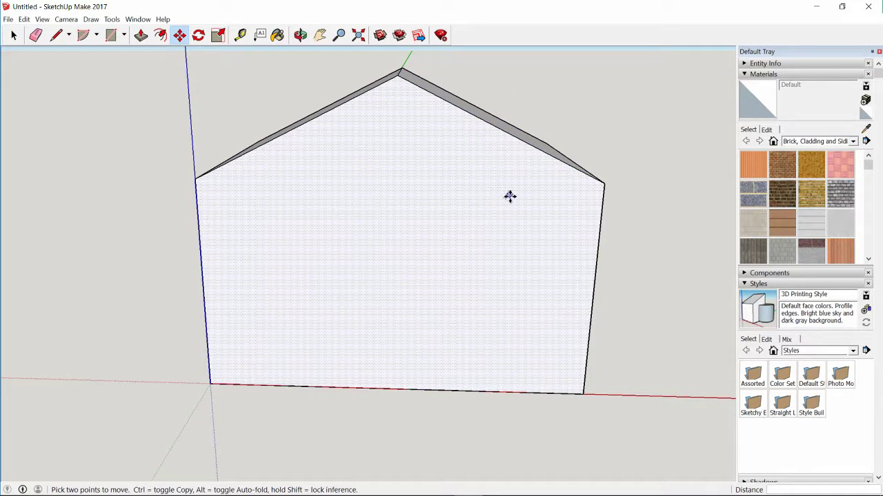
middle_click_drag(567, 207, 290, 161)
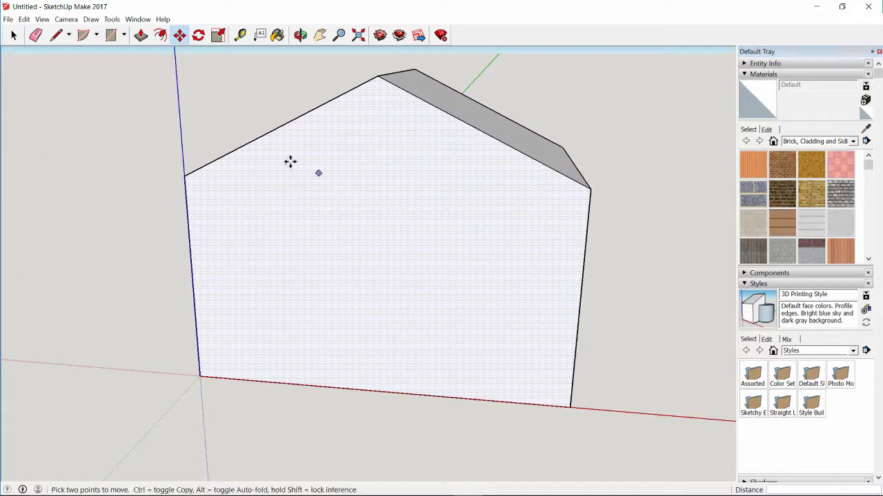
left_click(60, 39)
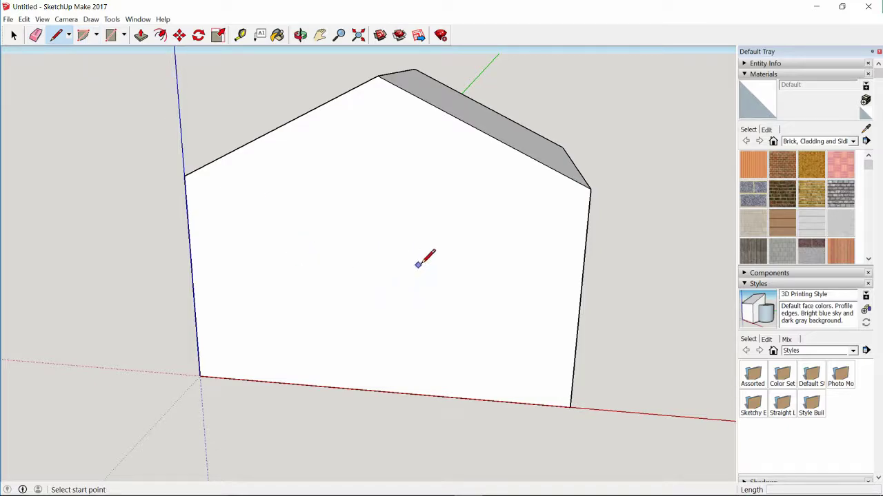
middle_click_drag(343, 381, 402, 305)
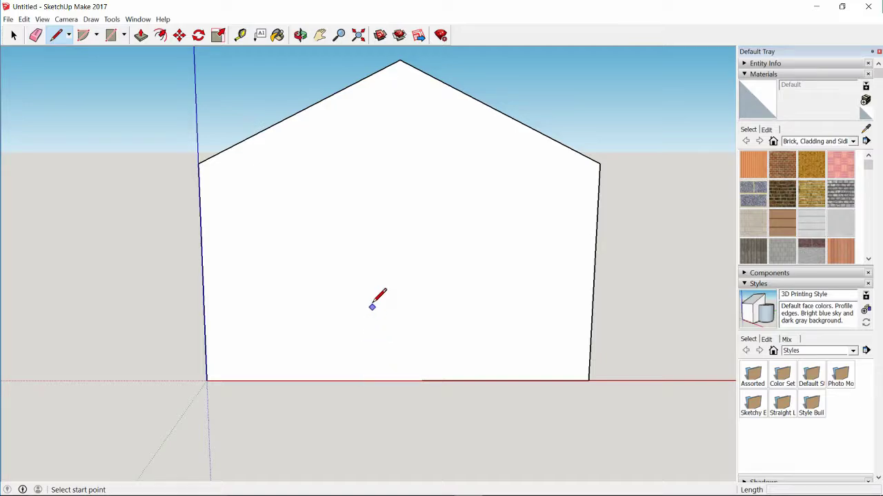
left_click(449, 380)
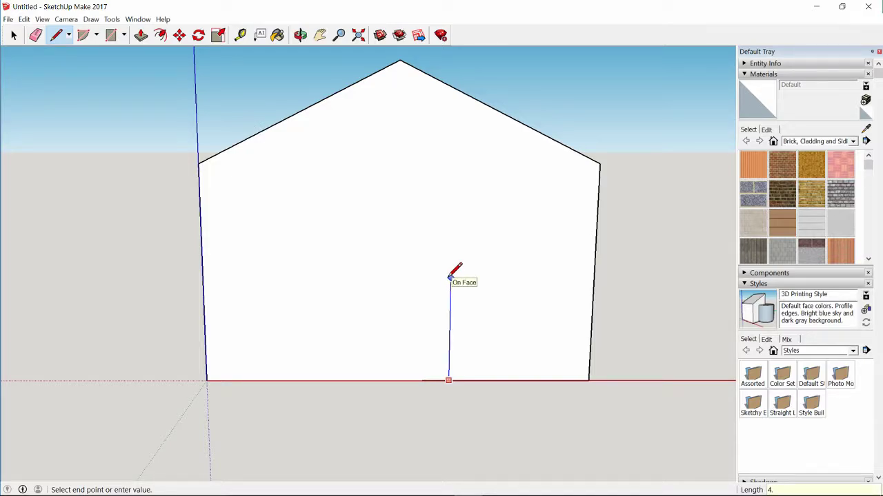
key("Return")
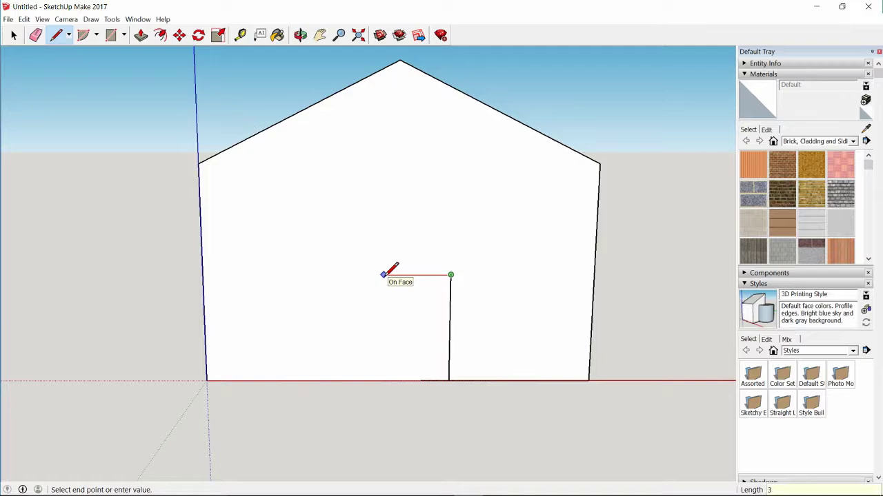
left_click(377, 381)
Select the three doorway edges and move them along the red axis to the middle of the front wall
middle_click_drag(464, 323, 473, 291)
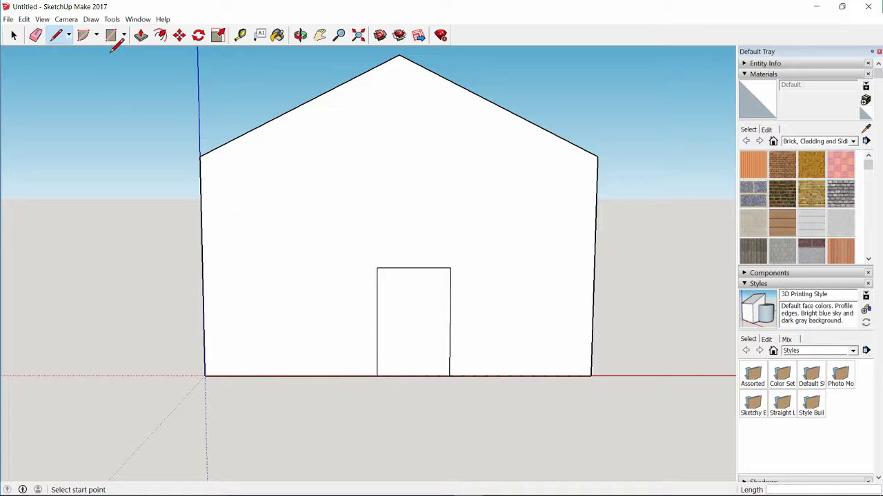
left_click(13, 36)
left_click(411, 269)
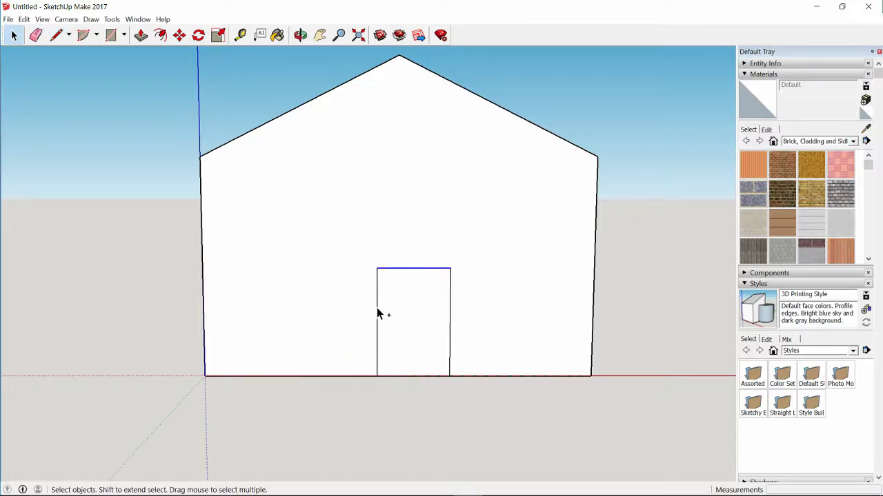
left_click(450, 323, "shift")
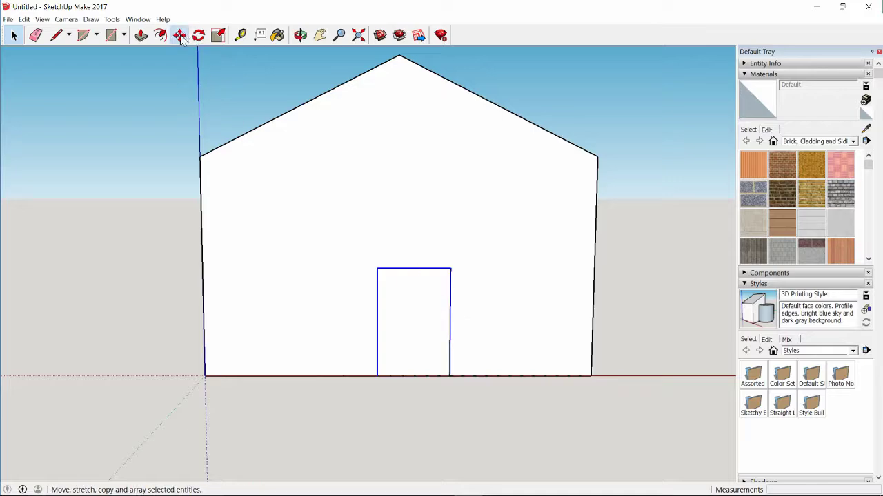
left_click(179, 36)
left_click(419, 266)
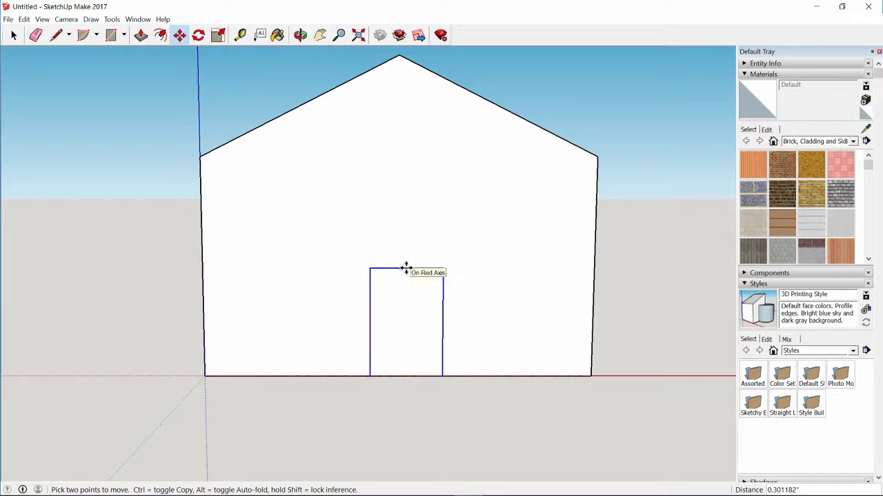
left_click(396, 268)
Clear the edge selection and delete the doorway face to open the front wall
middle_click_drag(396, 269, 384, 232)
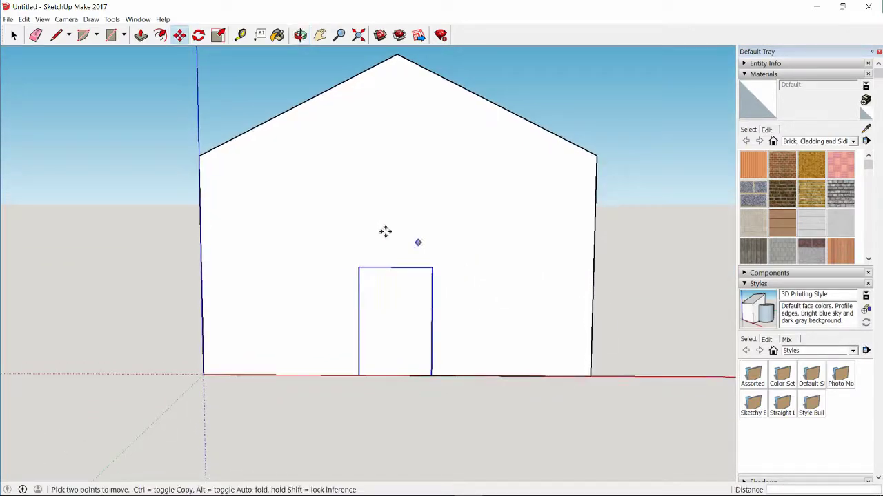
left_click(12, 35)
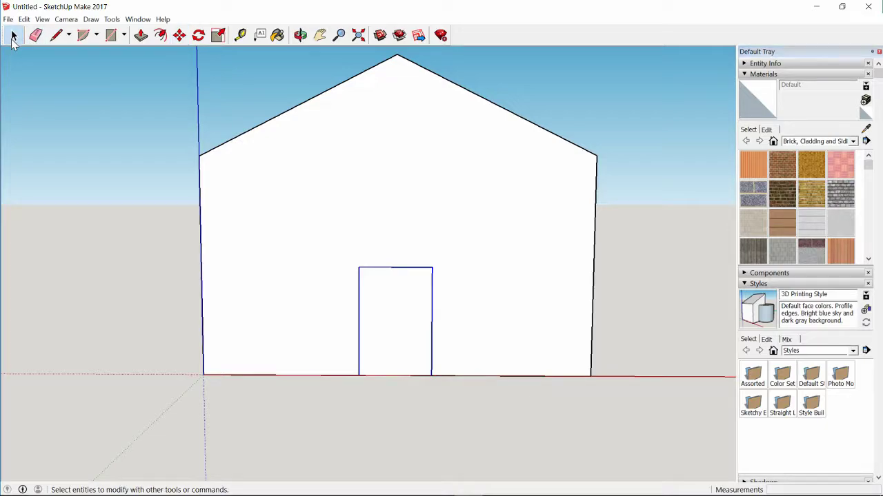
left_click(188, 251)
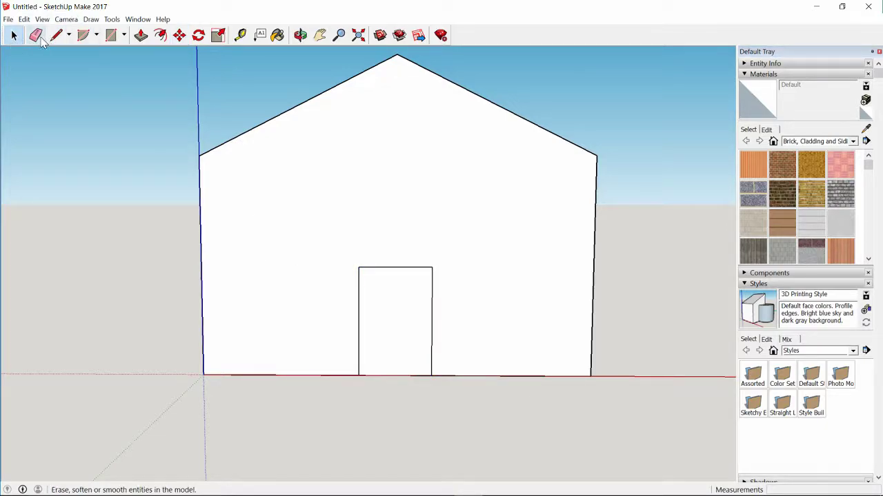
left_click(398, 310)
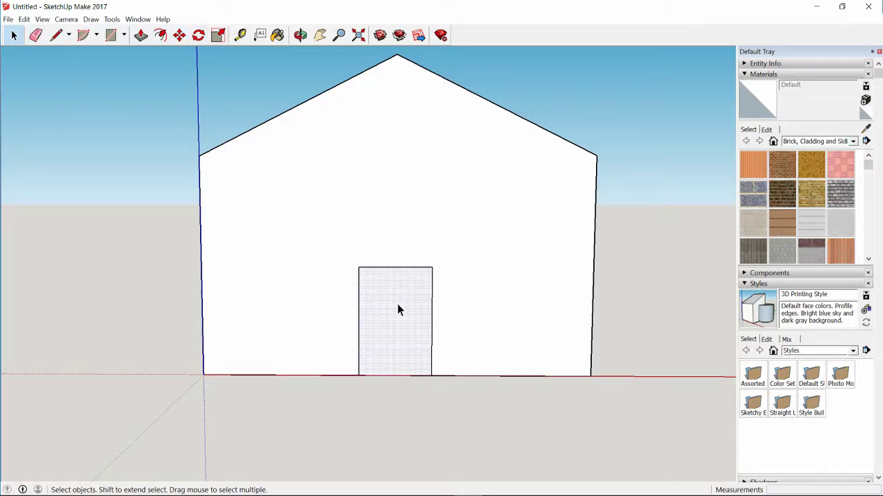
key("Delete")
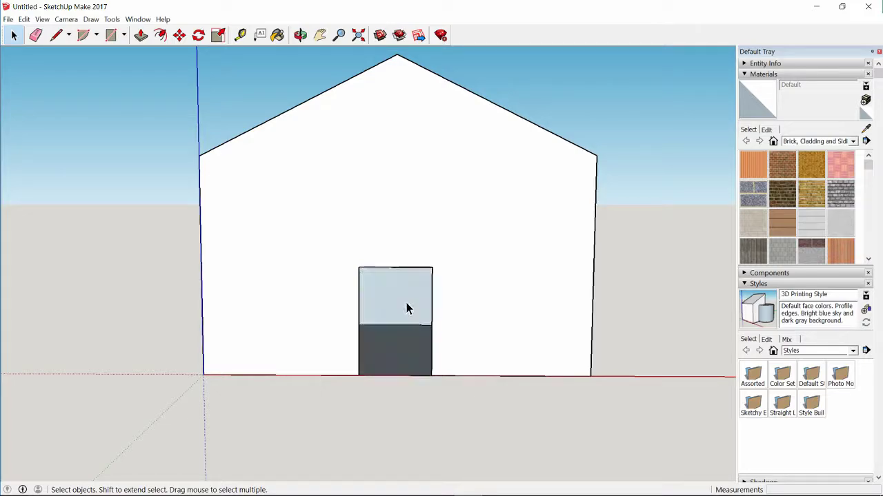
Push/Pull the front gable wall outward about 0.21 inches to give it thickness around the doorway
scroll(446, 299, "up", 3)
middle_click_drag(447, 298, 206, 335)
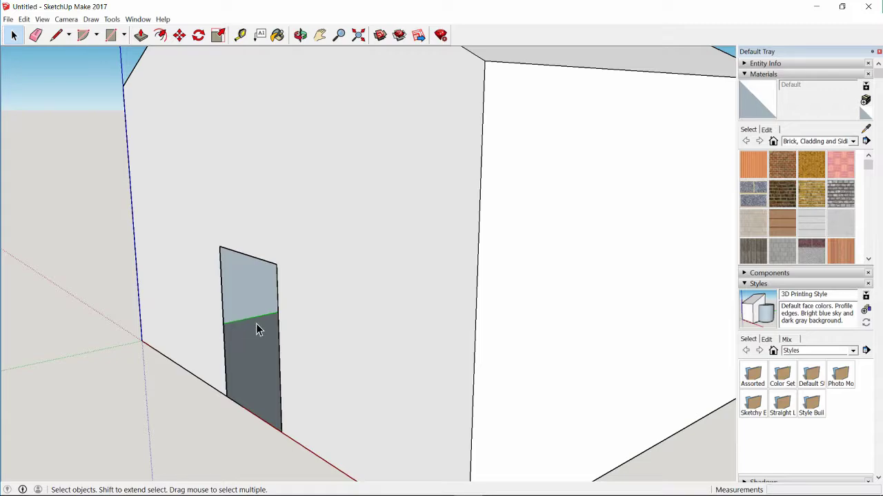
middle_click_drag(265, 330, 206, 312)
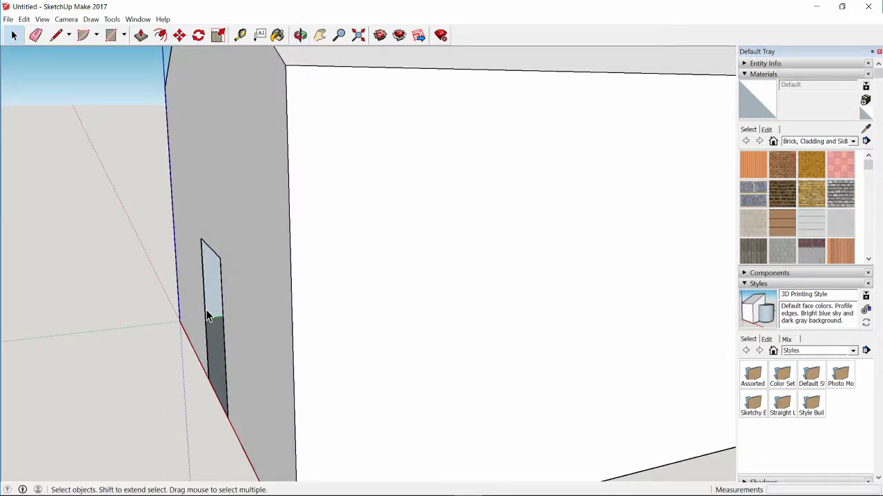
scroll(204, 256, "down", 5)
middle_click_drag(202, 256, 219, 263)
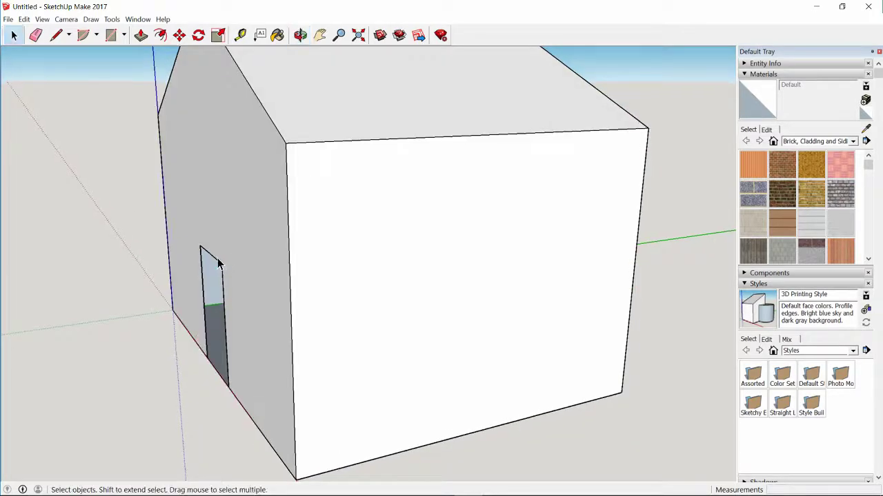
left_click(141, 34)
left_click(200, 175)
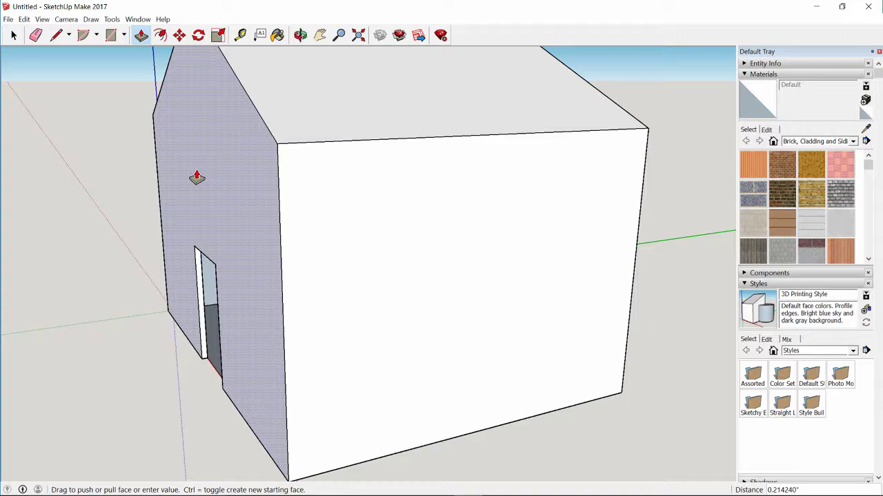
left_click(197, 178)
Push/Pull the side wall next to the origin outward about 0.2 inches
middle_click_drag(218, 244, 251, 274)
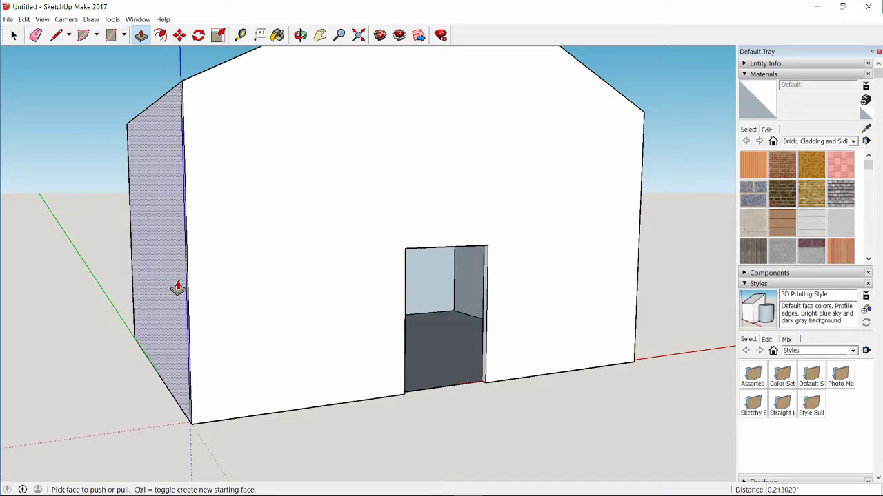
left_click(178, 288)
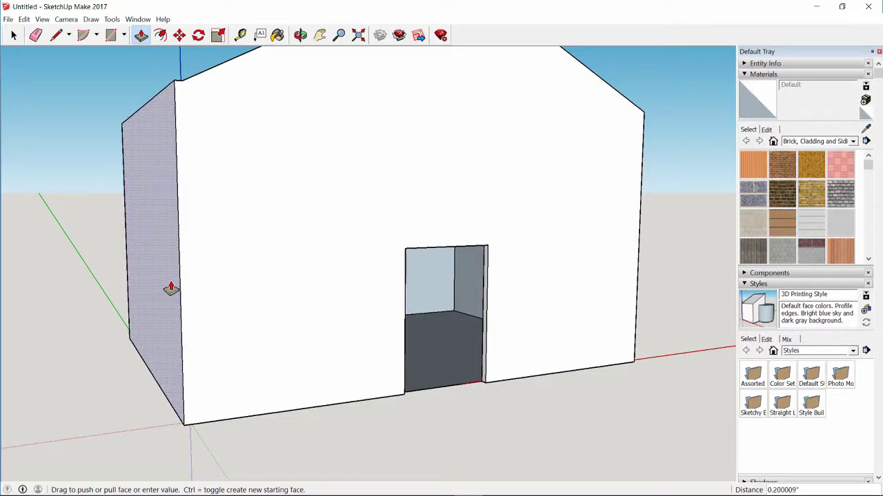
left_click(169, 290)
middle_click_drag(452, 273, 156, 271)
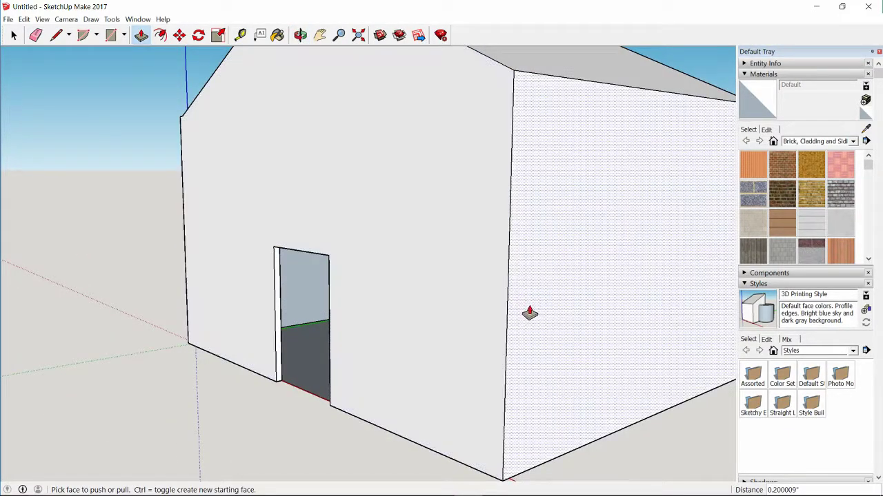
Push/Pull the side wall opposite the origin outward to give it thickness
left_click(529, 311)
left_click(535, 313)
left_click(568, 285)
left_click(572, 275)
scroll(572, 275, "down", 3)
middle_click_drag(621, 237, 510, 301)
left_click(312, 267)
left_click(319, 273)
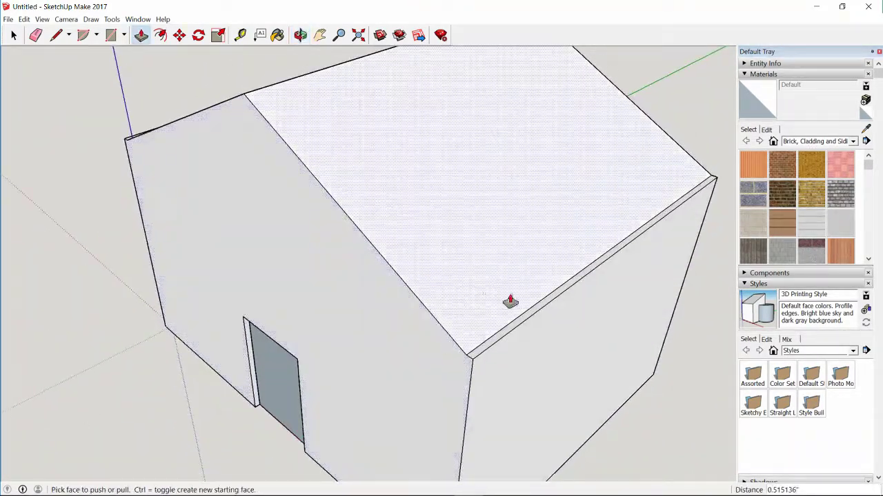
Move the roof's lower edges outward to meet the outer edges of the thickened side walls
left_click(178, 35)
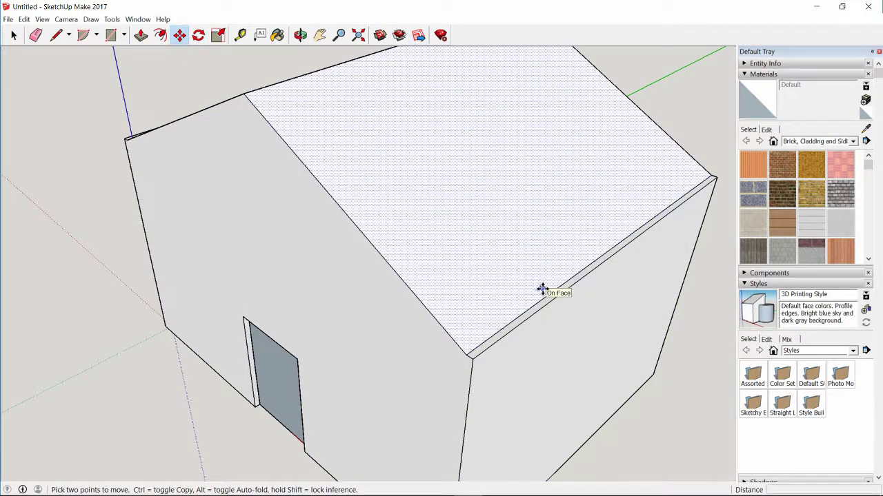
left_click(546, 293)
middle_click_drag(552, 296, 568, 258)
left_click(147, 242)
left_click(140, 242)
Draw a window rectangle about 3.32 by 2.93 inches on the side wall next to the origin
middle_click_drag(479, 334, 358, 203)
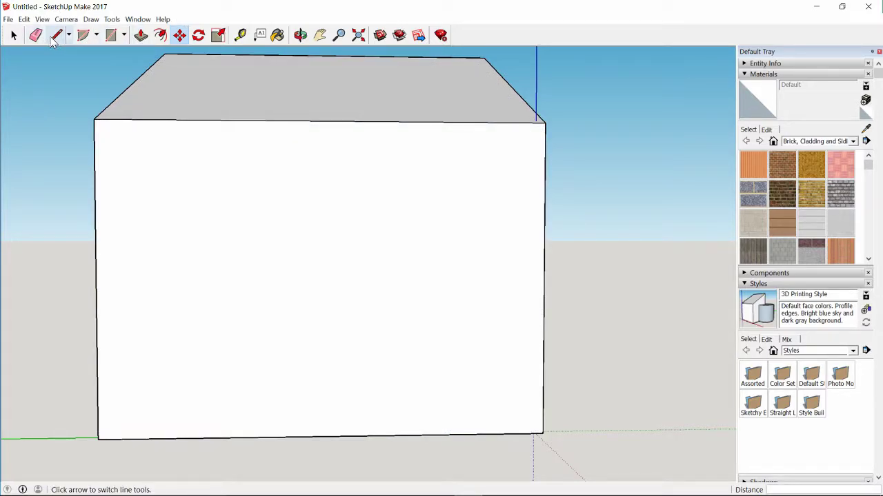
left_click(111, 38)
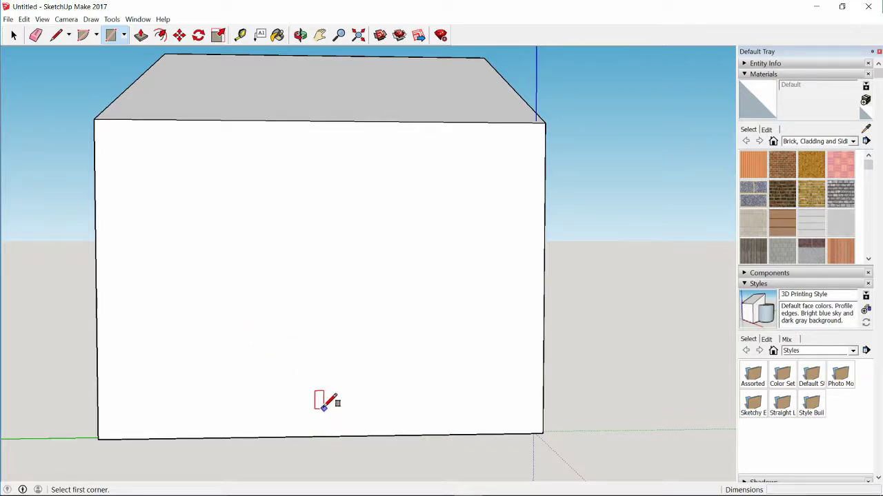
left_click(259, 349)
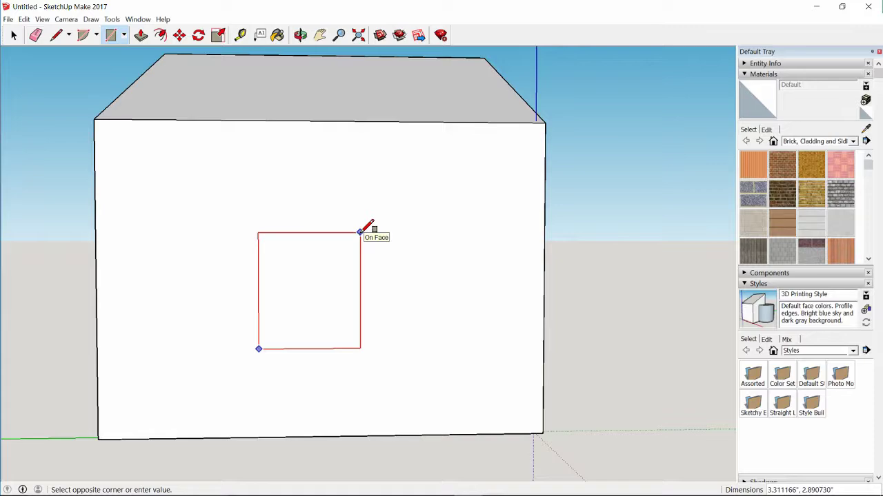
left_click(363, 231)
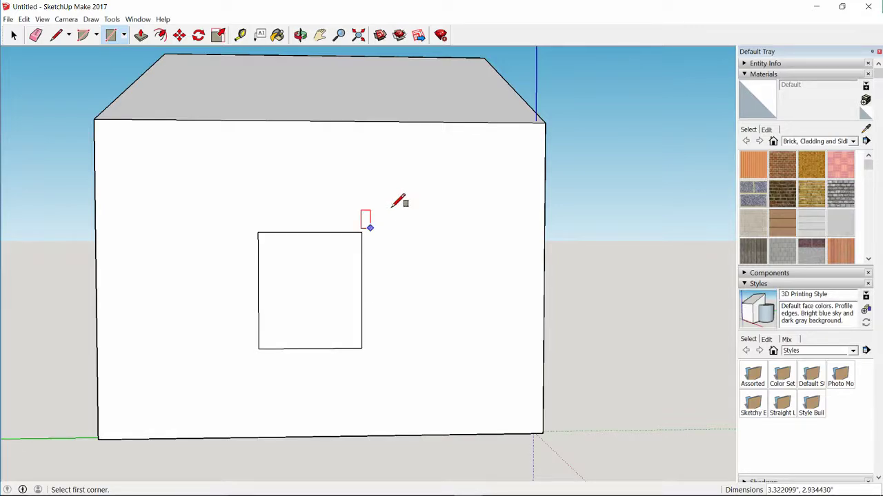
Move the window rectangle along the green axis toward the middle of the side wall
left_click(180, 35)
left_click(296, 304)
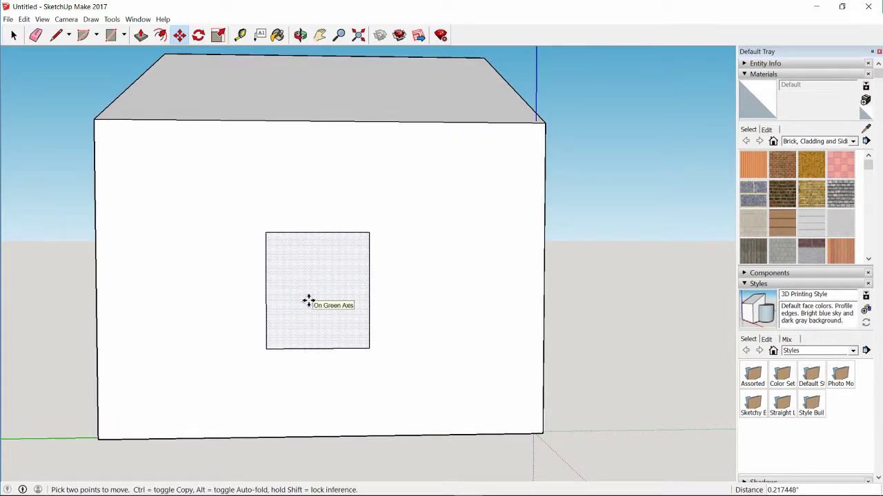
left_click(308, 300)
left_click(309, 301)
left_click(310, 300)
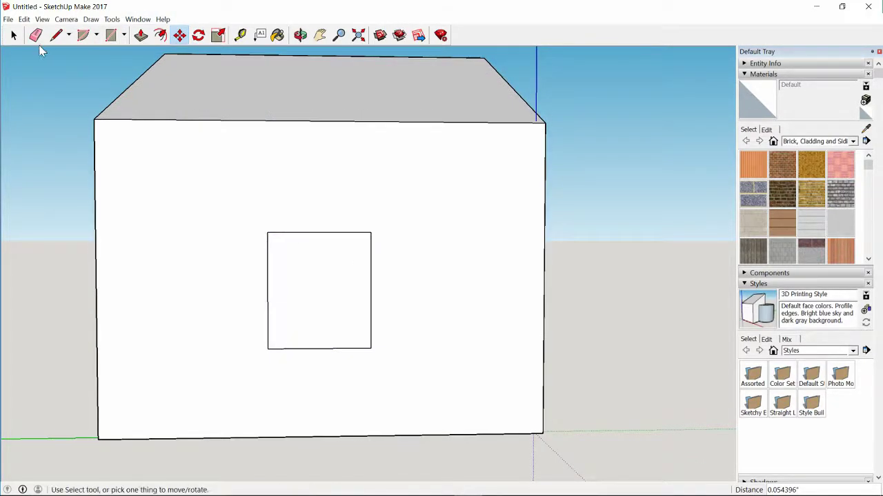
Delete the window rectangle's face to open a hole in the side wall
left_click(13, 35)
left_click(316, 295)
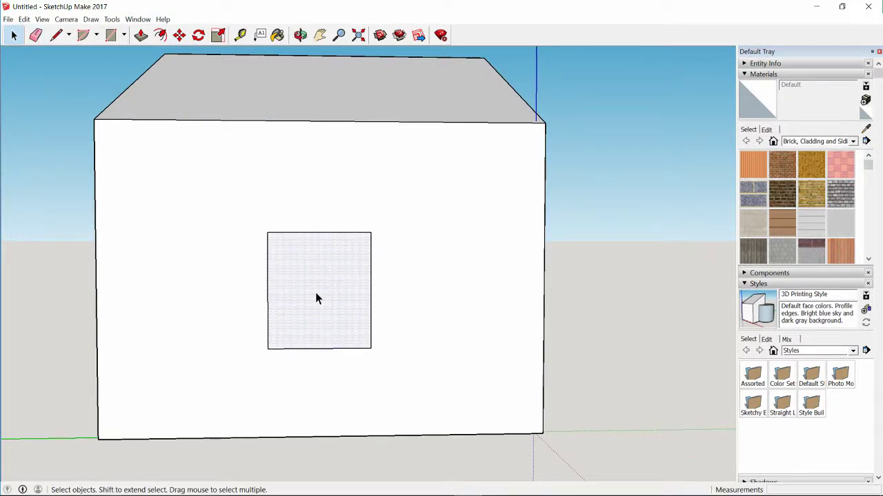
key("Delete")
Push/Pull the windowed side wall outward about 0.18 inches and move the roof's lower edge out to it
middle_click_drag(336, 295, 52, 366)
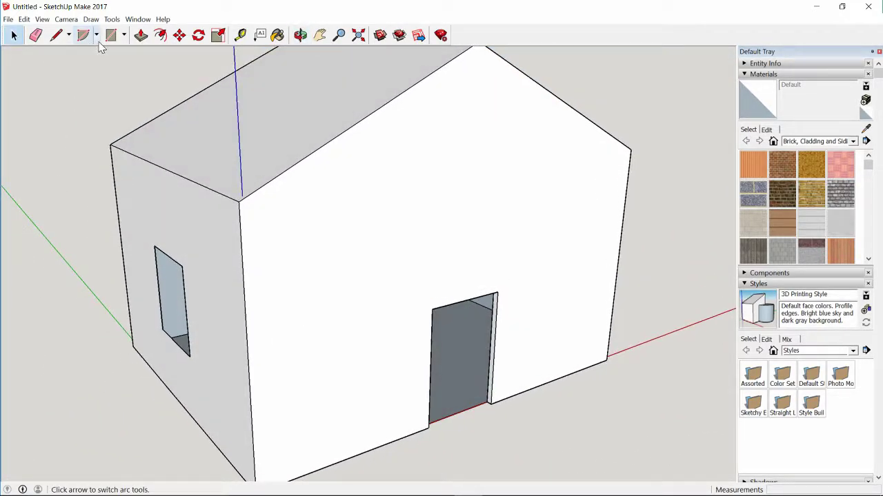
left_click(141, 35)
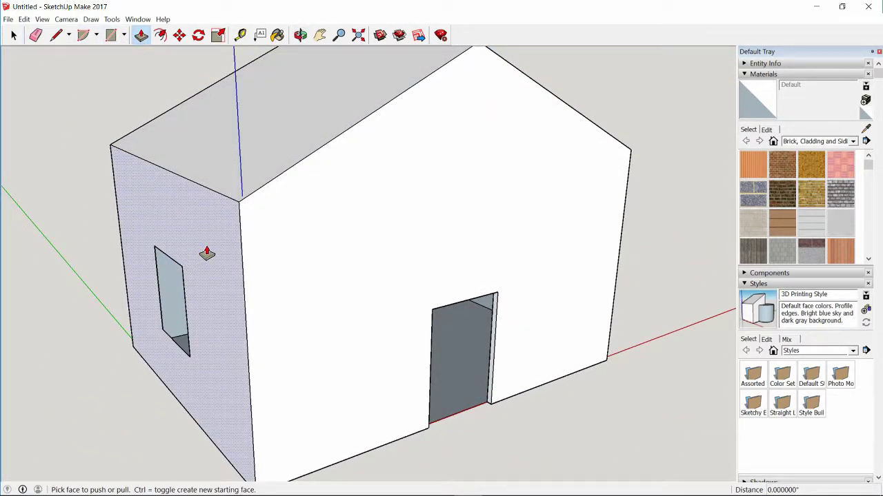
left_click_drag(206, 254, 198, 257)
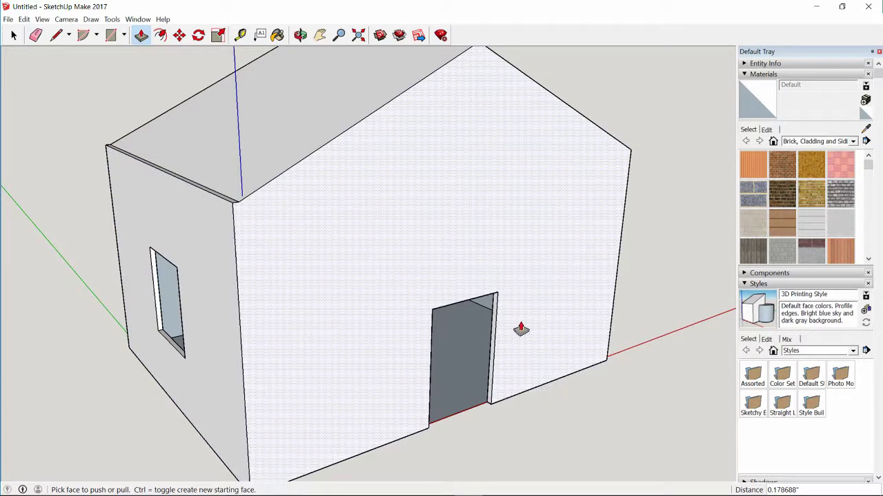
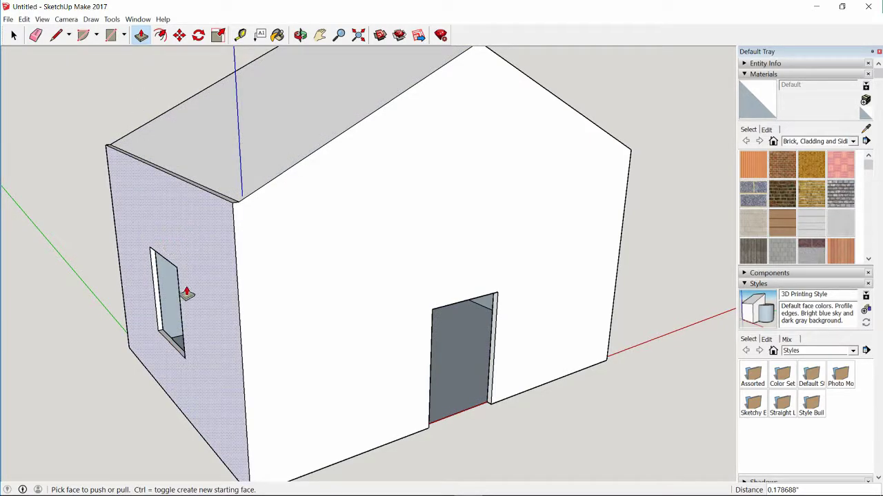
left_click(178, 35)
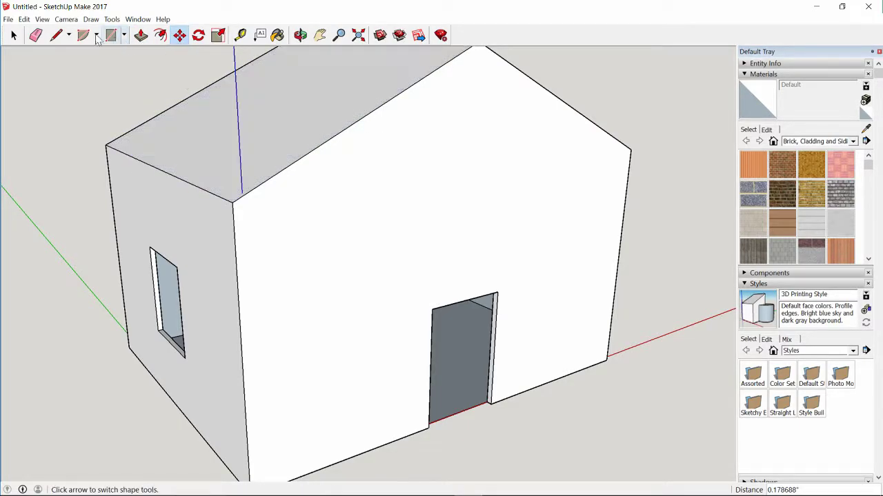
left_click(13, 36)
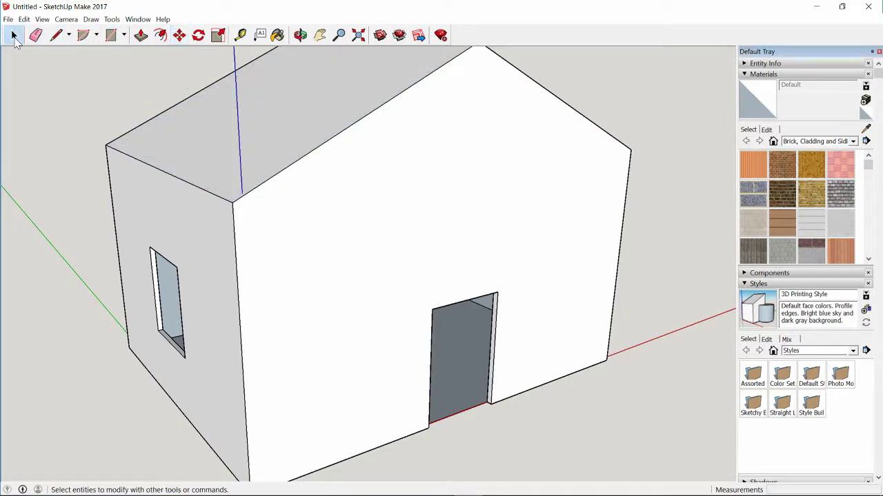
Measure the height of the window opening in the side wall next to the origin
middle_click_drag(562, 216, 368, 181)
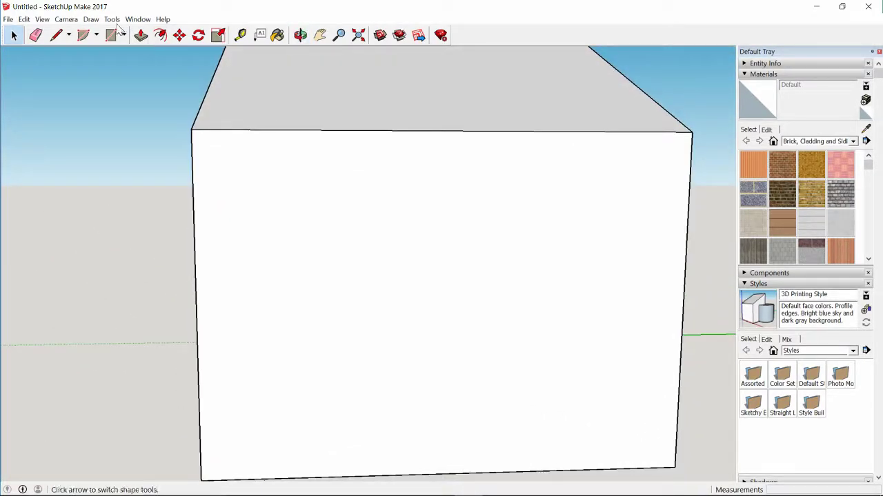
left_click(114, 37)
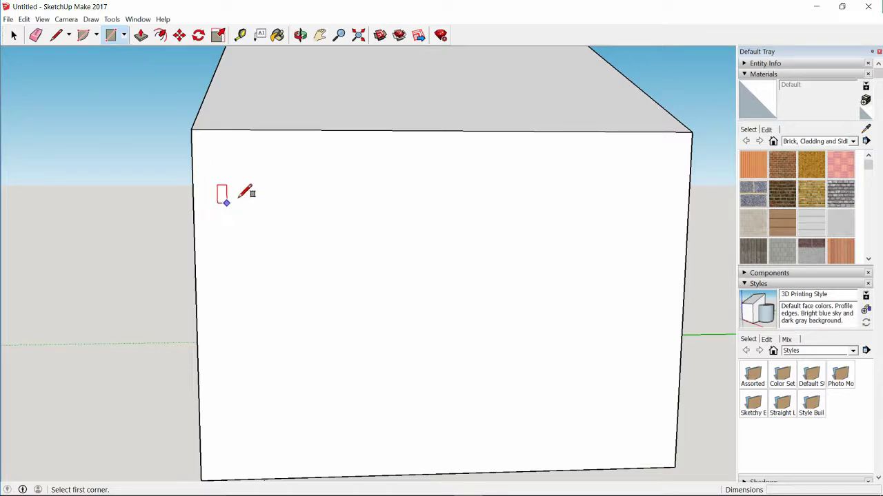
mouse_move(173, 172)
middle_mouse_down()
mouse_move(301, 252)
mouse_move(425, 256)
mouse_move(363, 55)
middle_mouse_up()
left_click(277, 34)
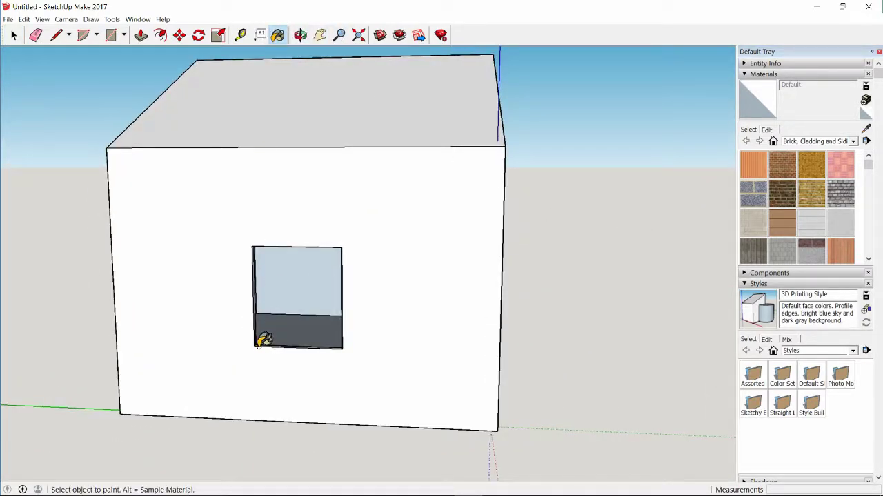
left_click(240, 35)
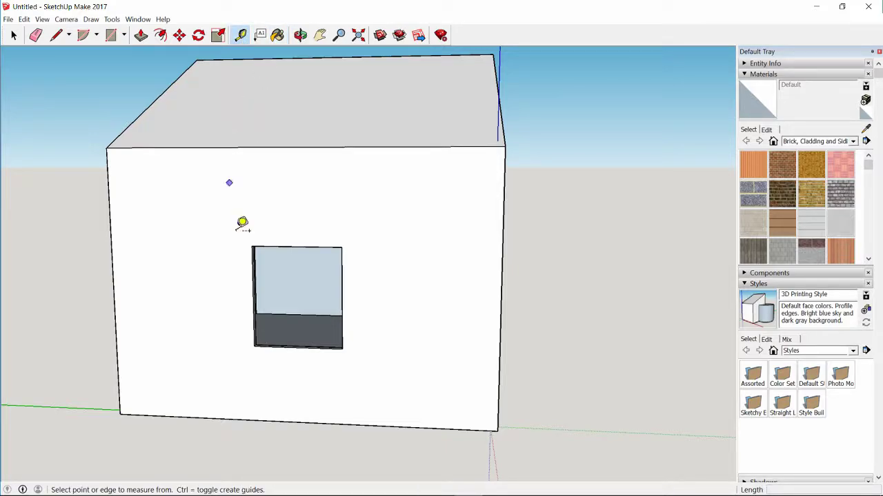
left_click(254, 346)
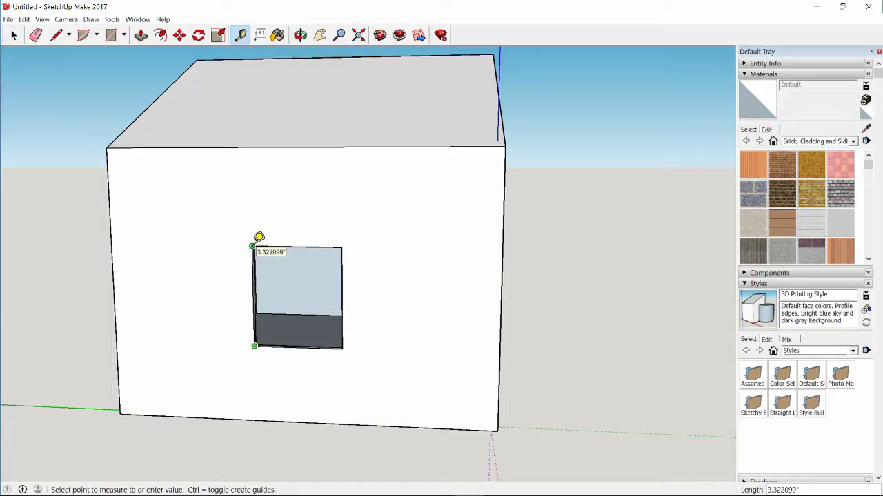
left_click(13, 34)
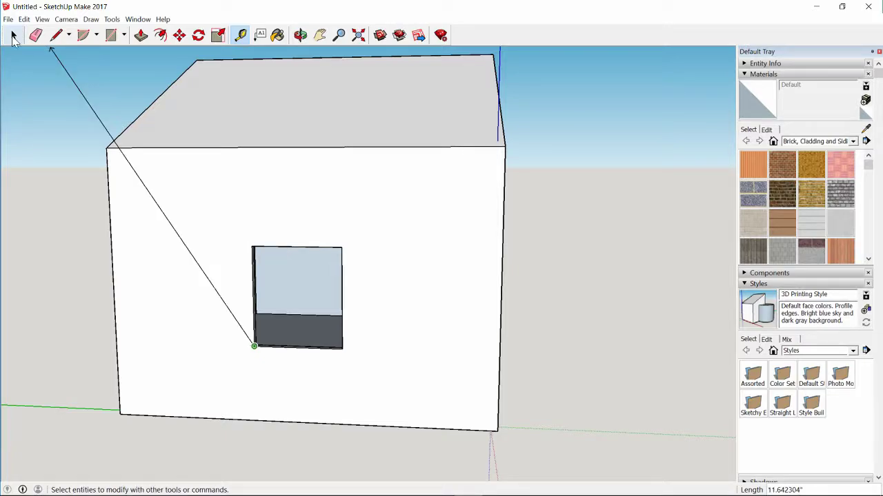
Draw a 3 by 3 inch window rectangle on the opposite, still closed side wall
middle_click_drag(548, 174, 343, 149)
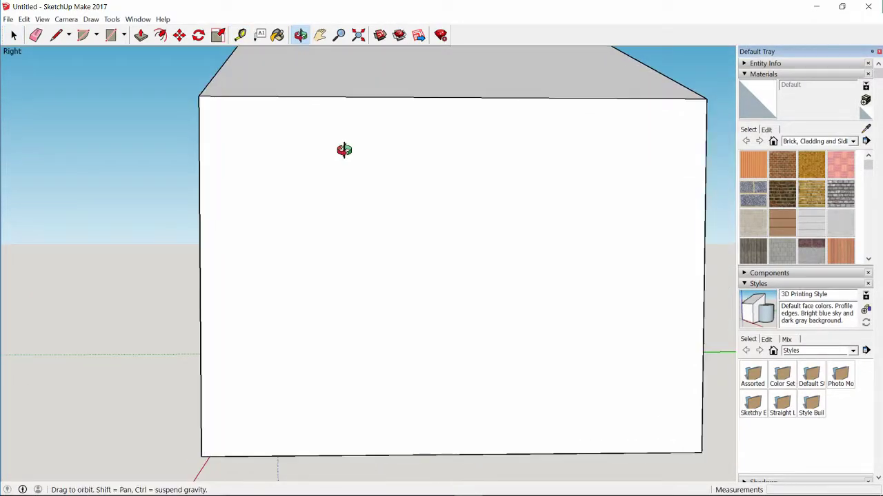
left_click(110, 35)
left_click(400, 363)
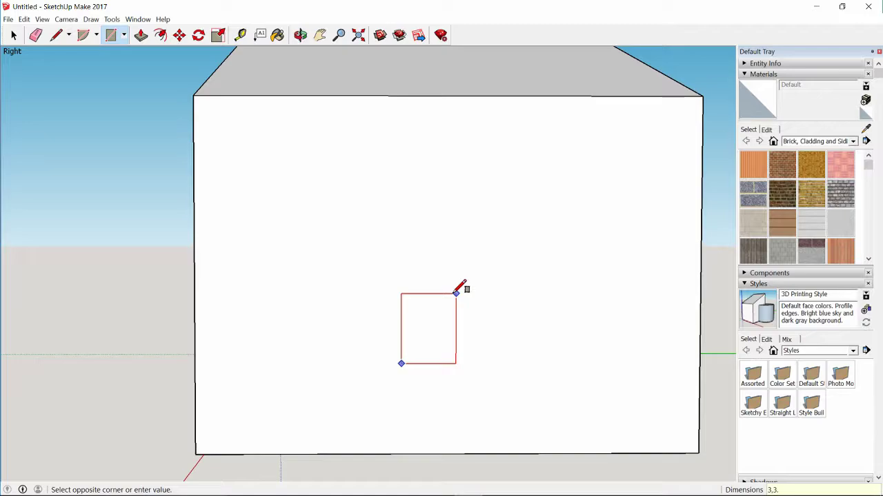
type("3,3")
key("Return")
Measure the vertical edge of the new window square
middle_click_drag(563, 277, 537, 276)
left_click(240, 35)
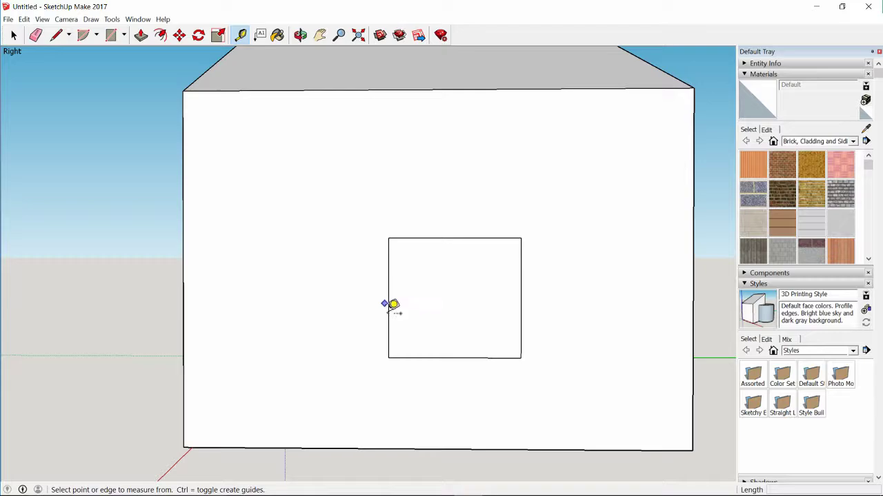
left_click(389, 356)
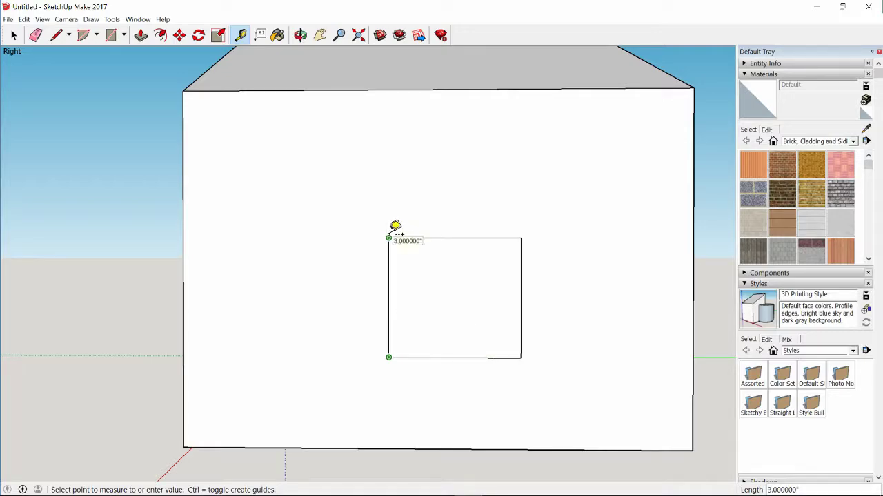
left_click(14, 35)
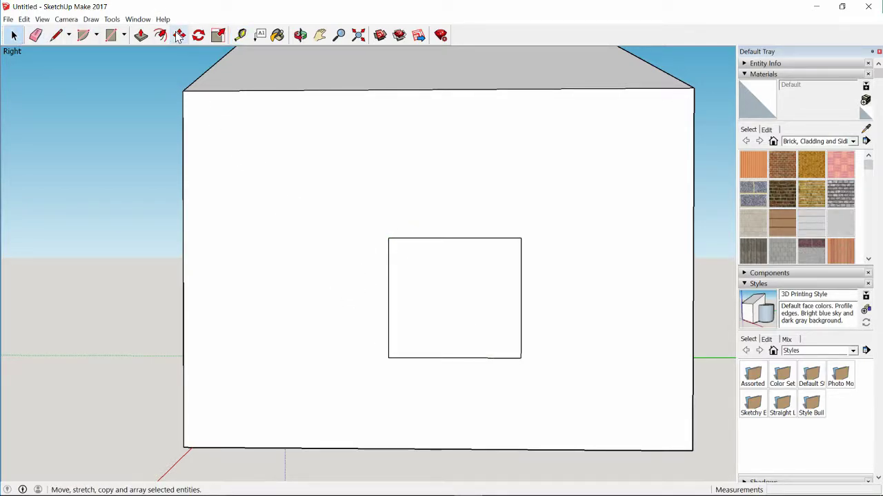
Rotate the window square 90 degrees in the plane of the side wall
left_click(198, 35)
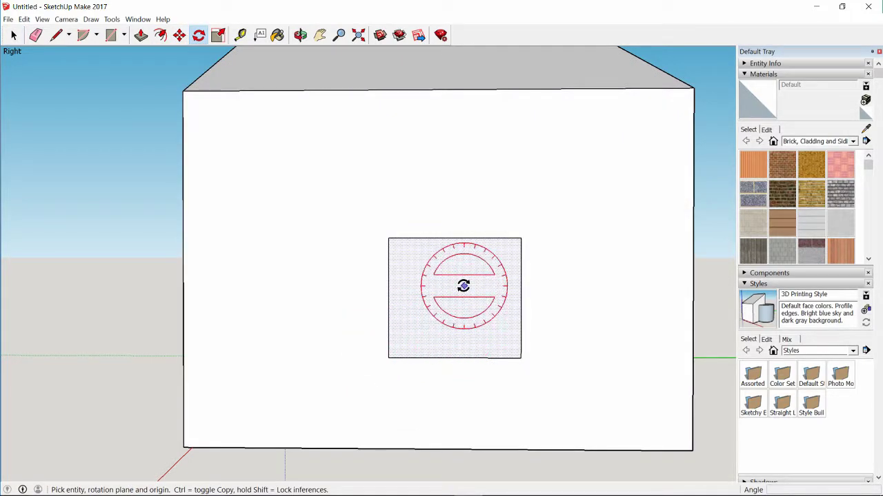
left_click(463, 285)
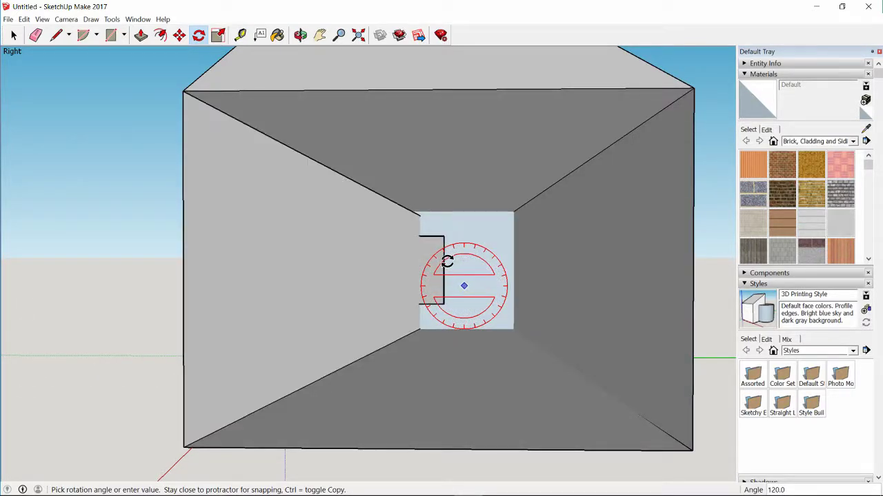
left_click(446, 261)
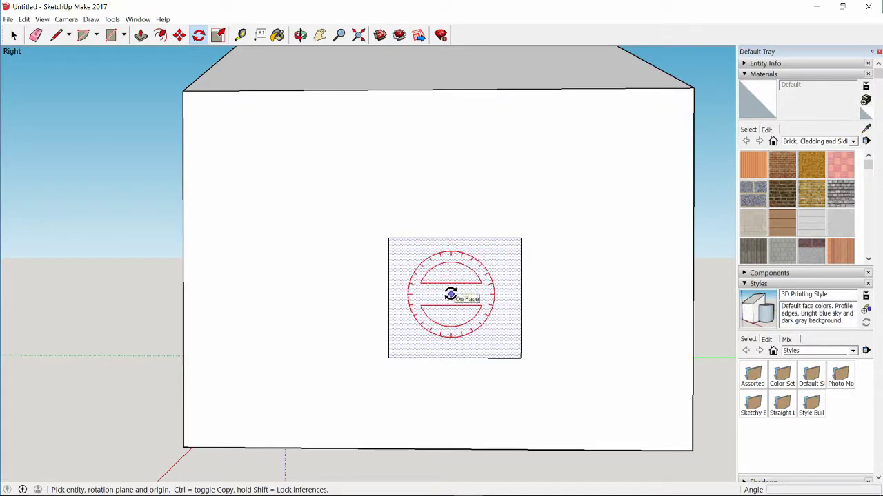
left_click(451, 294)
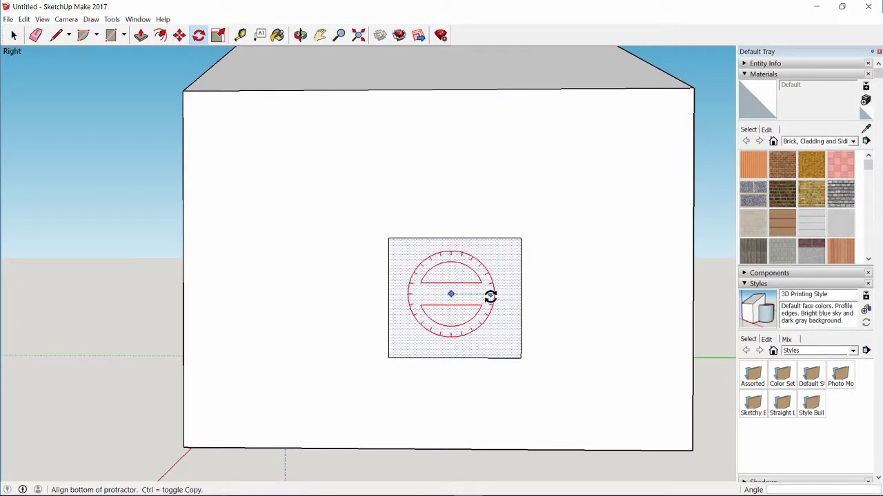
left_click(490, 293)
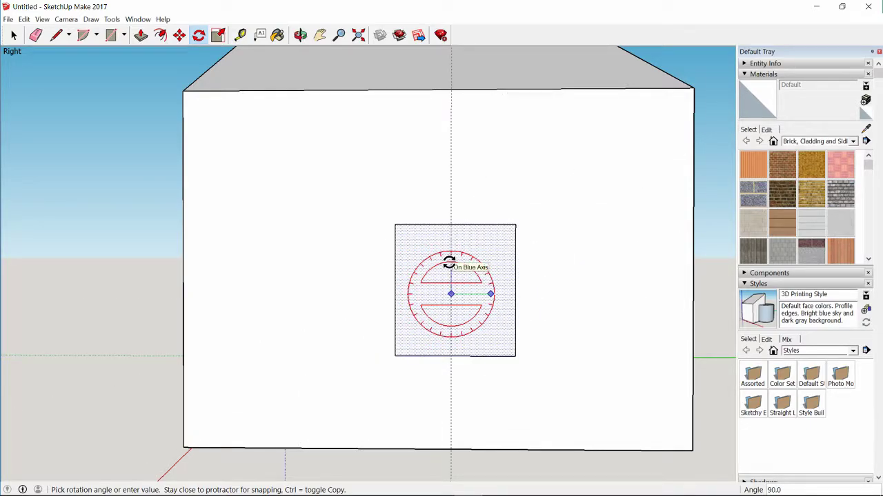
left_click(448, 263)
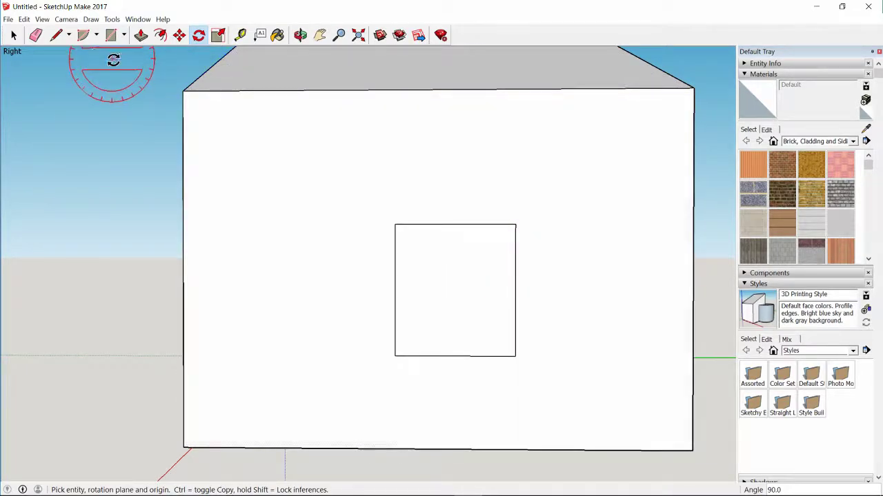
Move the window square's face about 0.5 inch along the green axis within the side wall
scroll(490, 214, "down", 1)
middle_click_drag(489, 213, 457, 224)
key("space")
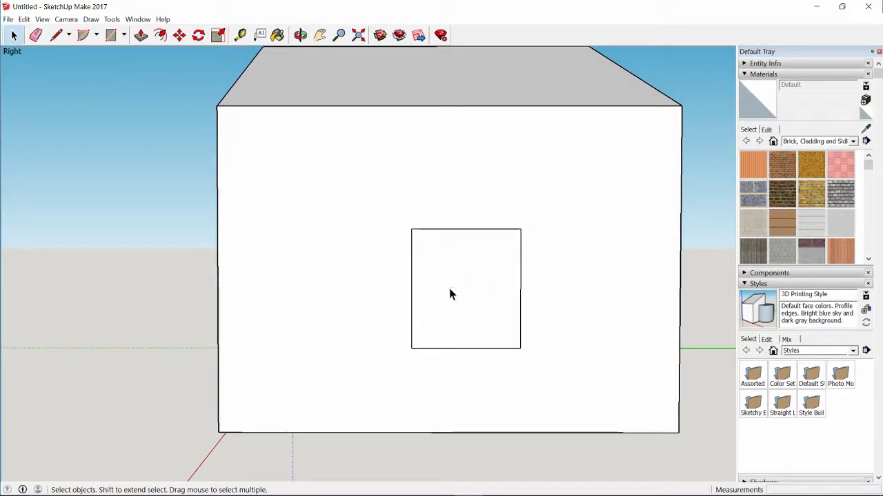
left_click(449, 288)
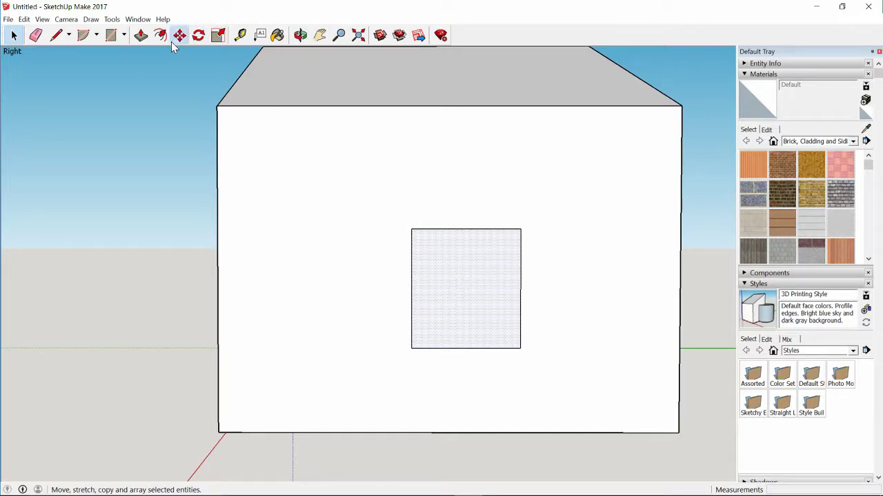
left_click(176, 38)
left_click(473, 280)
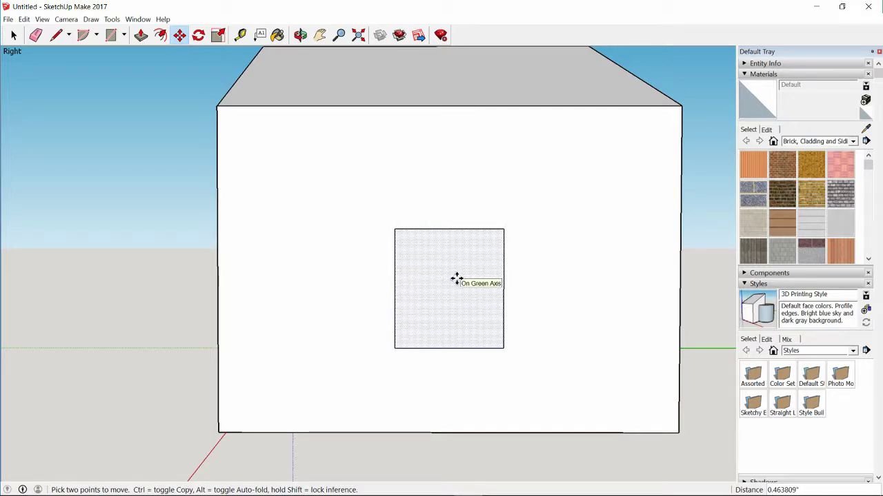
left_click(456, 278)
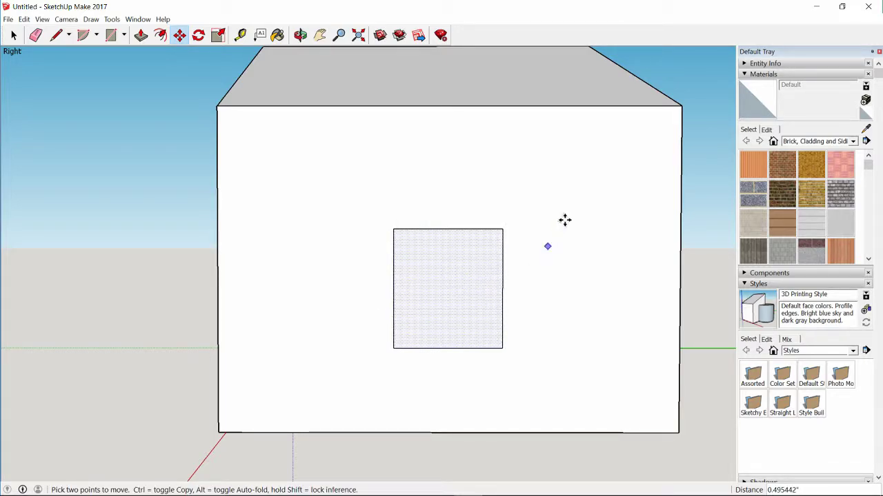
Try to delete the moved window square's face, and undo both the deletion and the move
key("Delete")
middle_click_drag(503, 207, 585, 236)
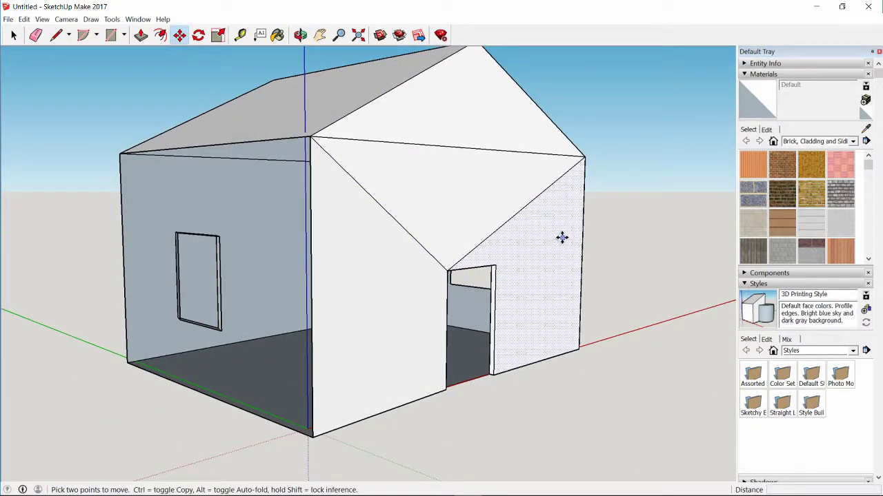
middle_click_drag(345, 221, 371, 231)
key("ctrl+z")
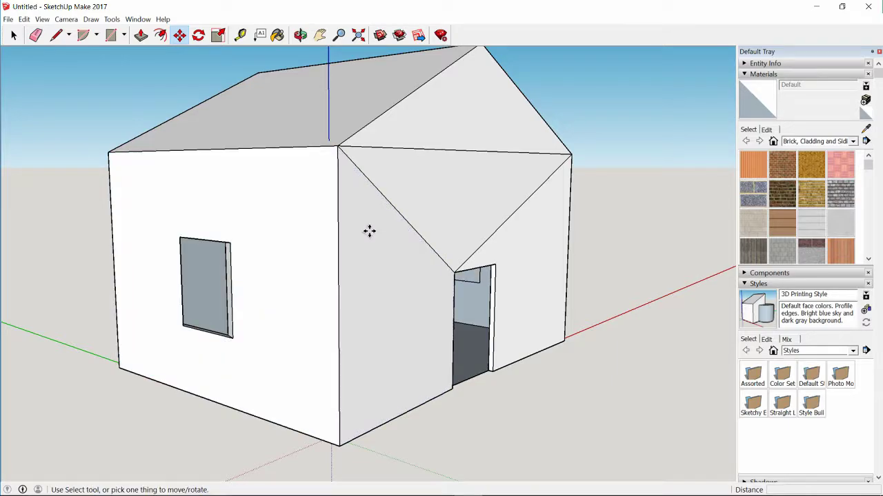
key("ctrl+z")
Measure the vertical edge of the window square nearest the red axis on the closed side wall
middle_click_drag(535, 203, 259, 173)
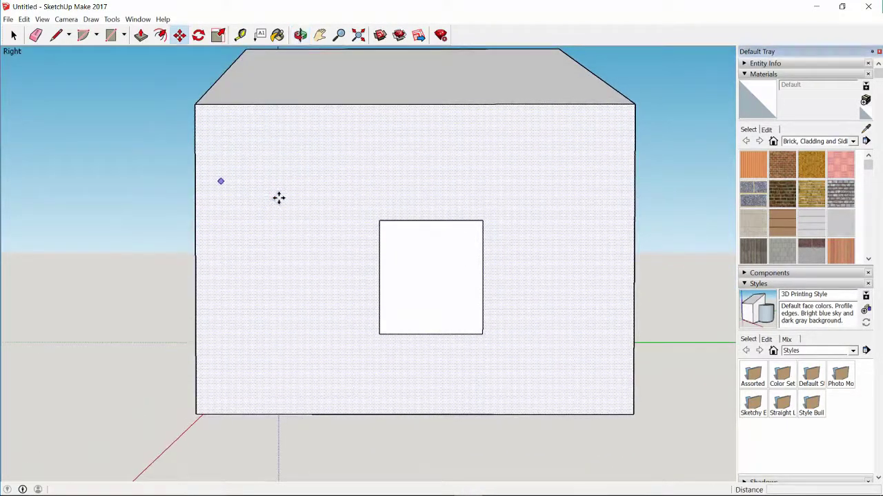
left_click(240, 34)
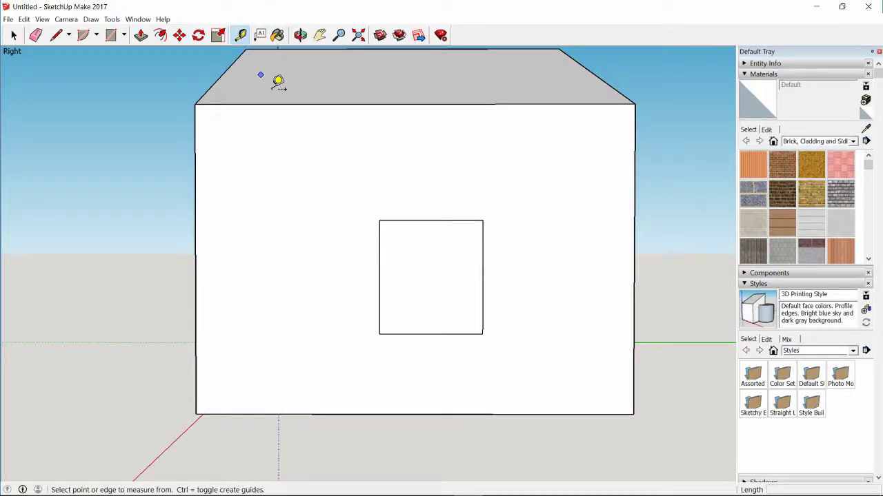
left_click(378, 221)
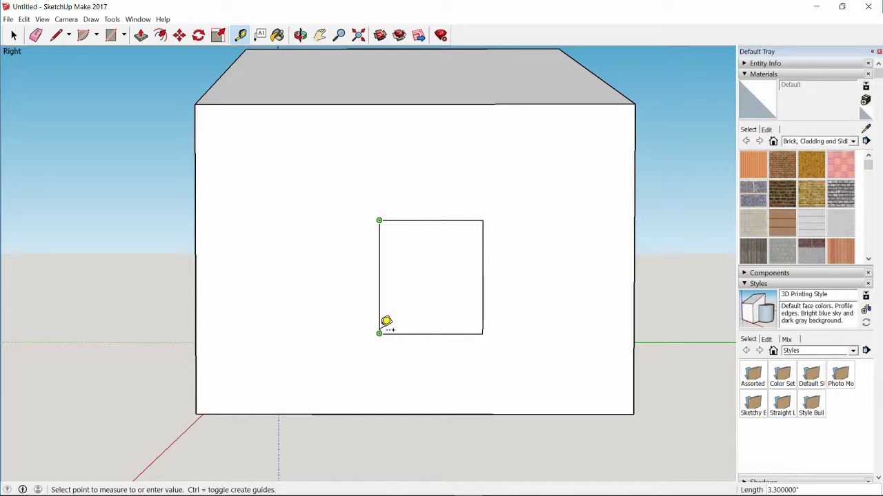
left_click(13, 35)
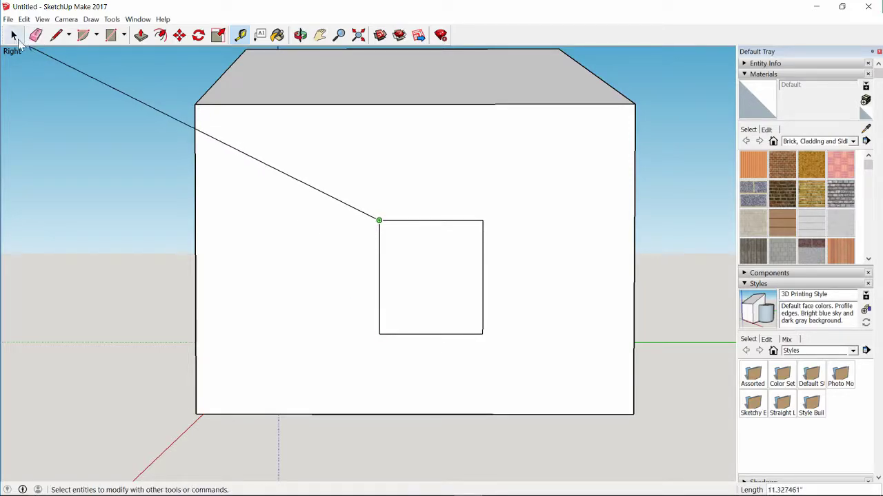
Try deleting the window square's face to open the side wall, and undo the deletion
left_click(300, 34)
left_click_drag(345, 179, 538, 303)
left_click(13, 35)
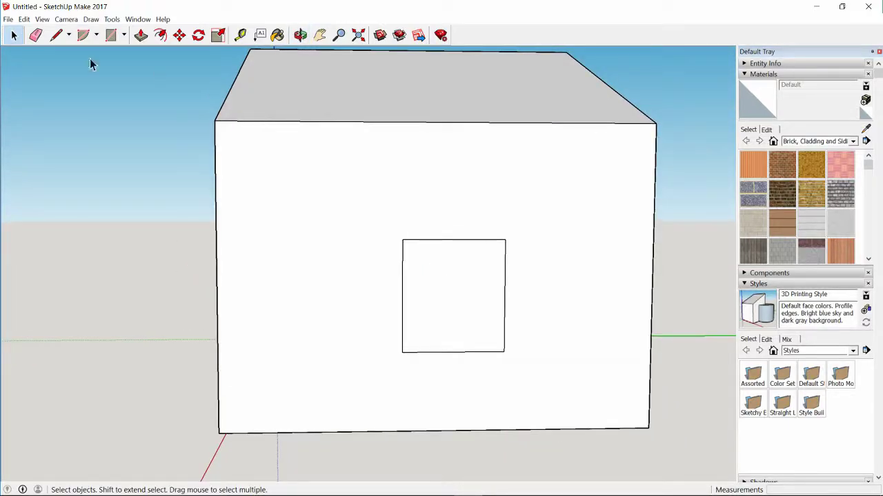
left_click(416, 314)
key("Delete")
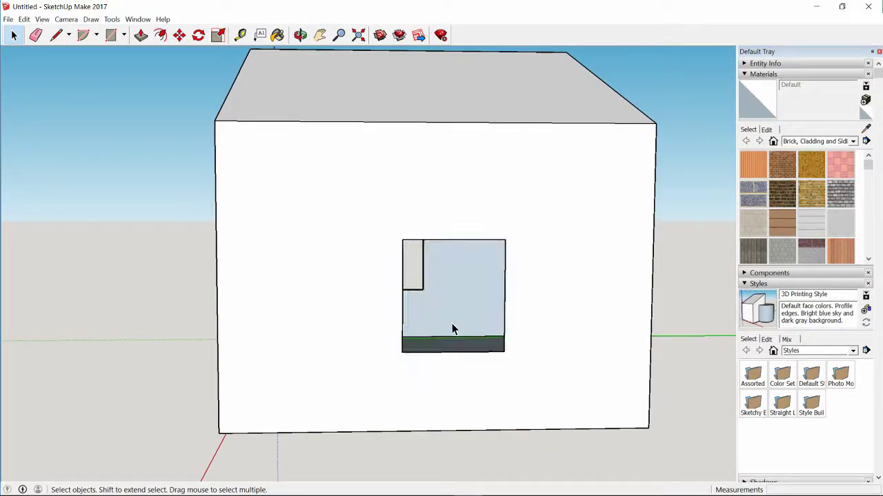
key("o")
left_click_drag(487, 284, 462, 245)
key("space")
key("o")
key("space")
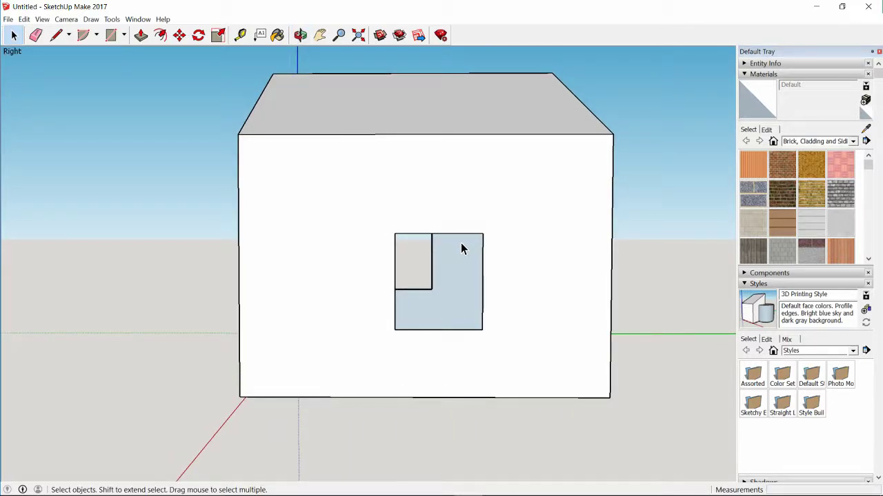
key("ctrl+z")
Shift the window square about 0.58 inch along the green axis, towards the middle of the wall
left_click(179, 35)
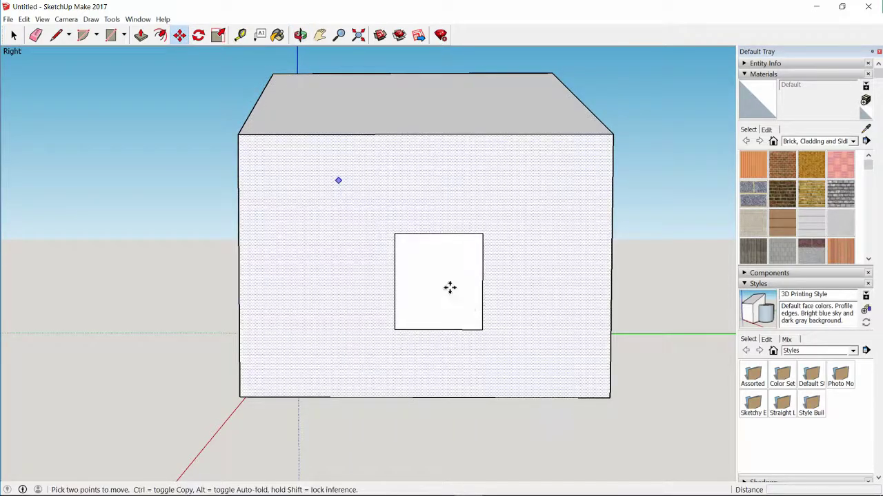
left_click(448, 300)
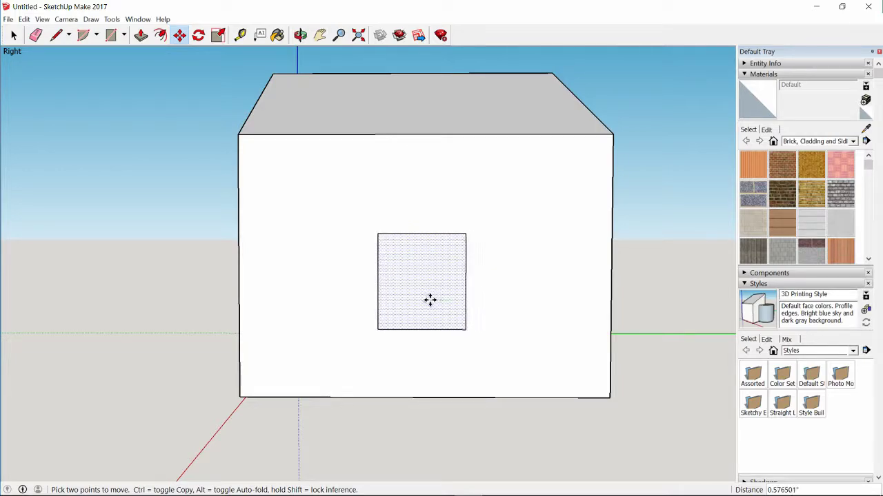
left_click(430, 300)
Delete the shifted window square's face to cut the window opening through the side wall
left_click(13, 34)
left_click(443, 296)
key("Delete")
middle_click_drag(442, 295, 287, 321)
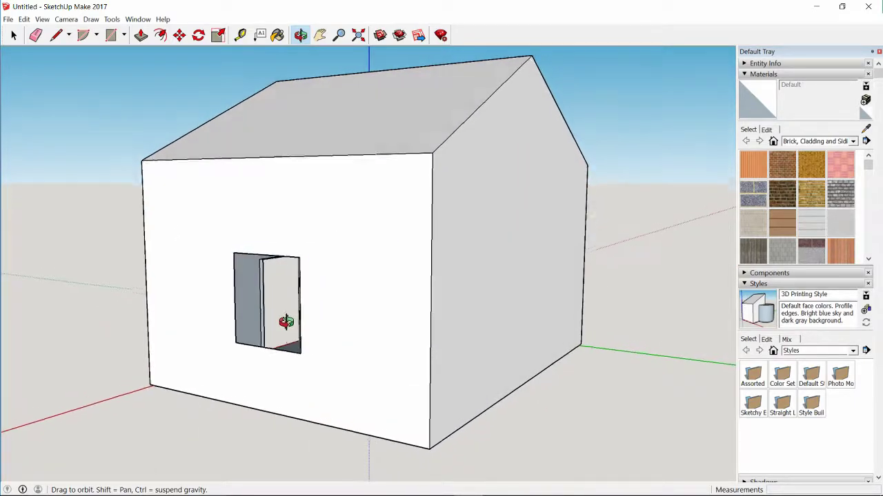
Thicken the side wall around the new window opening with Push/Pull
left_click(141, 36)
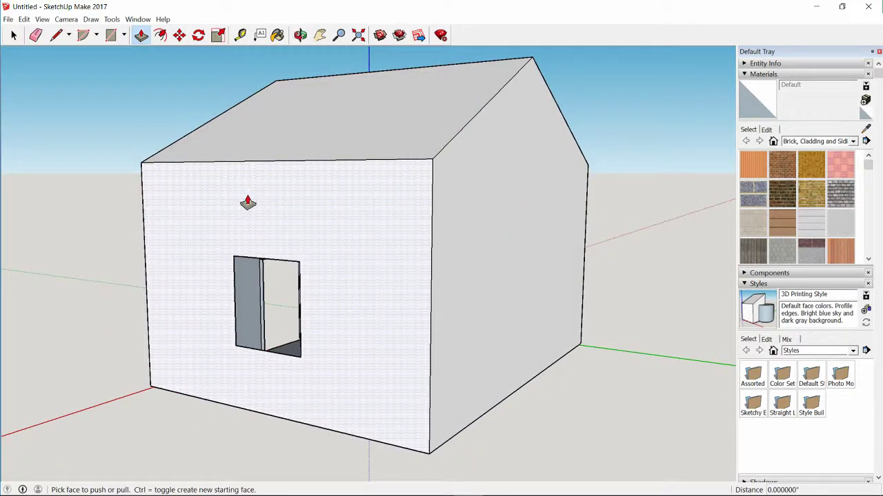
left_click(246, 200)
left_click(244, 202)
middle_click_drag(223, 62, 193, 60)
Move the roof's lower edge onto the thickened side wall's outer edge to remove the narrow strip
left_click(178, 35)
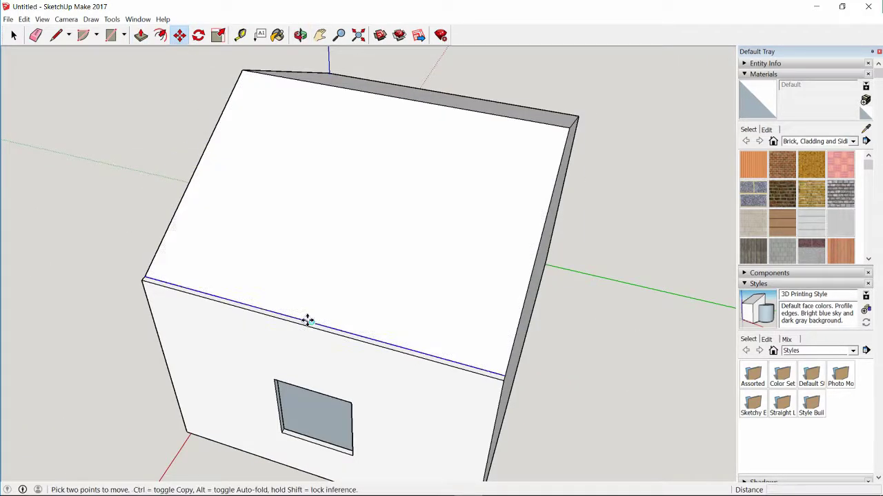
mouse_move(510, 310)
middle_mouse_down()
mouse_move(441, 248)
mouse_move(525, 314)
mouse_move(506, 295)
mouse_move(337, 274)
mouse_move(536, 246)
mouse_move(647, 287)
mouse_move(492, 240)
mouse_move(623, 154)
mouse_move(648, 230)
mouse_move(306, 224)
mouse_move(368, 240)
mouse_move(507, 209)
mouse_move(371, 224)
mouse_move(501, 224)
mouse_move(512, 336)
mouse_move(500, 185)
mouse_move(443, 232)
mouse_move(428, 220)
middle_mouse_up()
left_click(13, 35)
Draw an upright four-sided chimney profile with lines on the roof slope, its sloping base edge about 3.3 inches long
left_click(56, 34)
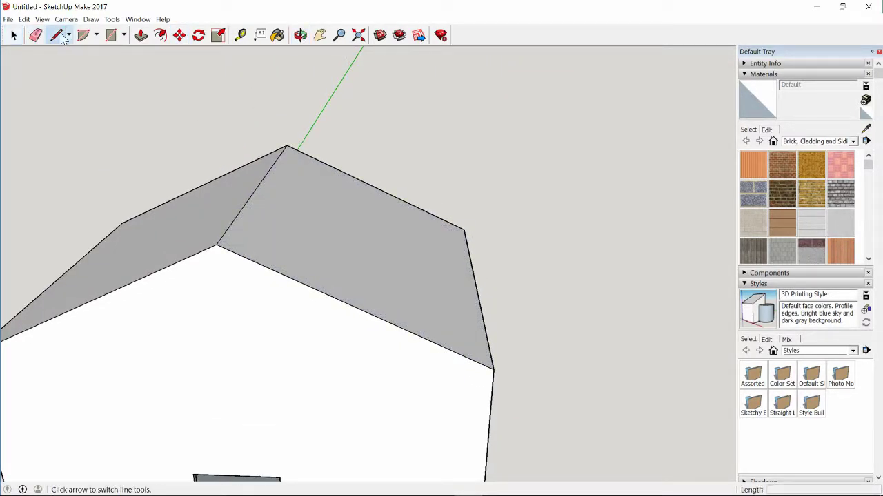
middle_click_drag(426, 187, 199, 246)
middle_click_drag(288, 239, 368, 242)
left_click(340, 233)
middle_click_drag(340, 233, 367, 219)
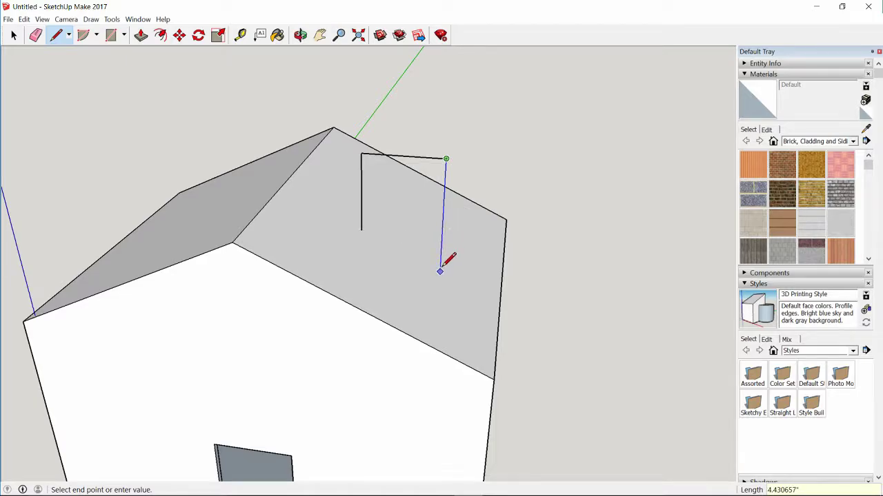
middle_click_drag(440, 271, 445, 191)
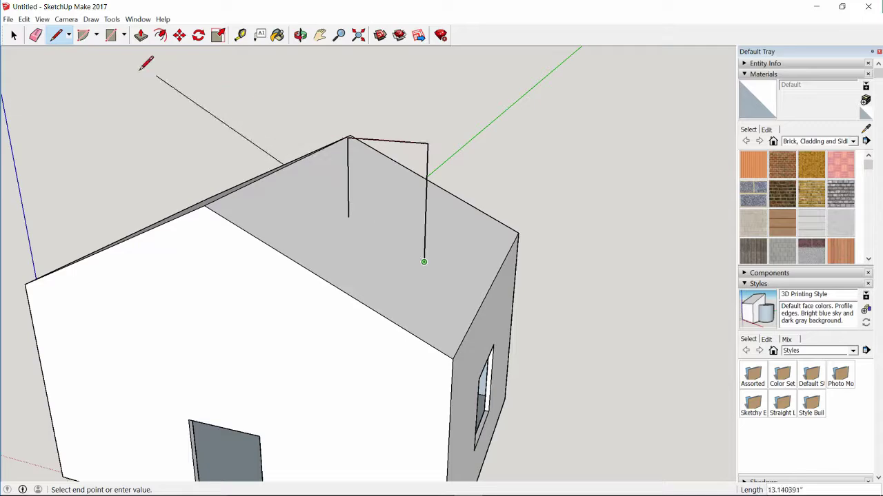
left_click(348, 217)
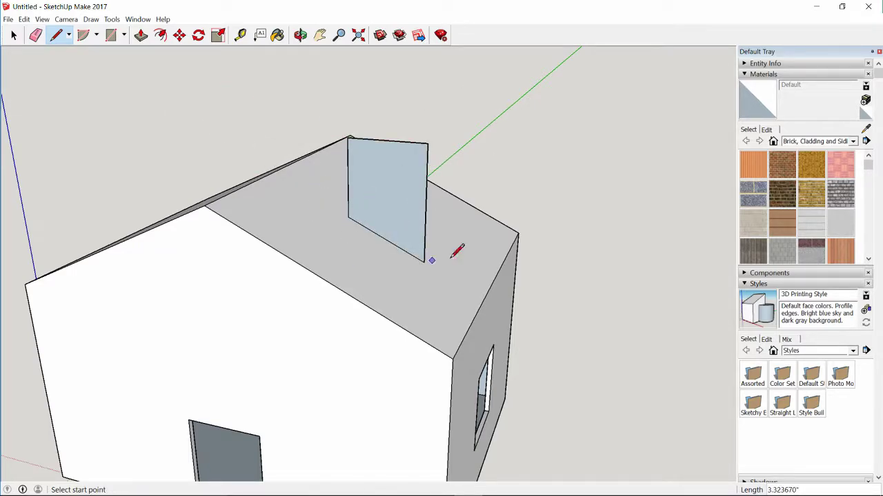
Extrude the chimney profile 3 inches with Push/Pull to form a solid chimney on the roof
left_click(14, 34)
middle_click_drag(451, 163, 145, 189)
left_click(331, 200)
middle_click_drag(331, 200, 246, 189)
key("p")
left_click_drag(246, 189, 298, 200)
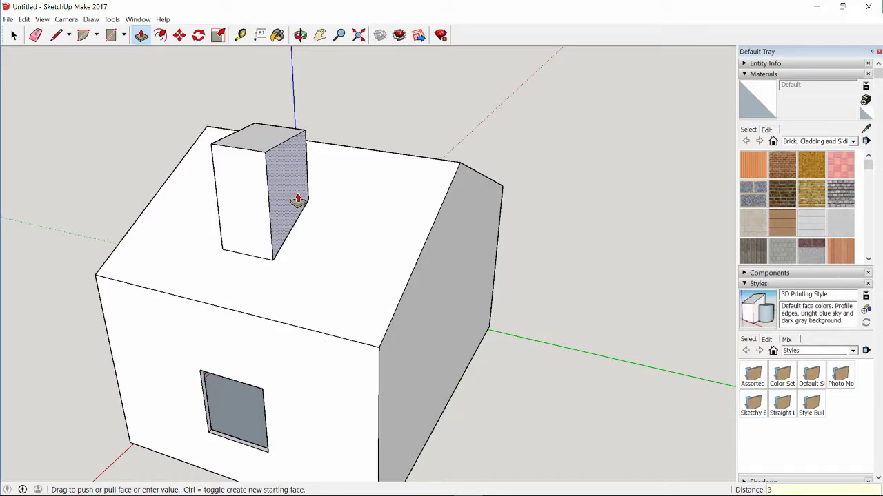
left_click_drag(298, 200, 282, 205)
Try painting the chimney's front face with the Brick Rough Dark material, and undo the paint
middle_click_drag(282, 205, 476, 230)
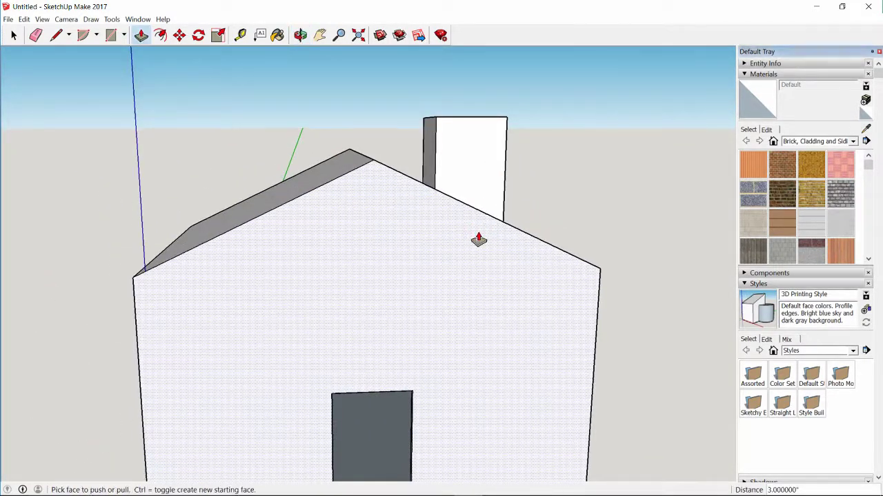
middle_click_drag(598, 191, 485, 203)
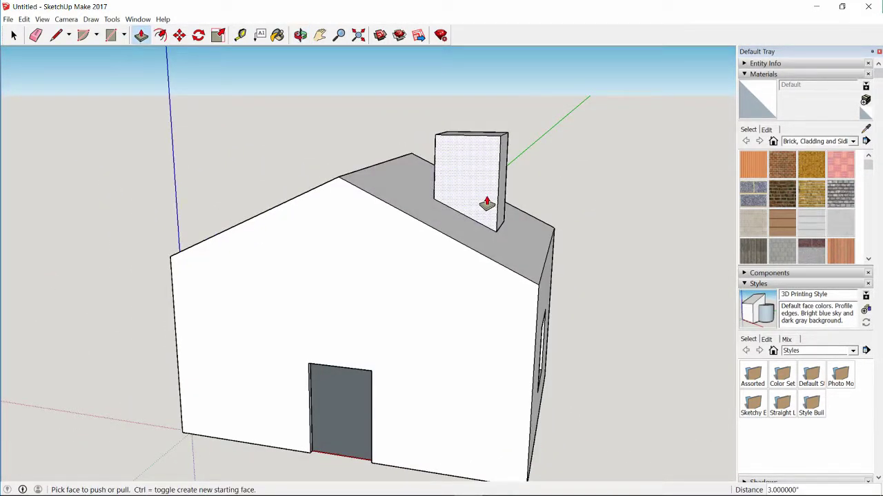
left_click(278, 35)
left_click(783, 196)
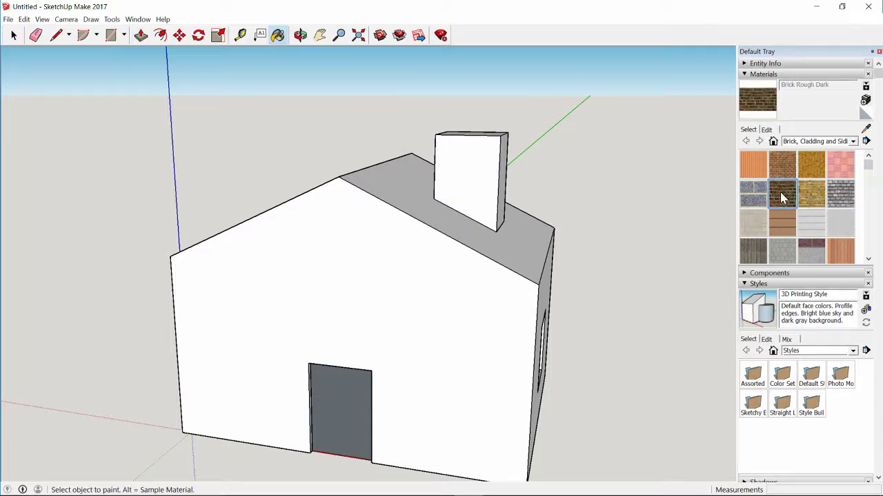
left_click(490, 177)
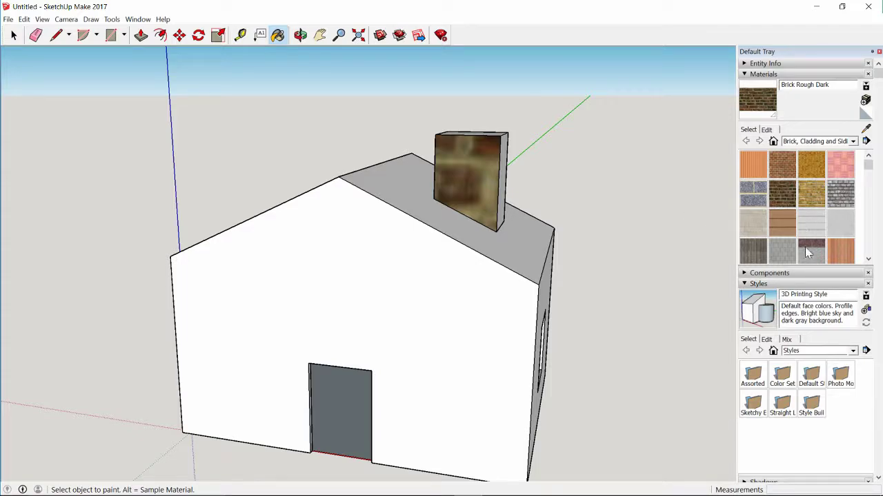
key("ctrl+z")
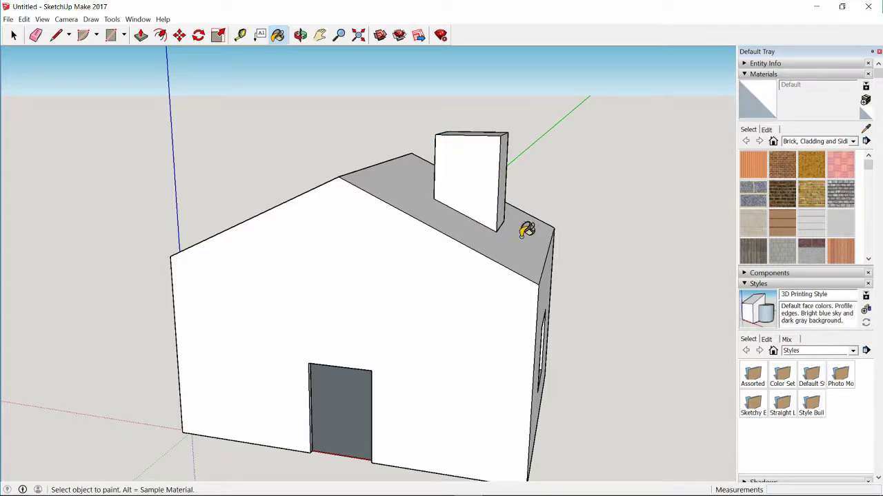
Try painting the front gable wall with the Cladding Stucco White material, and undo the paint
left_click(846, 228)
left_click(498, 353)
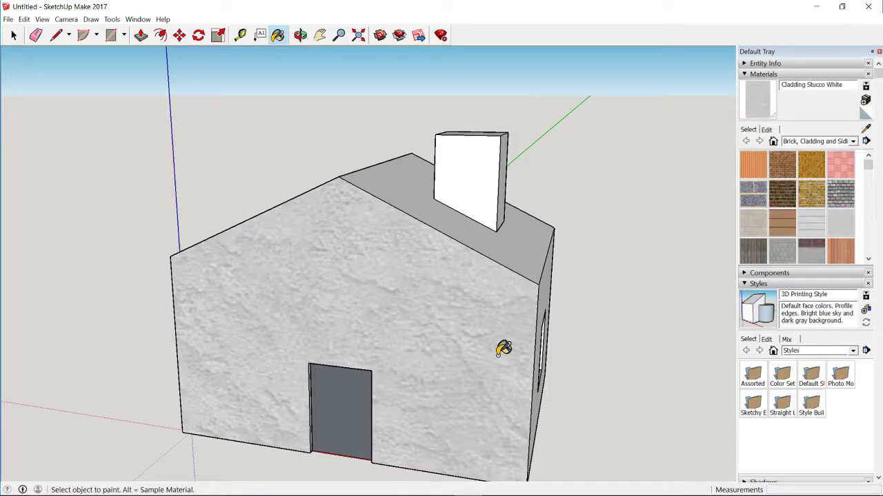
key("ctrl+z")
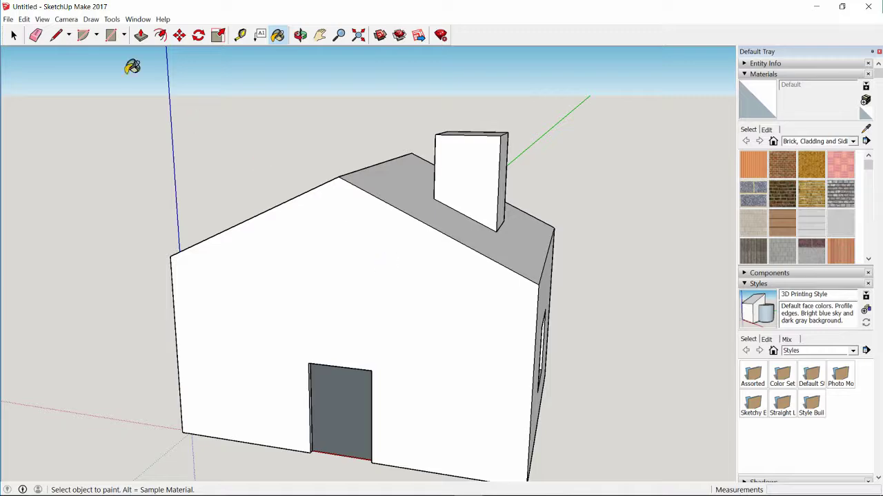
left_click(13, 35)
Examine the house from all sides, checking the chimney, roof, door opening and both side windows
mouse_move(509, 255)
middle_mouse_down()
mouse_move(445, 184)
mouse_move(549, 169)
mouse_move(447, 329)
mouse_move(526, 355)
mouse_move(476, 310)
mouse_move(602, 310)
mouse_move(504, 264)
middle_mouse_up()
middle_click_drag(270, 324, 551, 324)
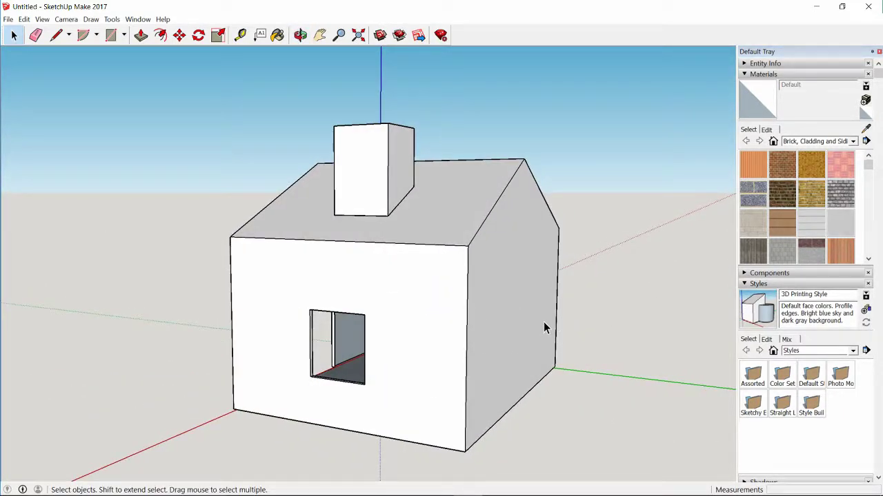
middle_click_drag(317, 327, 587, 248)
middle_click_drag(337, 282, 343, 292)
scroll(339, 329, "up", 6)
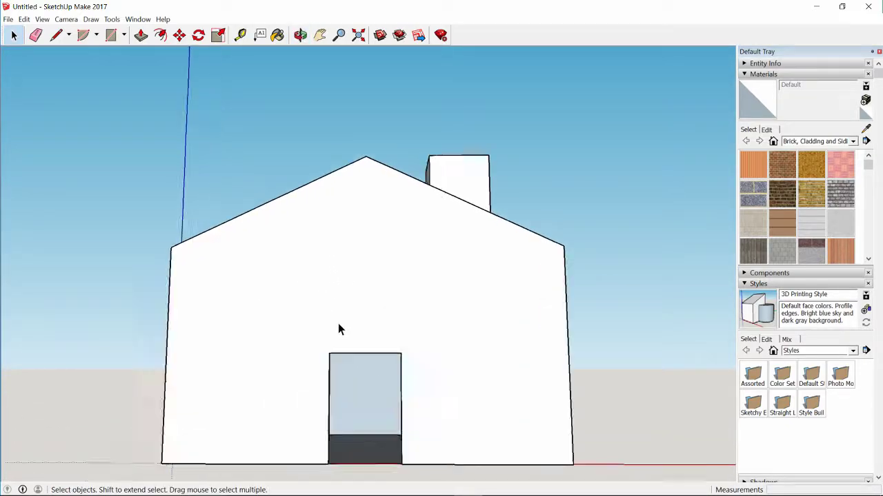
middle_click_drag(453, 303, 421, 210)
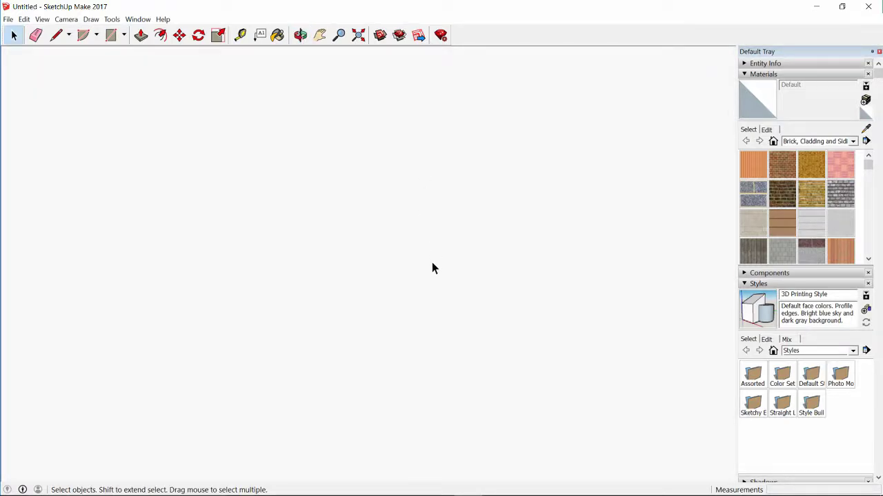
scroll(430, 264, "down", 5)
middle_click_drag(432, 262, 466, 246)
scroll(459, 315, "up", 5)
middle_click_drag(504, 320, 240, 413)
scroll(419, 364, "up", 1)
scroll(422, 356, "down", 6)
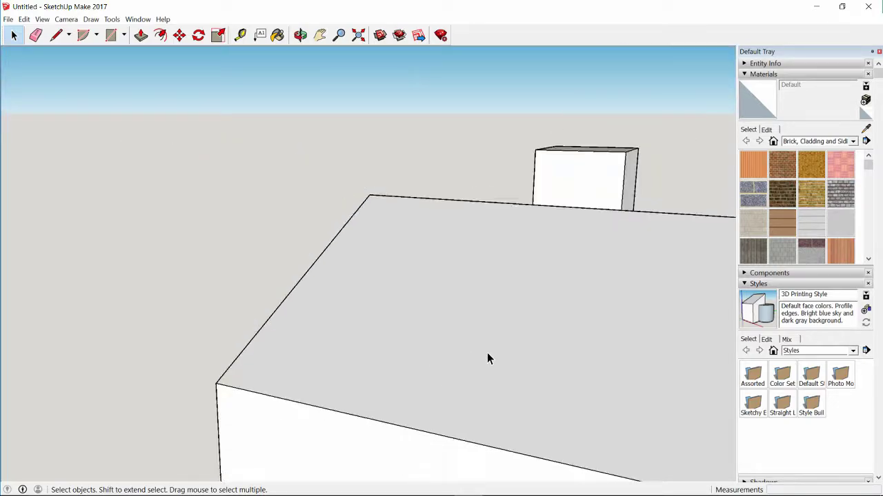
middle_click_drag(487, 358, 427, 339)
scroll(411, 345, "down", 5)
middle_click_drag(351, 349, 389, 361)
middle_click_drag(528, 400, 562, 311)
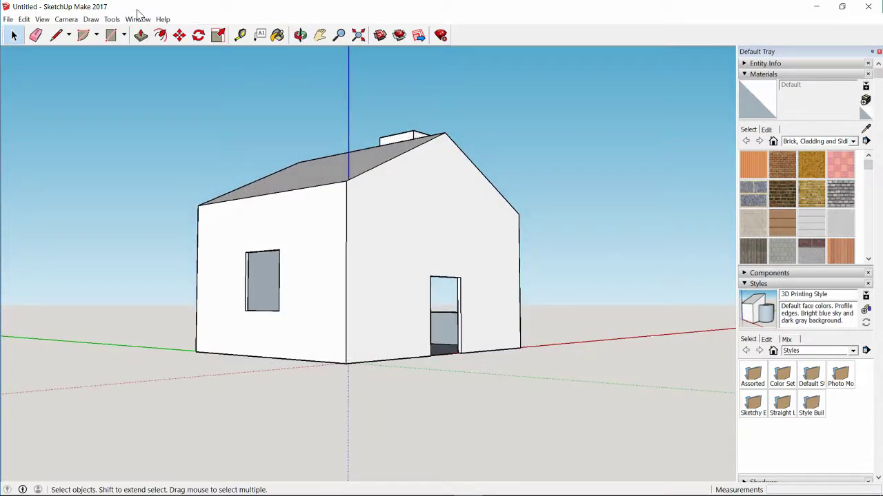
left_click(141, 35)
middle_click_drag(458, 376, 437, 359)
left_click_drag(437, 359, 439, 356)
middle_click_drag(440, 356, 434, 314)
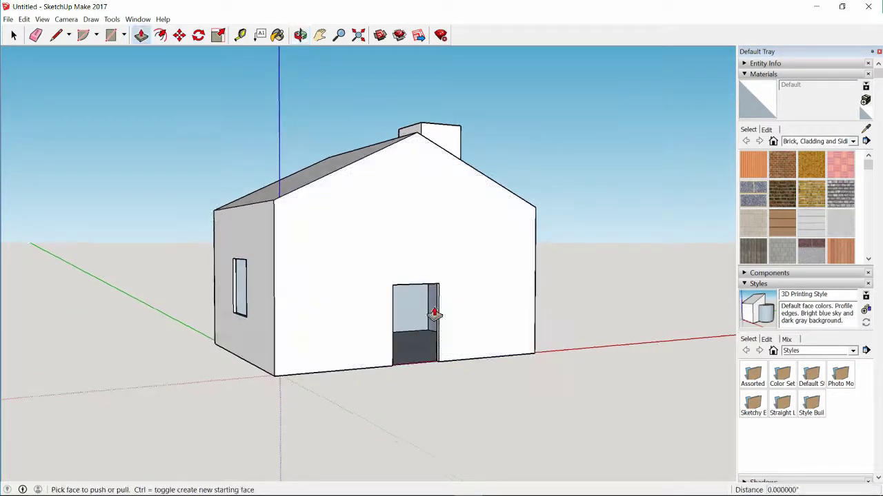
Try drawing a narrow vertical rectangle, about 0.24 by 3.32 inches, across the full height of the side window opening, and undo it
middle_click_drag(480, 236, 400, 276)
scroll(370, 282, "up", 3)
middle_click_drag(341, 290, 381, 237)
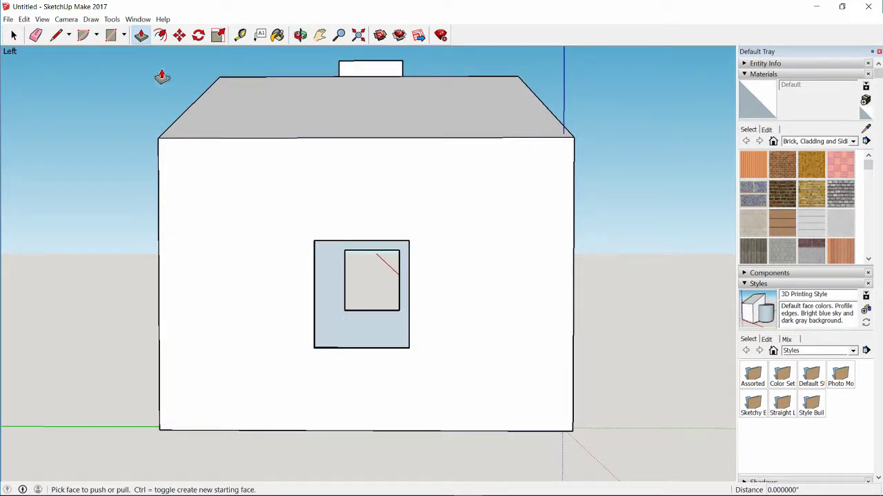
left_click(111, 34)
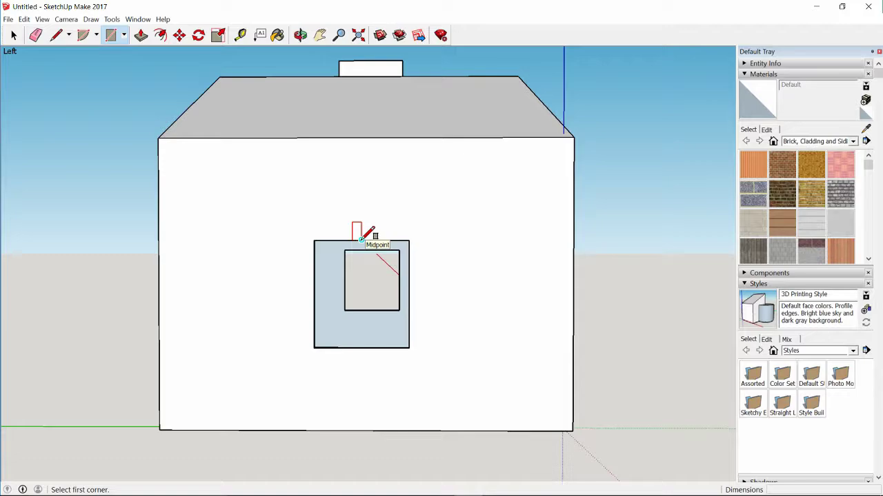
left_click(353, 240)
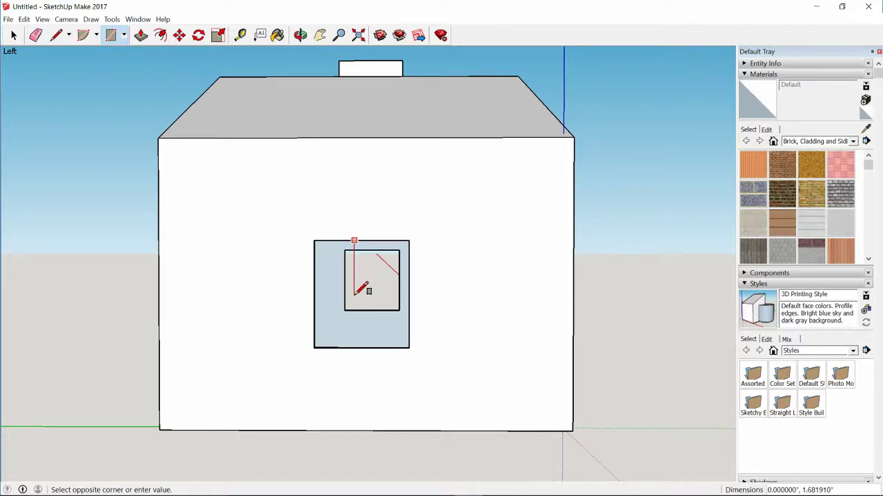
left_click(361, 348)
middle_click_drag(353, 181, 366, 237)
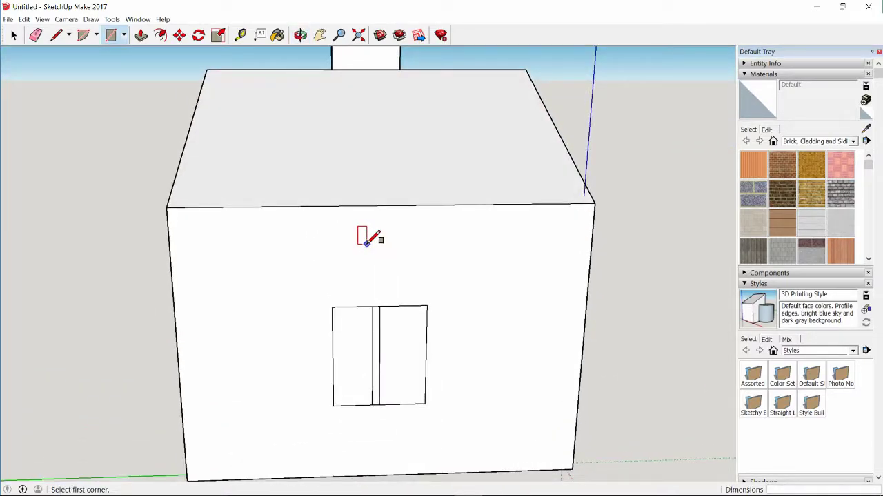
left_click(371, 306)
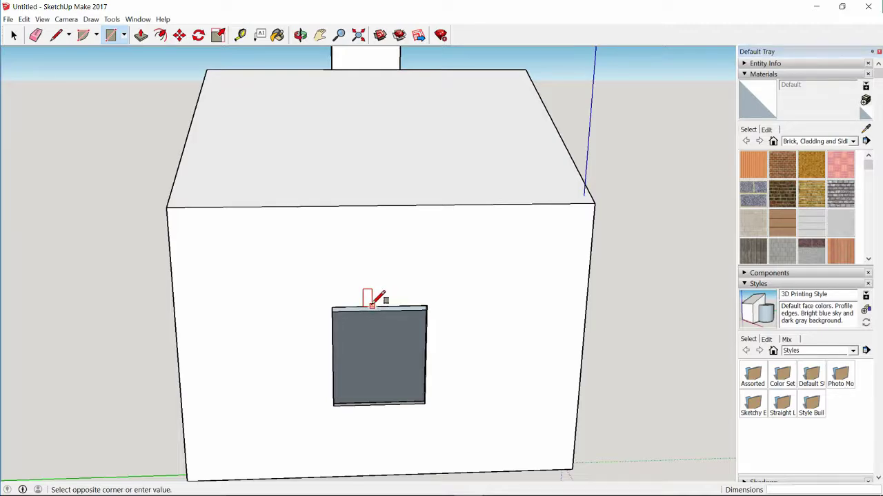
left_click(379, 404)
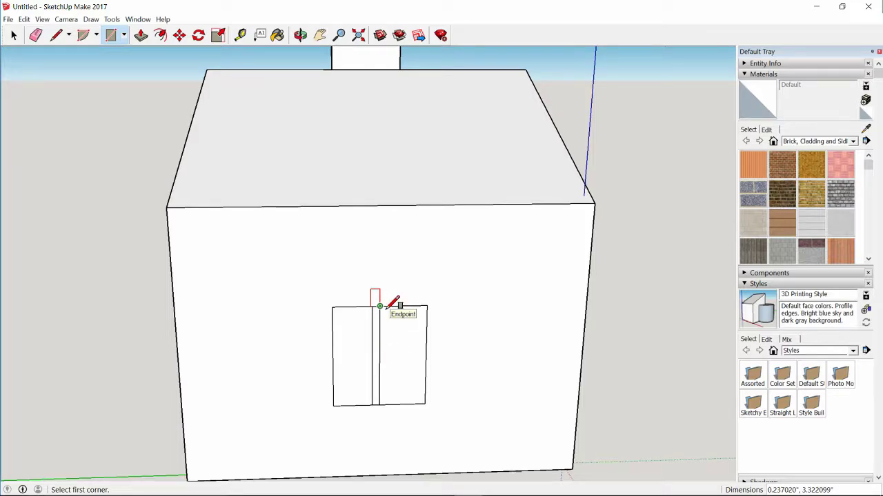
key("ctrl+z")
key("F4")
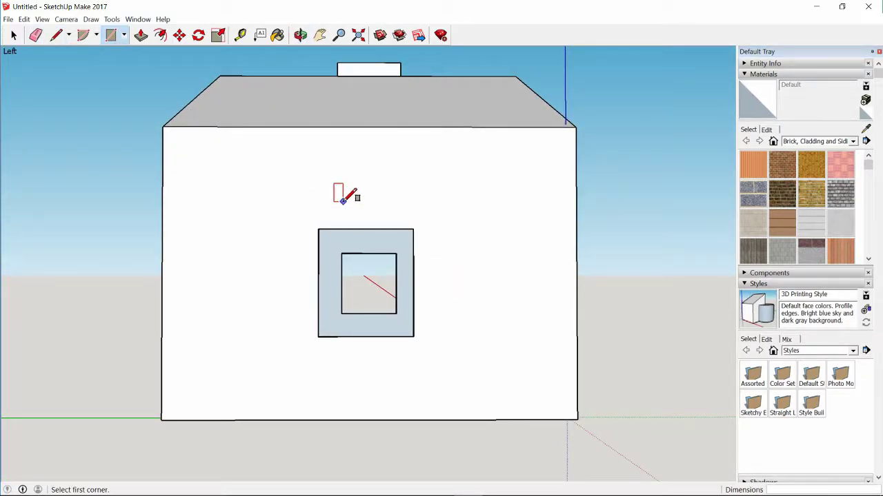
Inspect the finished house's front, rear and side walls, including the doorway, window openings, roof slopes and chimney
middle_click_drag(612, 147, 429, 186)
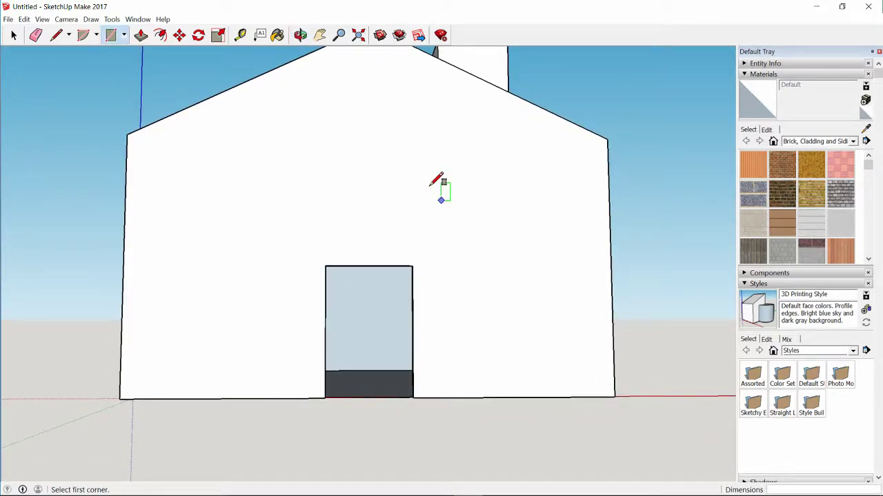
middle_click_drag(431, 184, 407, 252)
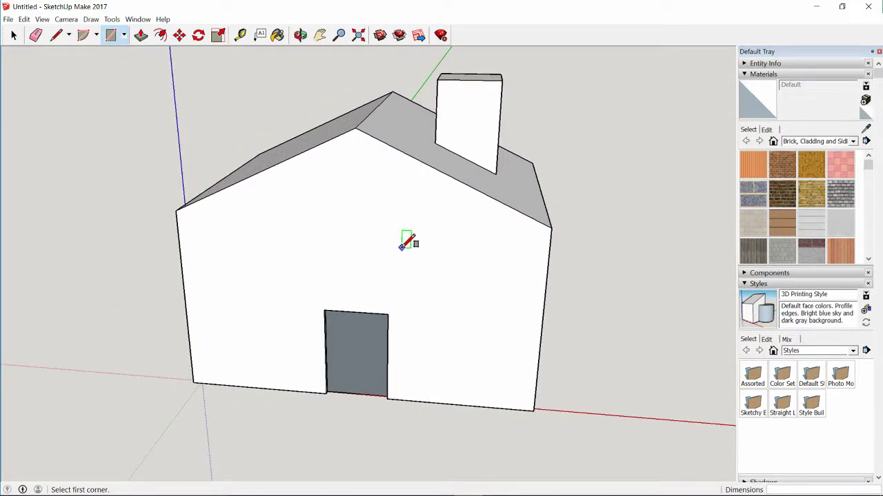
scroll(407, 241, "down", 1)
middle_click_drag(499, 196, 531, 199)
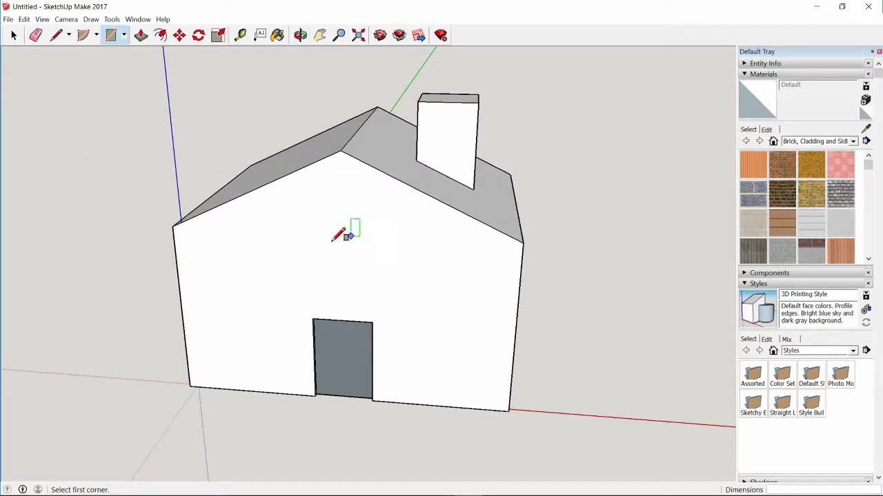
middle_click_drag(345, 233, 474, 290)
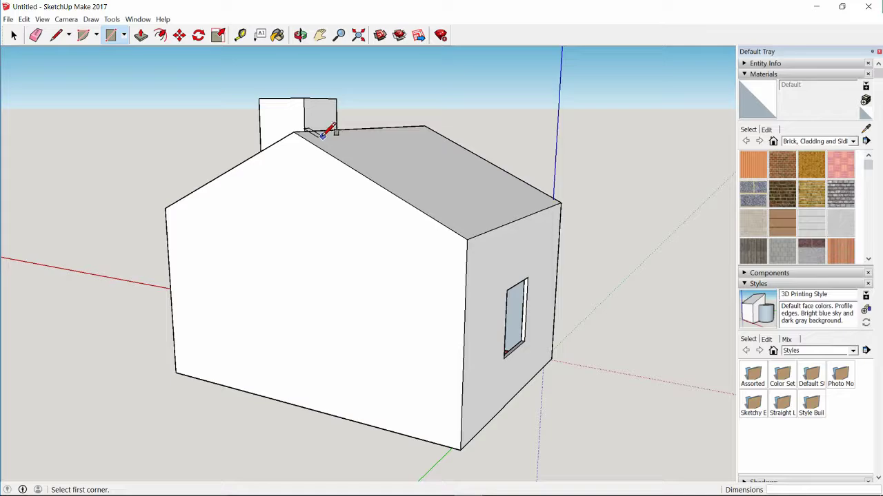
middle_click_drag(597, 206, 485, 237)
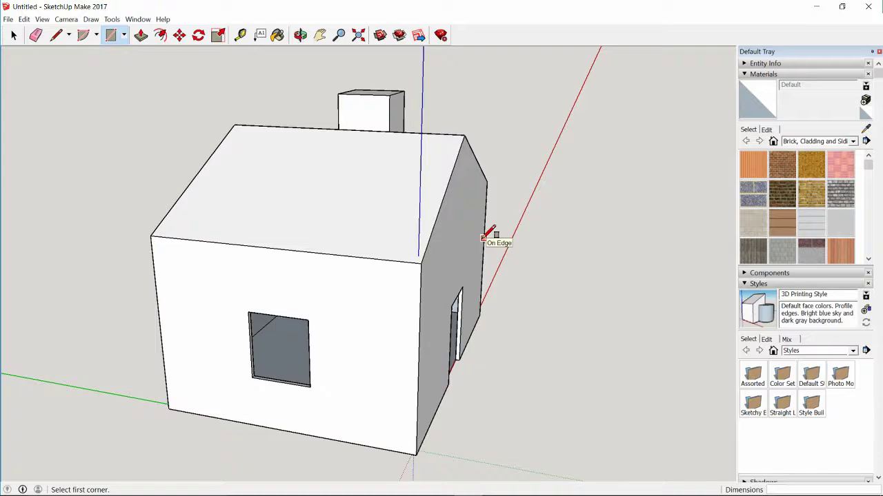
middle_click_drag(532, 187, 297, 187)
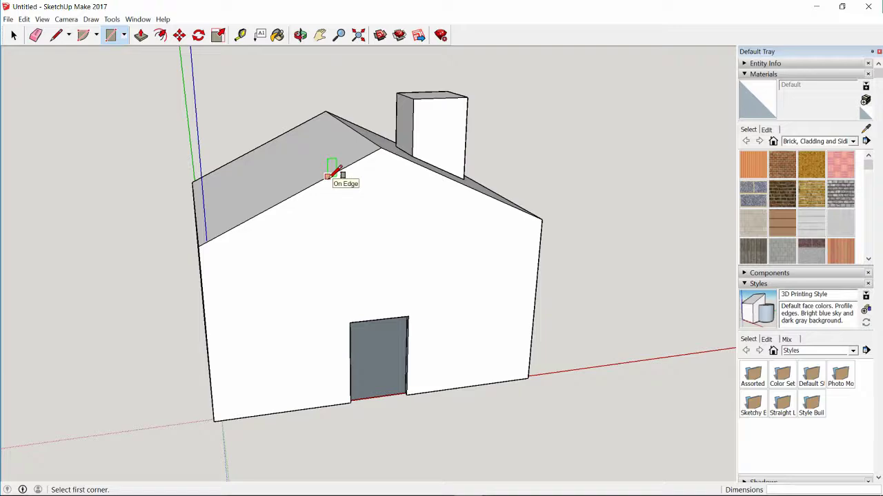
middle_click_drag(483, 268, 420, 219)
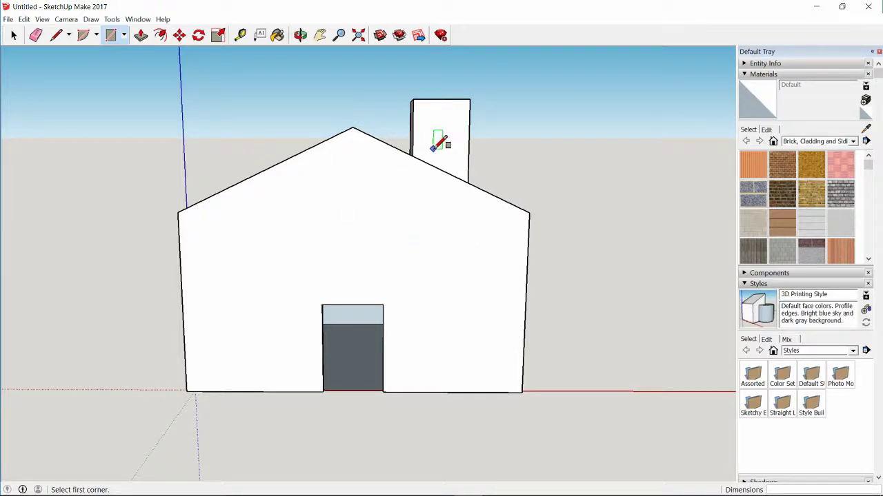
middle_click_drag(553, 186, 268, 199)
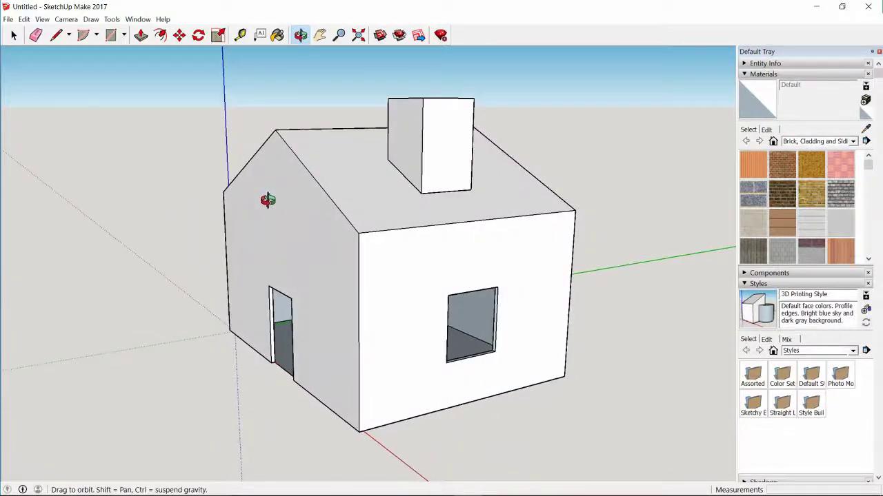